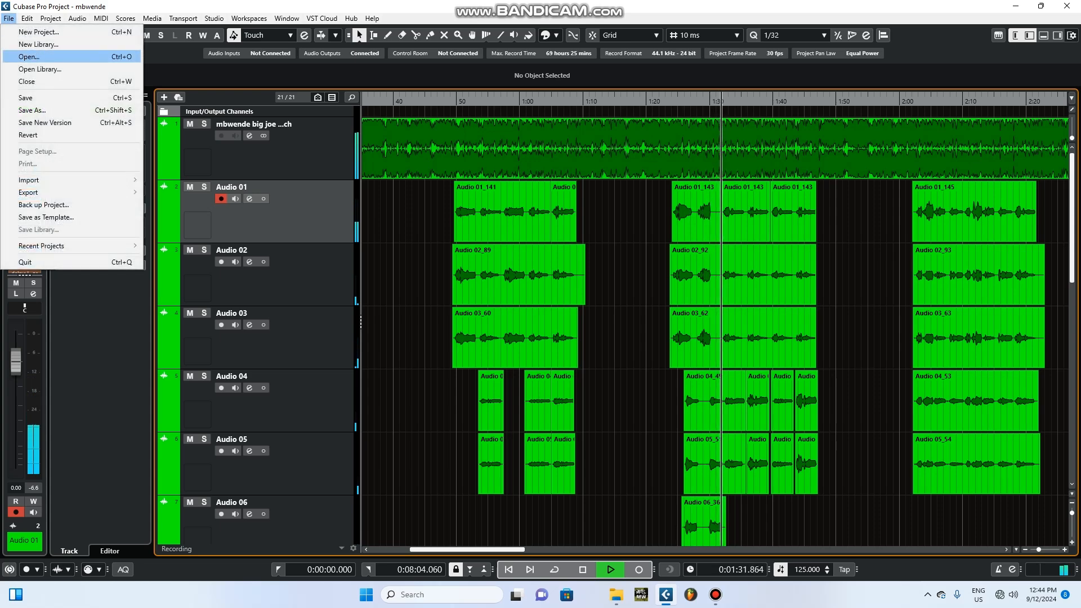
Stop playback and remove the flanger and delay sends from the Audio 01 channel
click(25, 98)
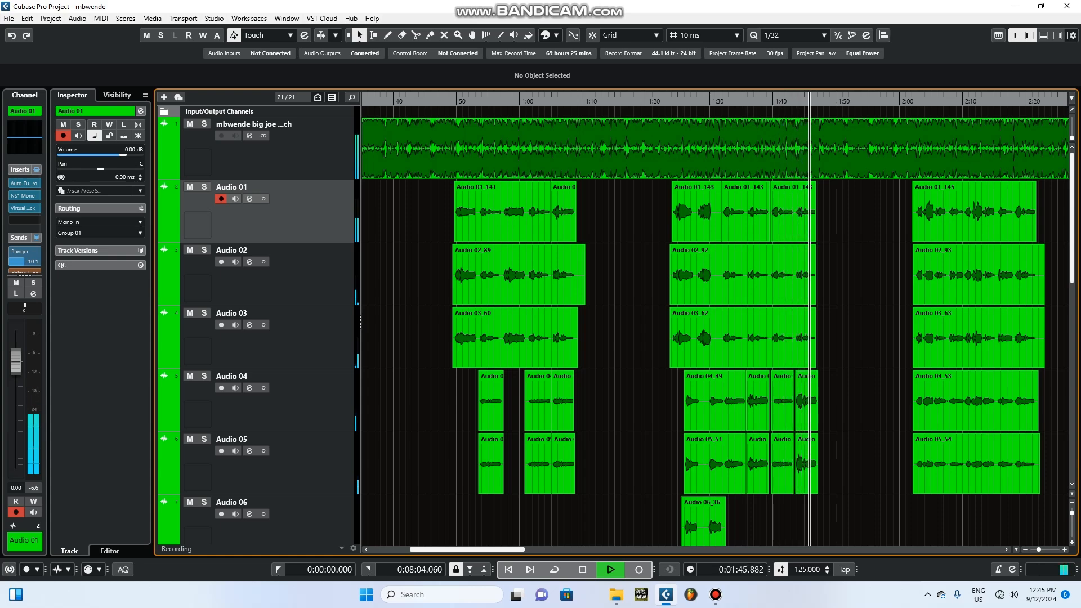
key(space)
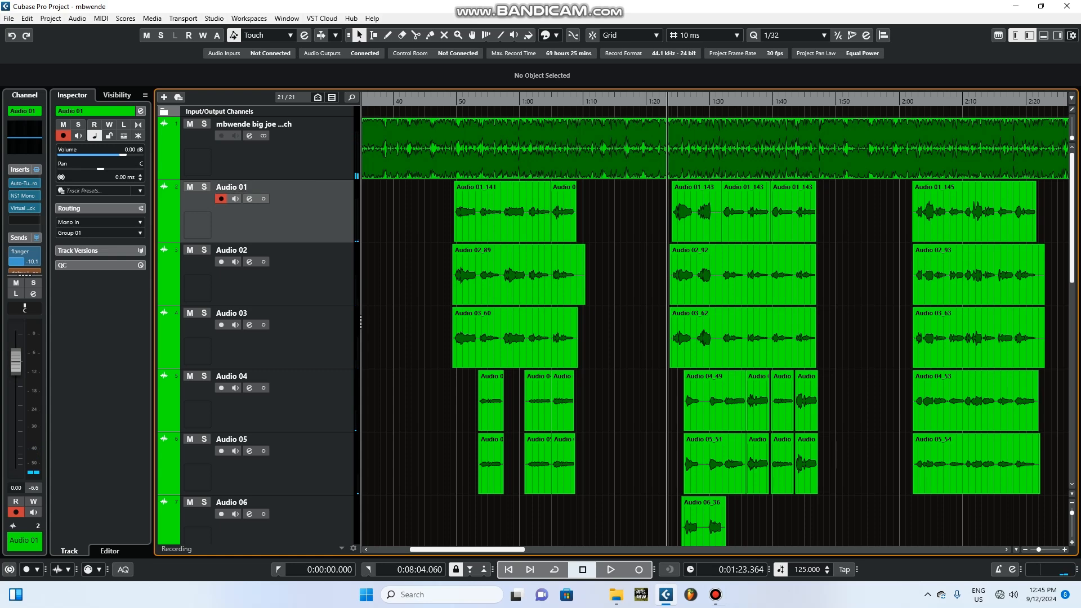
click(249, 199)
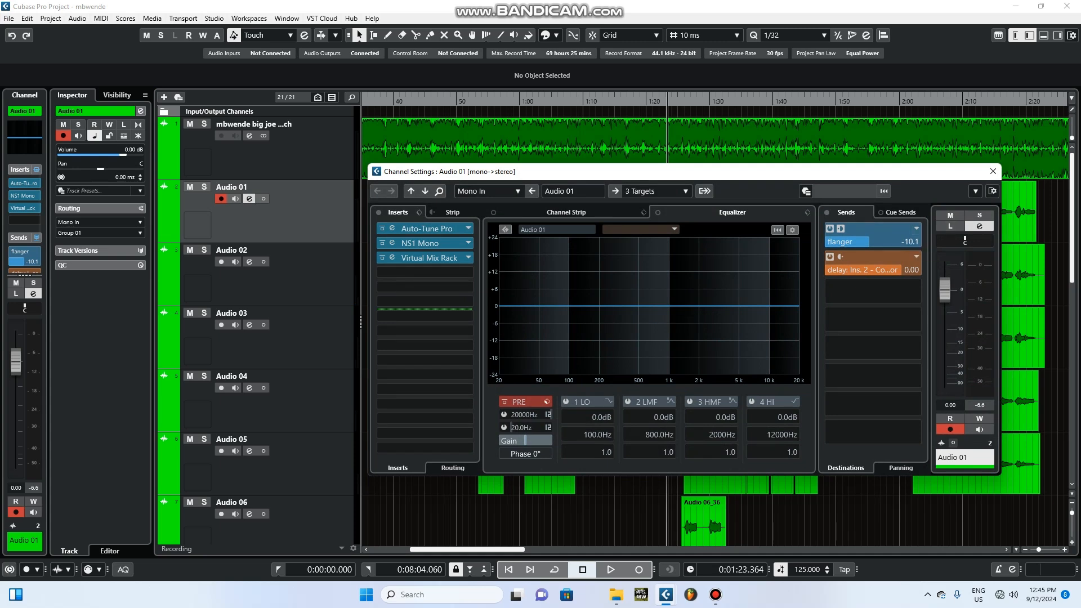
click(917, 229)
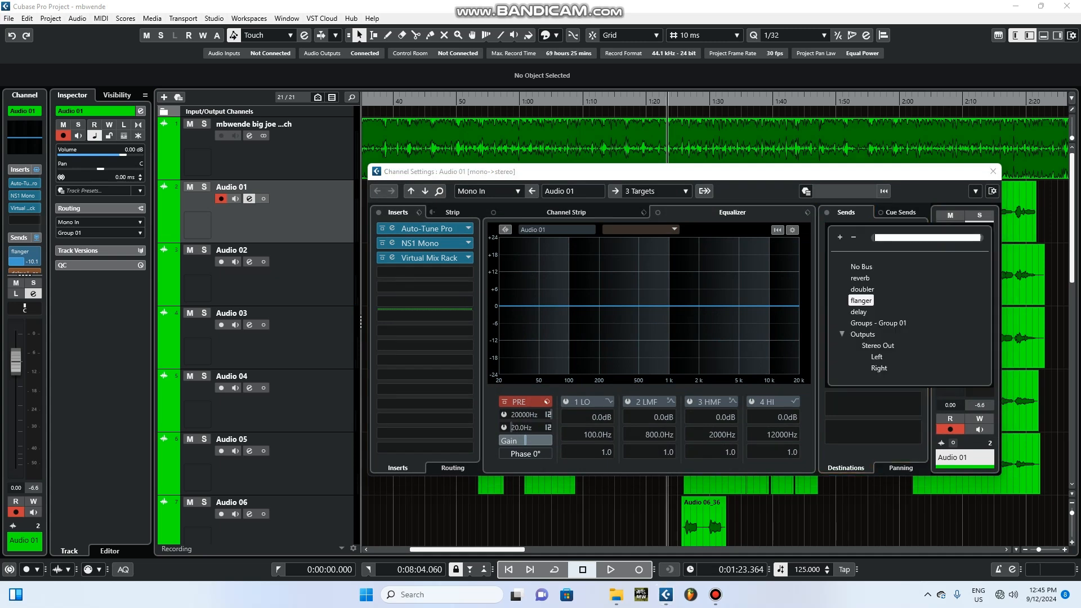
click(856, 266)
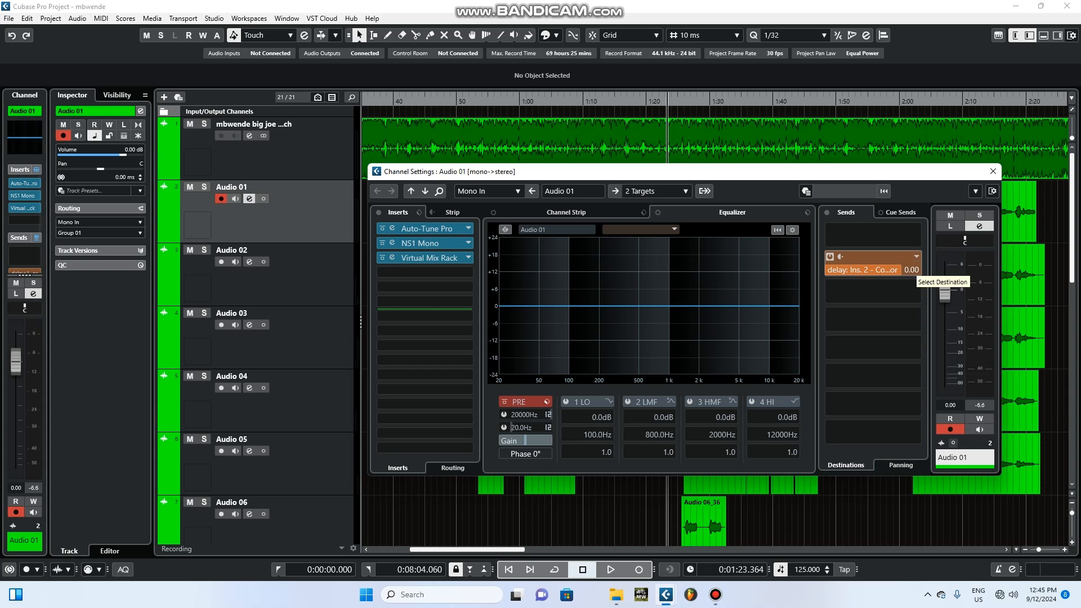
click(916, 256)
click(937, 270)
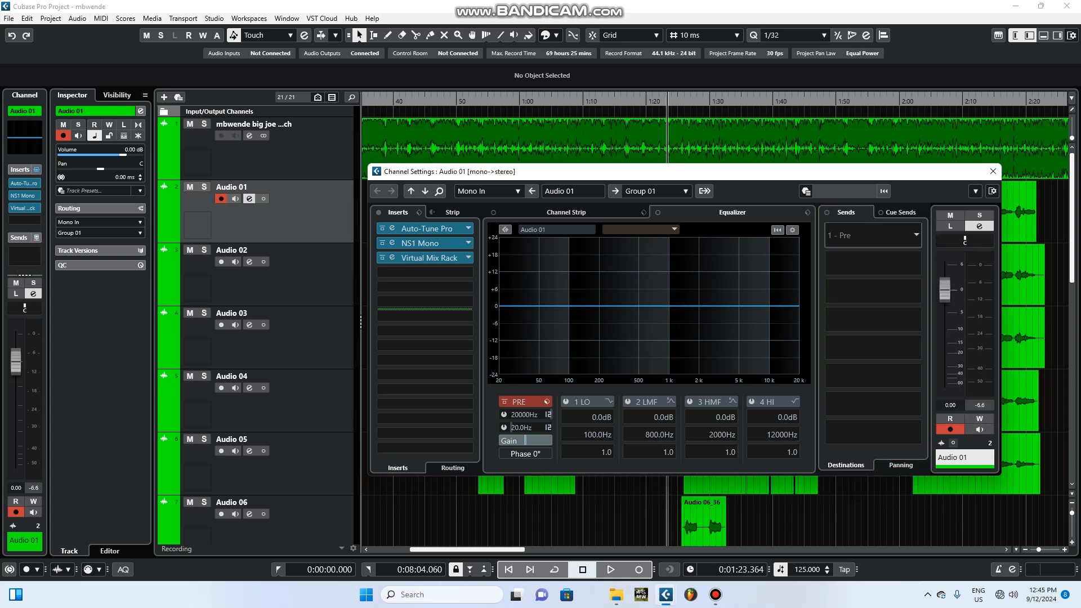
Play the song from about 1:23 to hear Audio 01 without its sends, and close its channel settings
key(space)
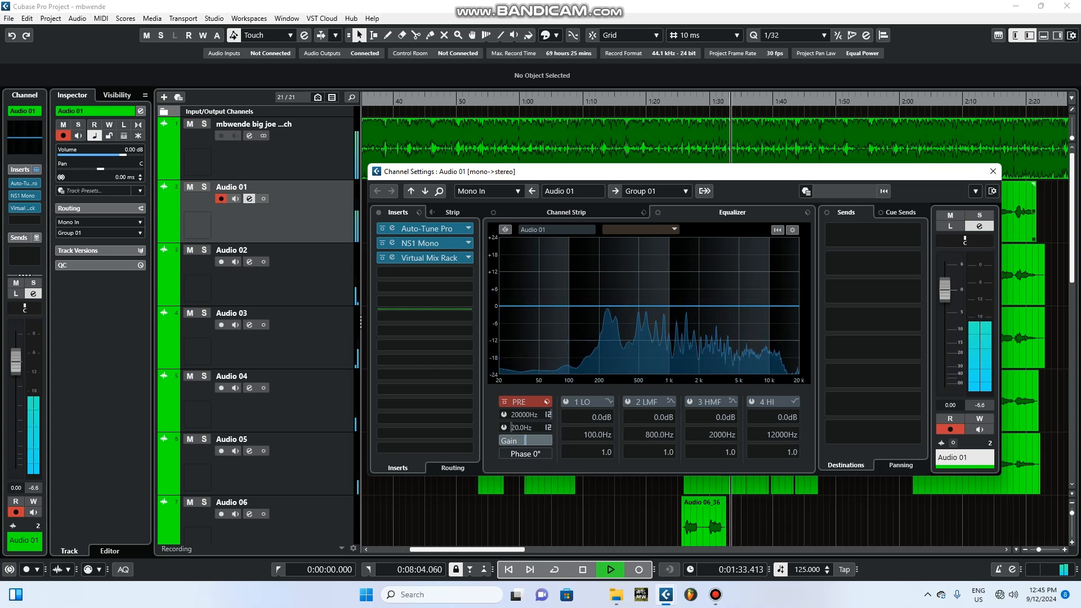
key(space)
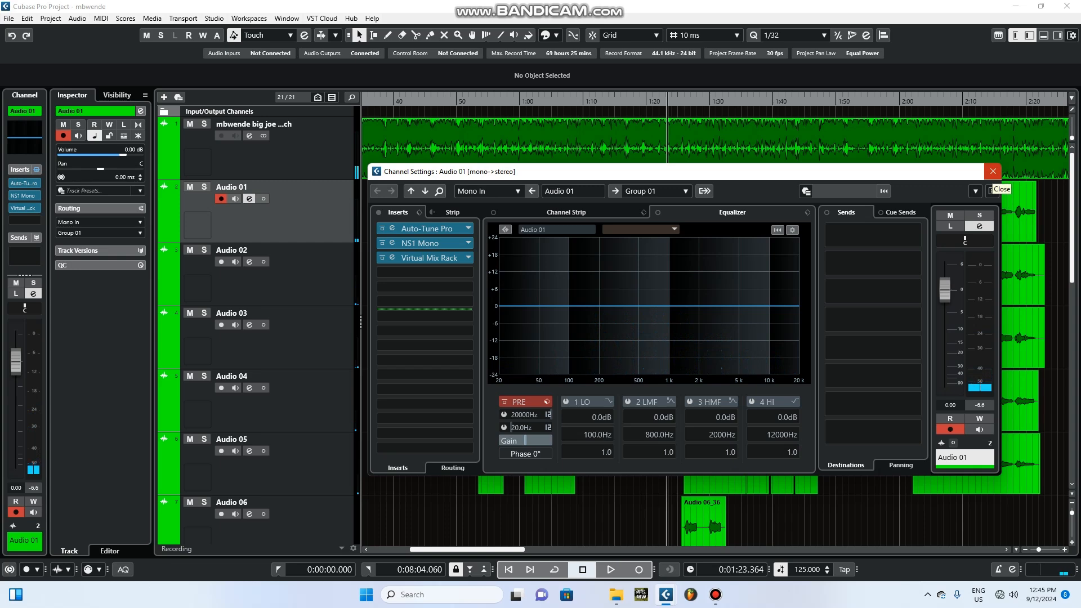
click(992, 172)
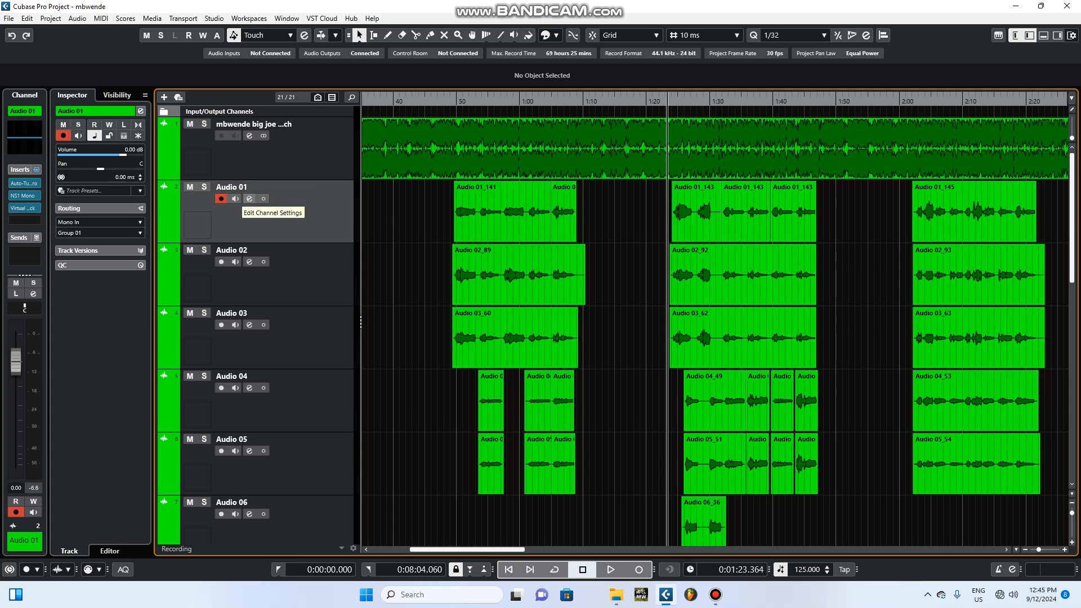
Bypass the Auto-Tune Pro, NS1 Mono and Virtual Mix Rack inserts on the Audio 01 channel
click(249, 198)
click(383, 228)
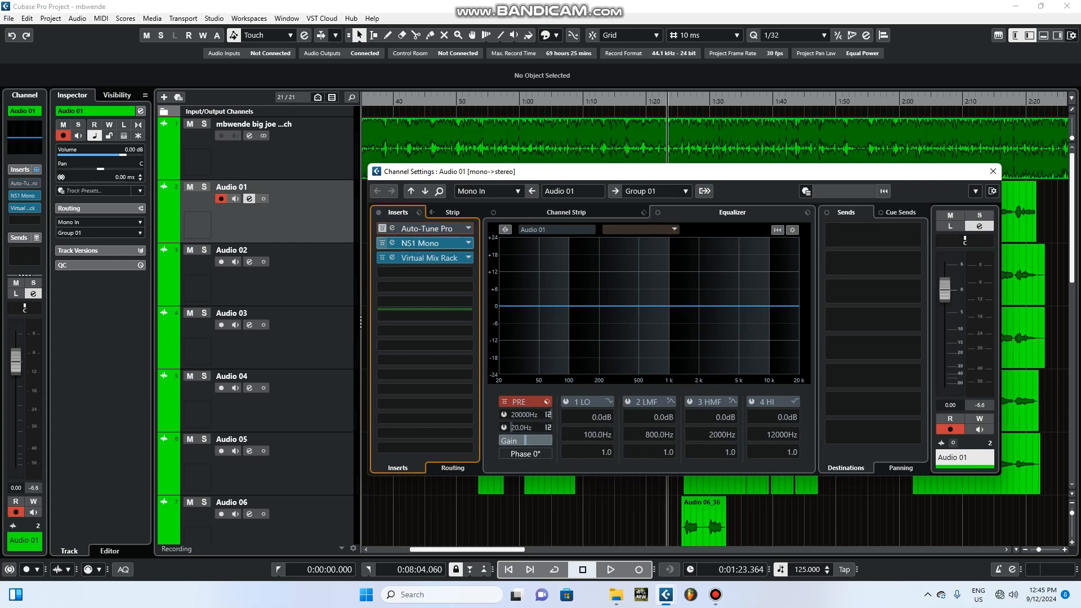
click(383, 243)
click(383, 258)
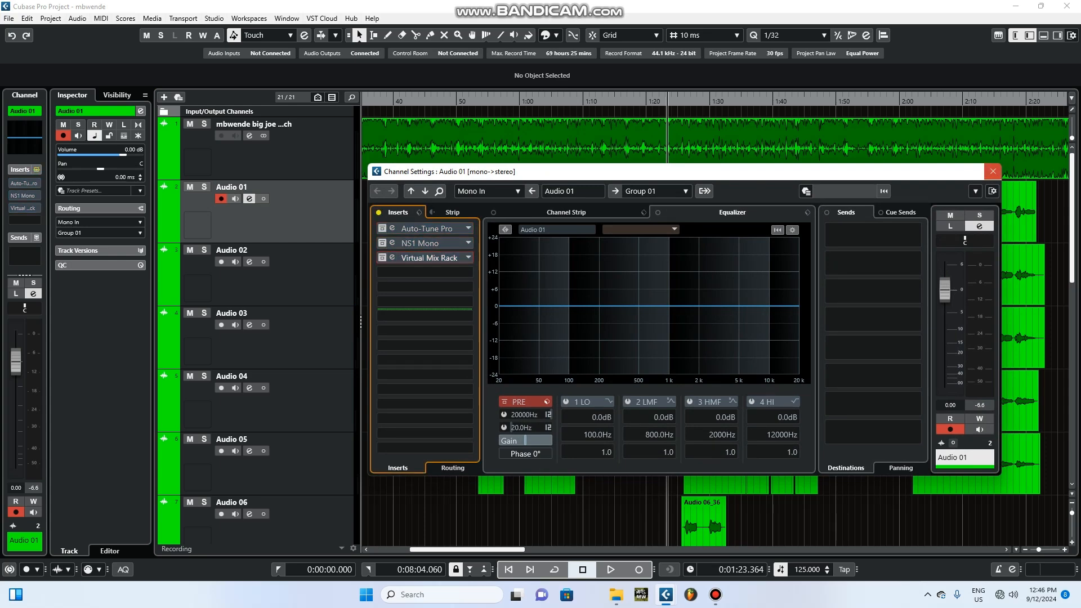
click(993, 171)
Bypass the Compressor, RVox, Pro-C 2, Pro-DS, F6-RTA and X-Noise inserts on Group 01 and remove its H-Delay Stereo insert
scroll(221, 377, down, 4)
scroll(222, 377, down, 3)
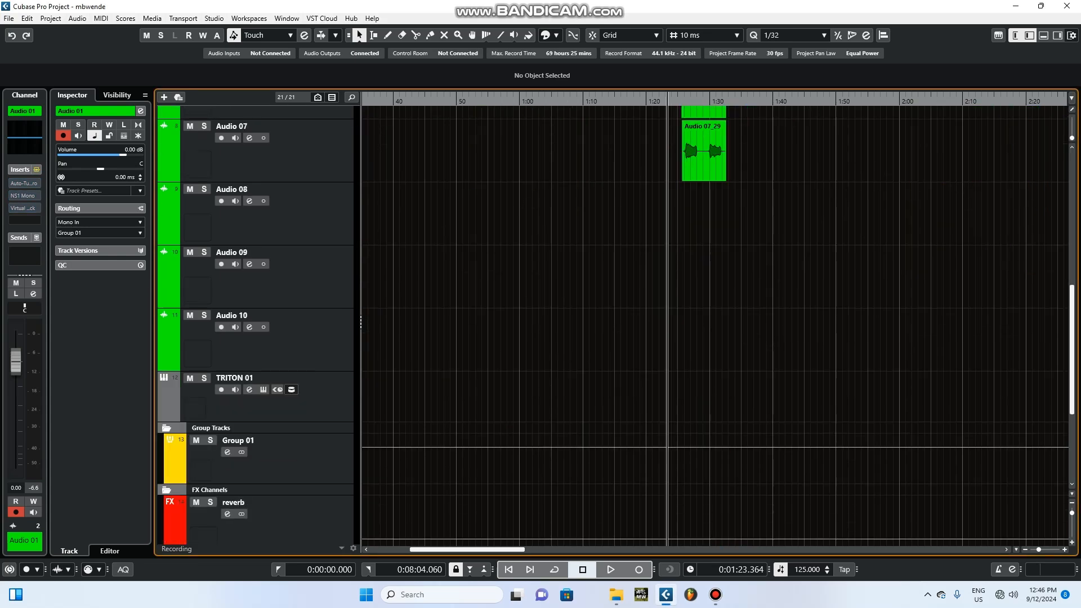
click(227, 452)
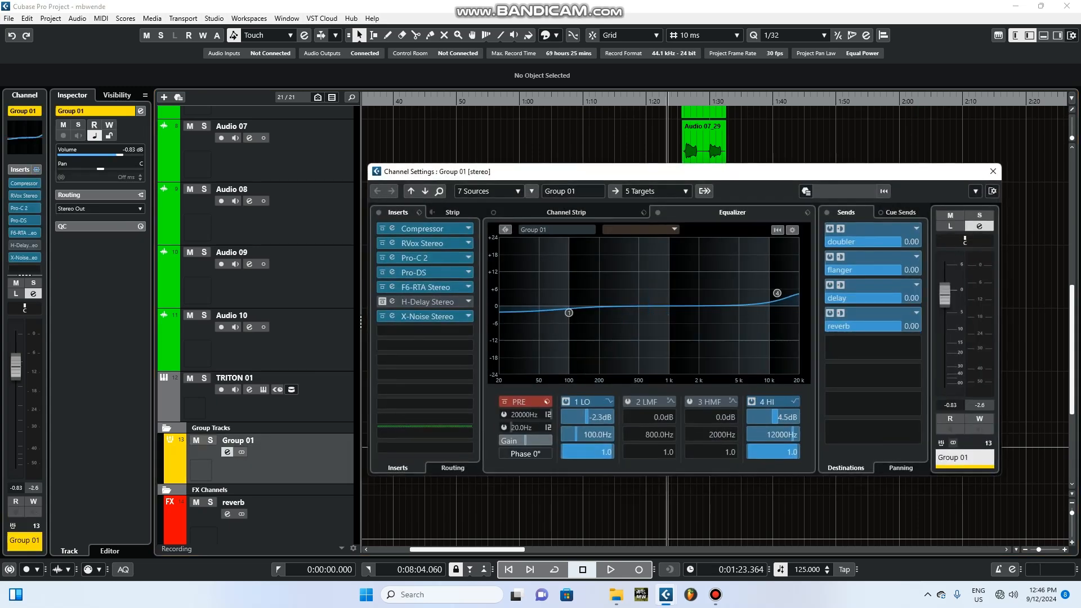
click(383, 228)
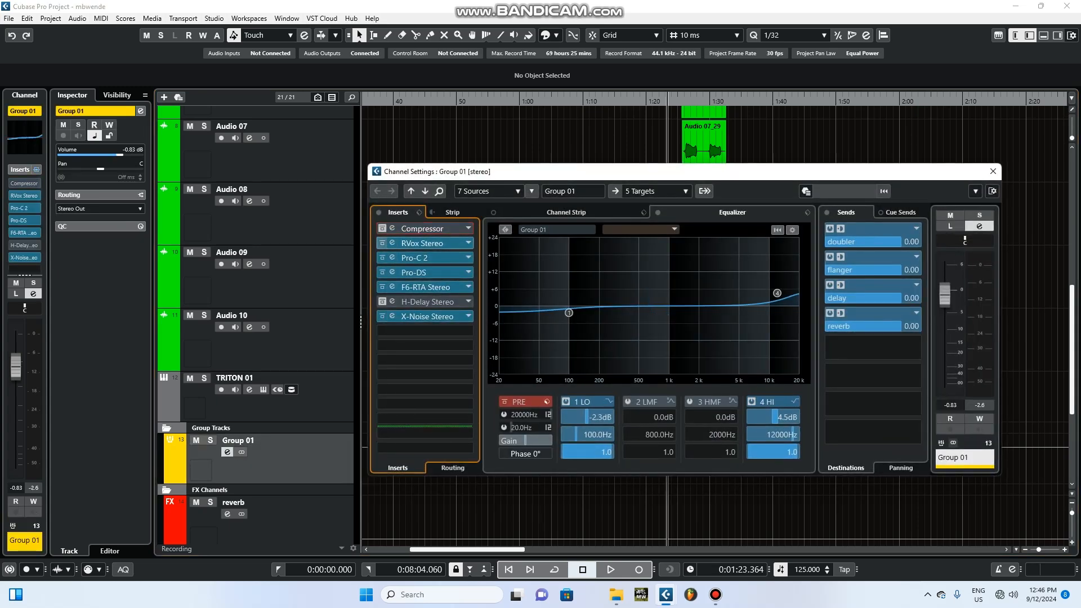
click(382, 244)
click(383, 258)
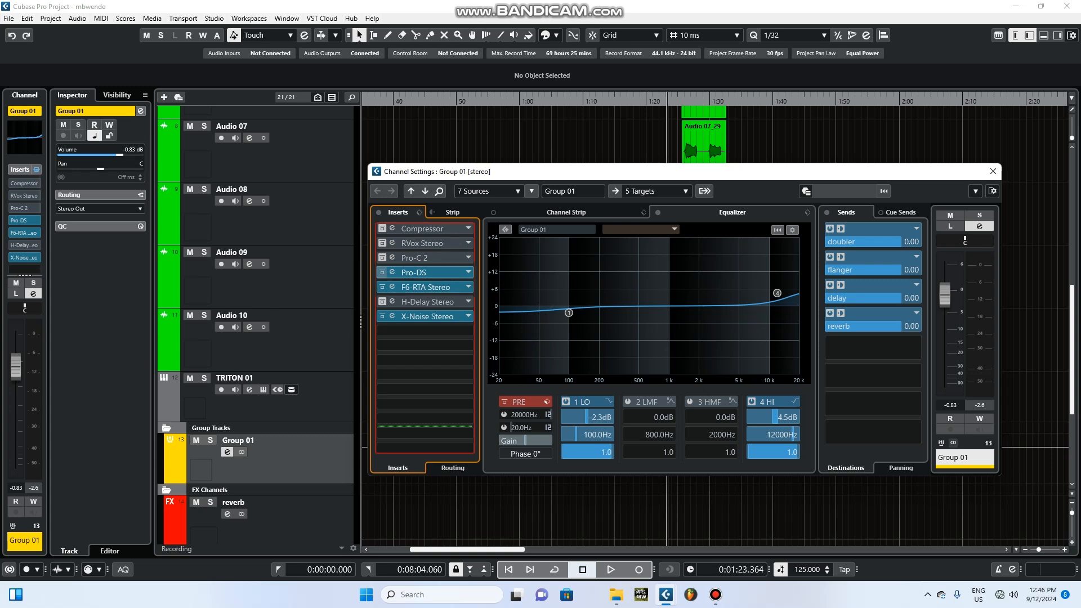
click(382, 273)
click(382, 287)
click(382, 317)
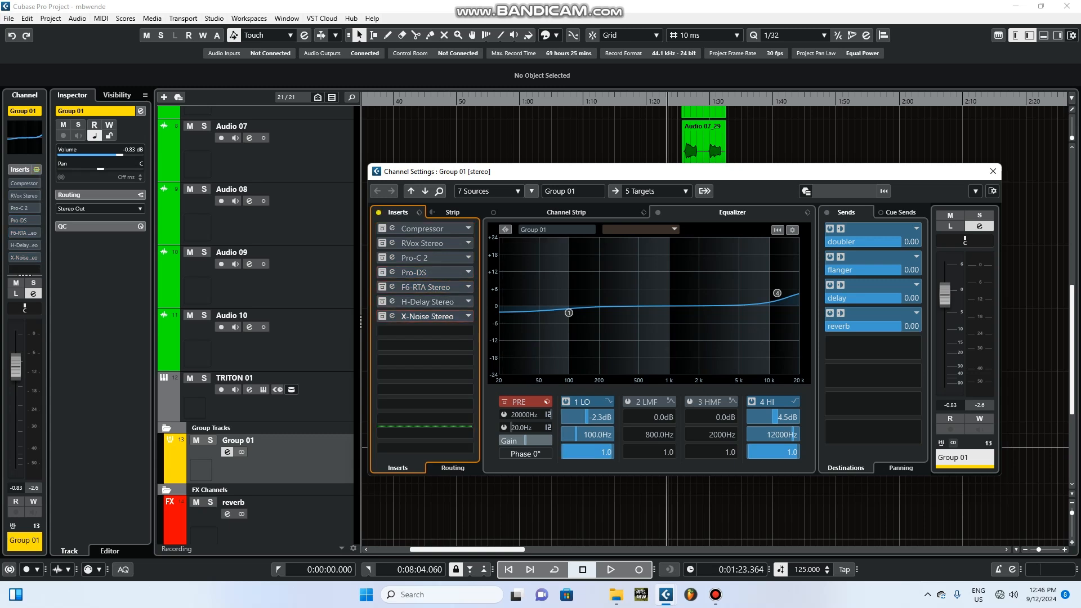
click(425, 302)
click(414, 322)
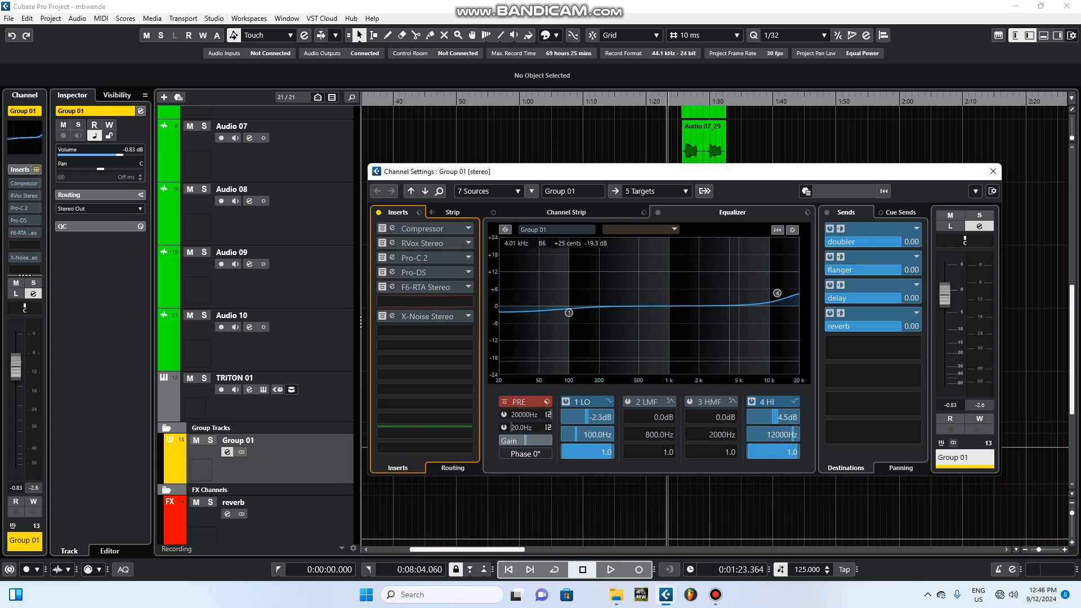
Turn off Group 01's doubler, flanger, delay and reverb sends and its low and high equalizer bands
click(830, 229)
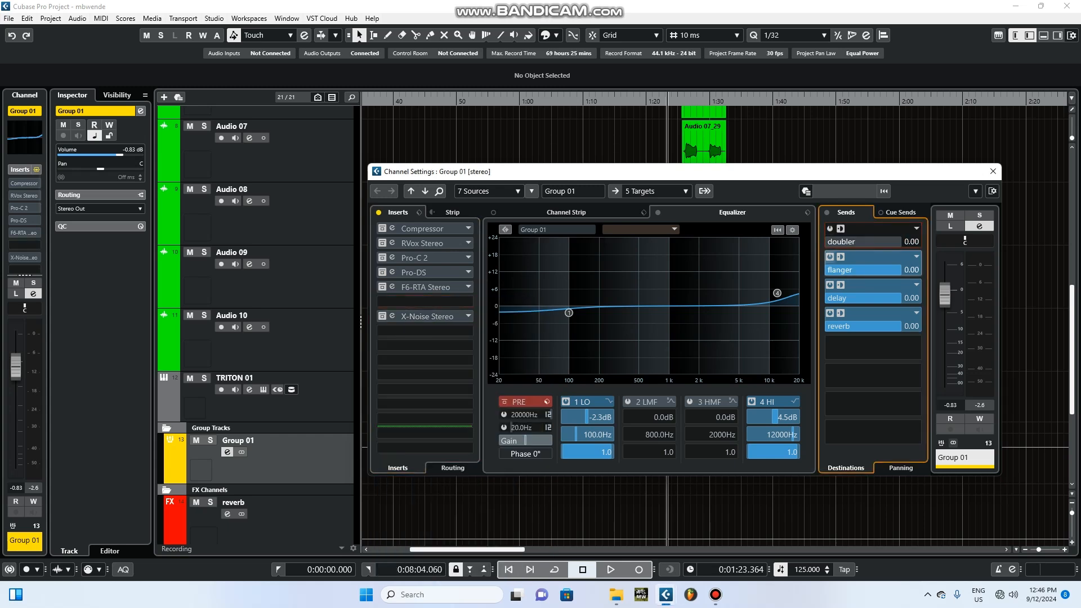
click(831, 256)
click(831, 285)
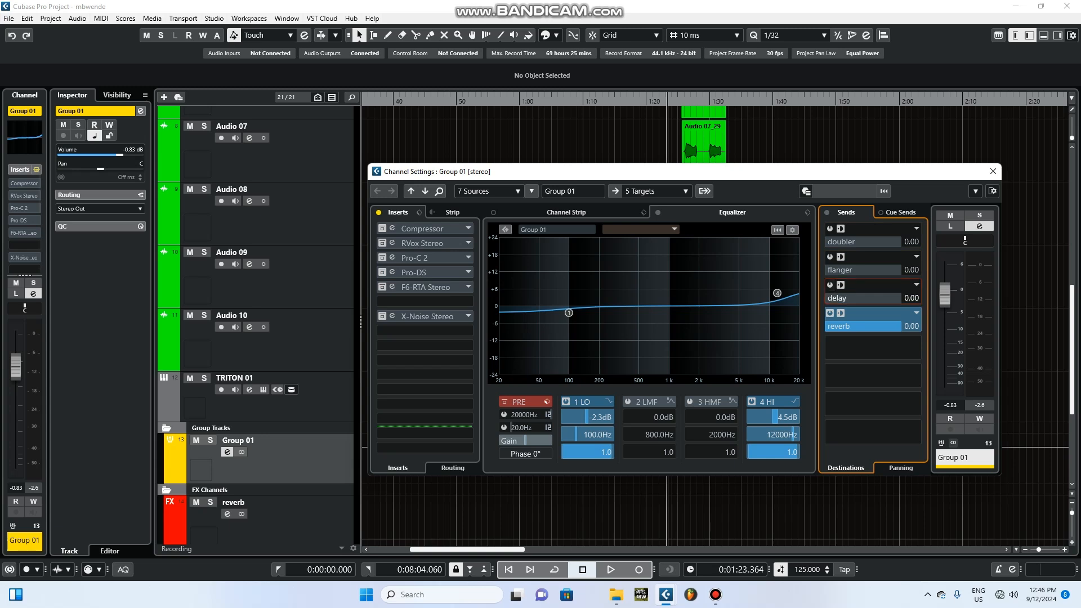
click(830, 313)
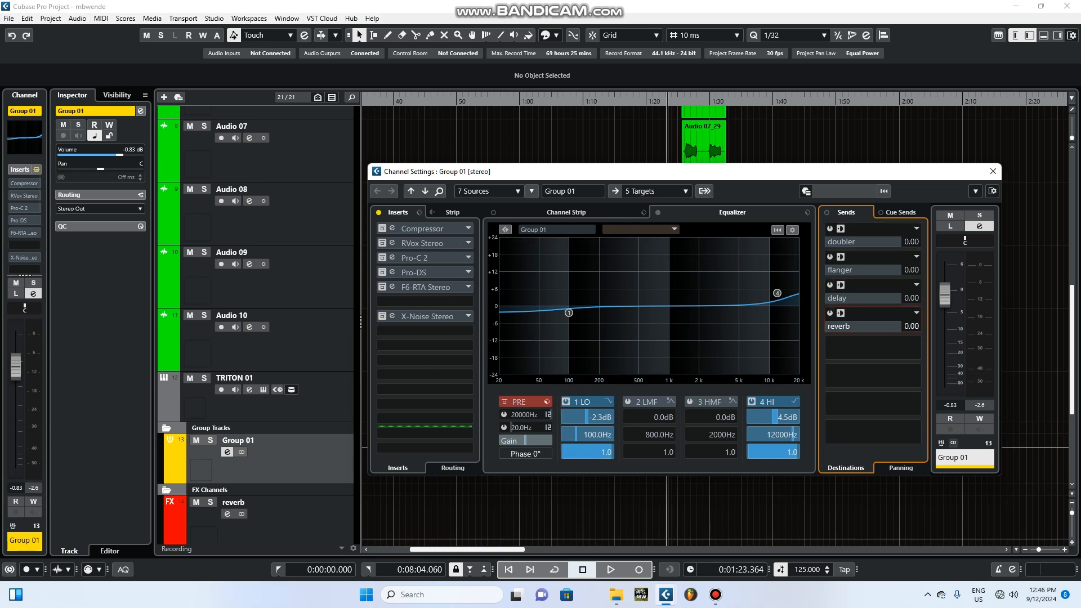
click(566, 402)
click(752, 401)
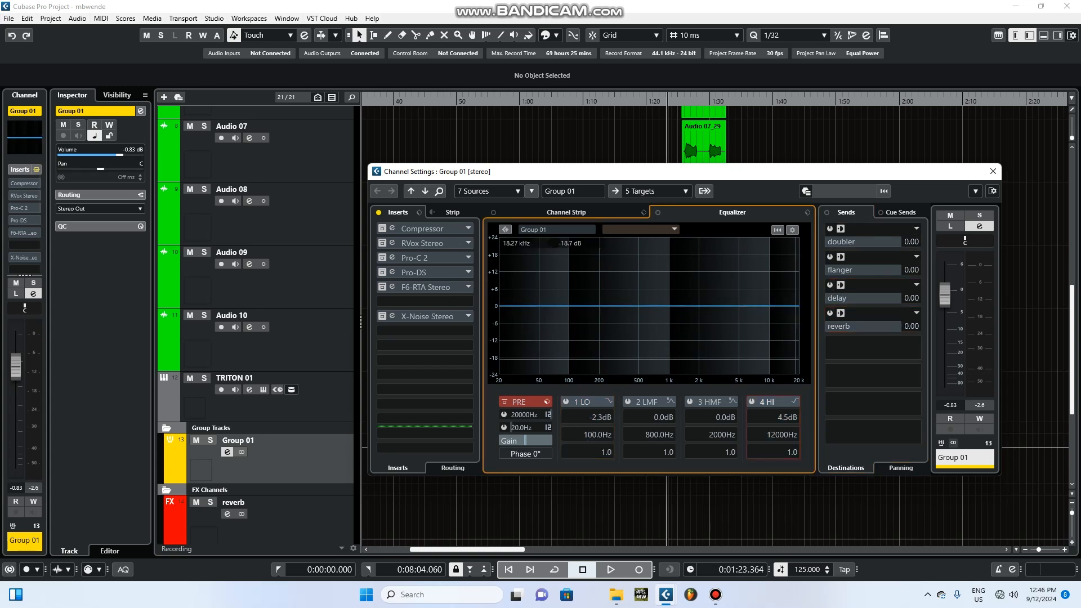
click(994, 171)
Mute the instrumental backing track and play the unprocessed vocals from about 1:23 with Audio 01 soloed
scroll(563, 326, up, 8)
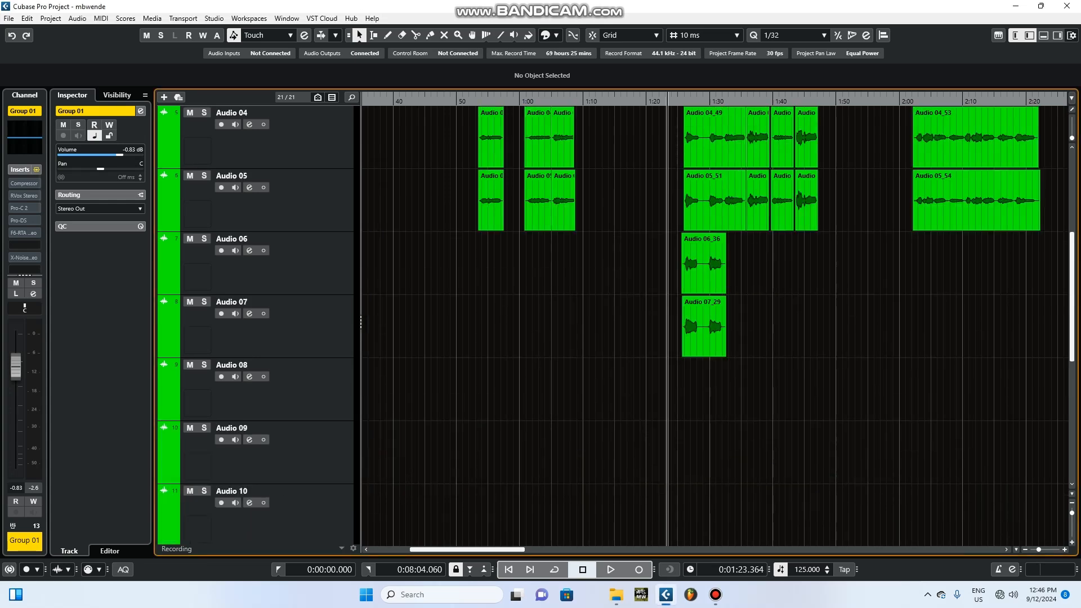
click(190, 123)
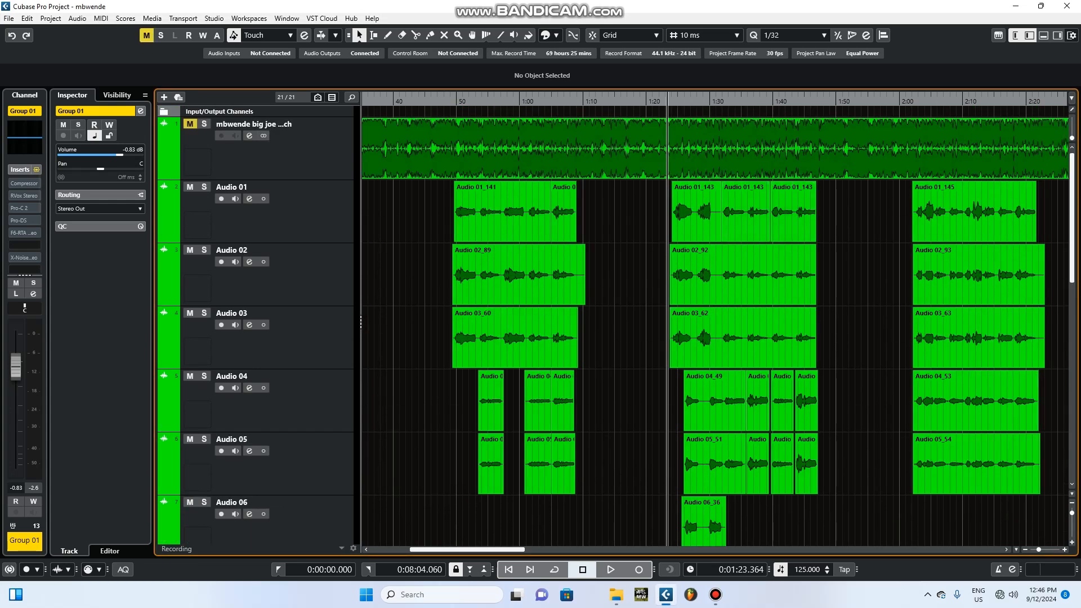
key(space)
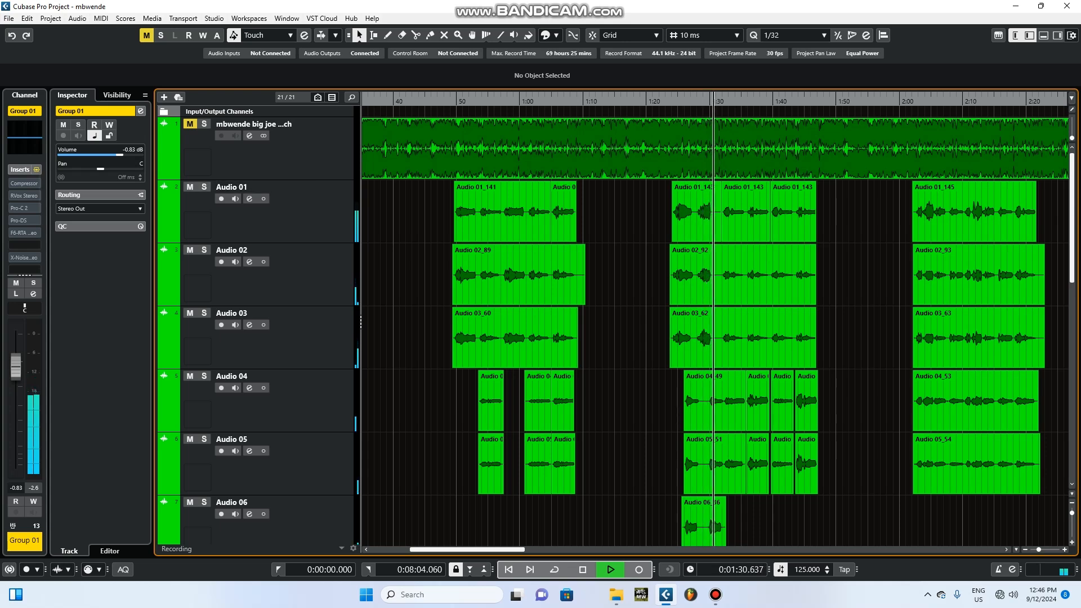
click(204, 187)
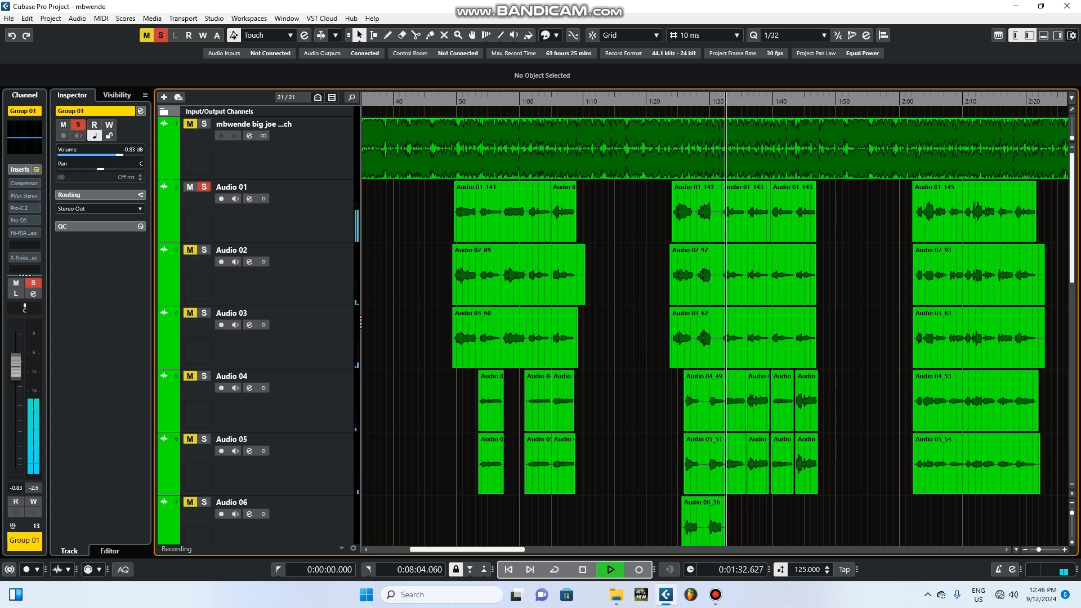
key(space)
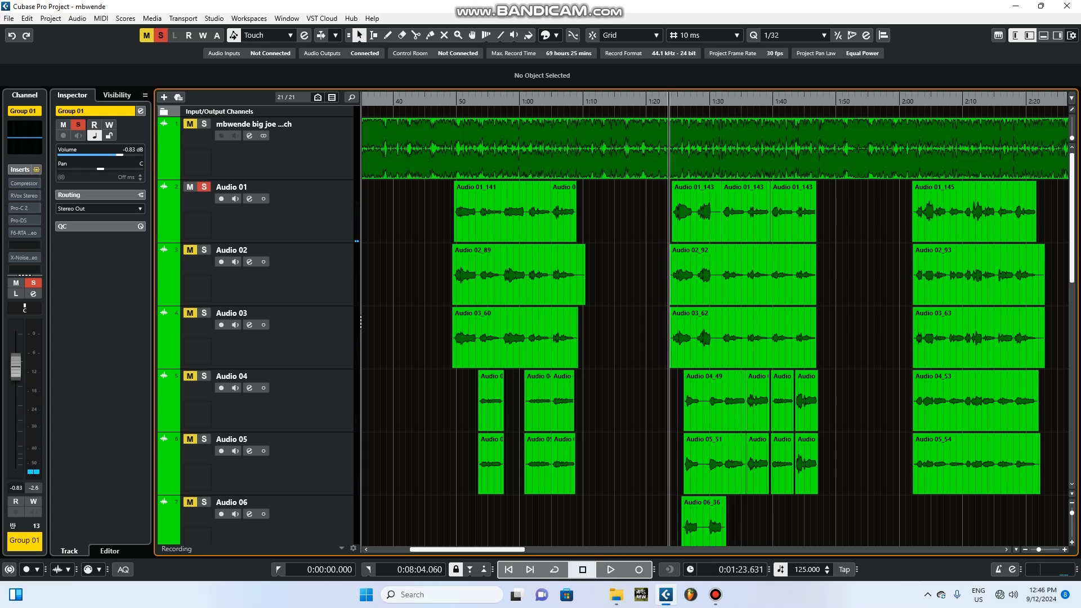
key(space)
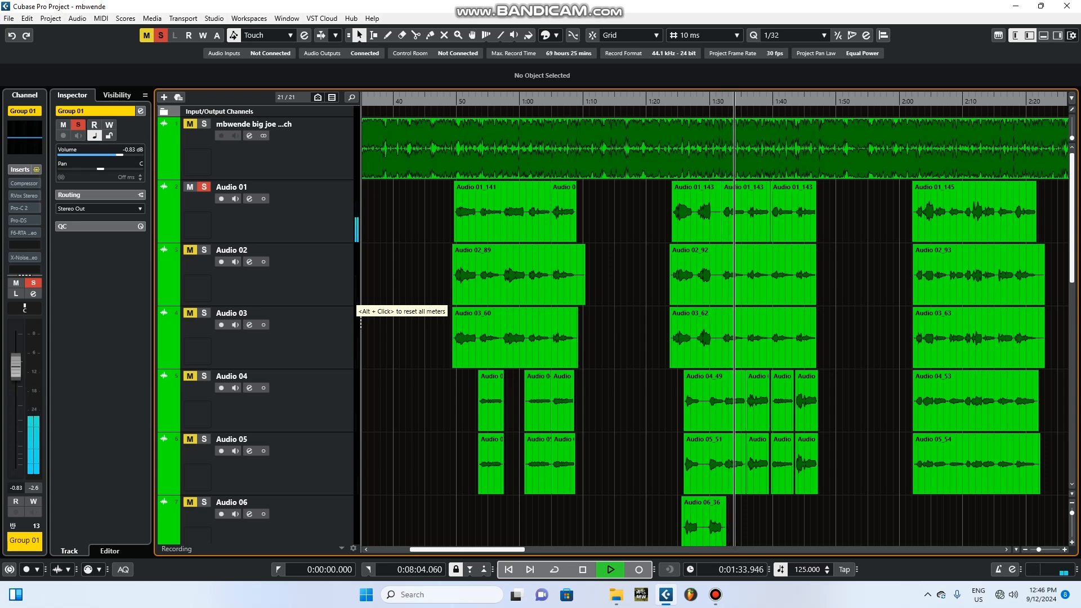
key(space)
Reactivate the Compressor insert on the Group 01 channel and open its editor
scroll(361, 322, down, 8)
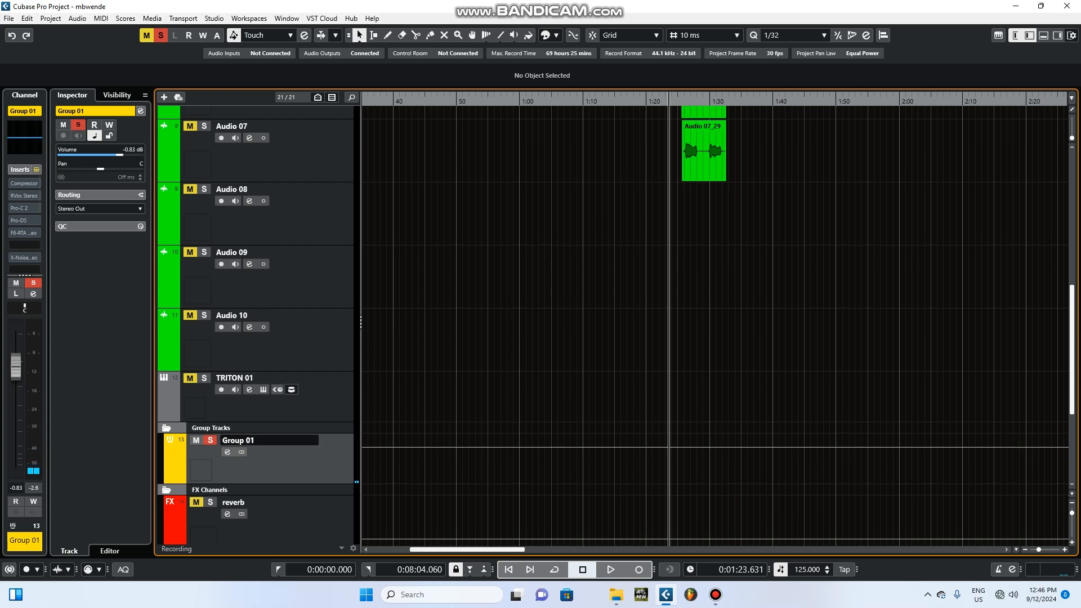
click(227, 452)
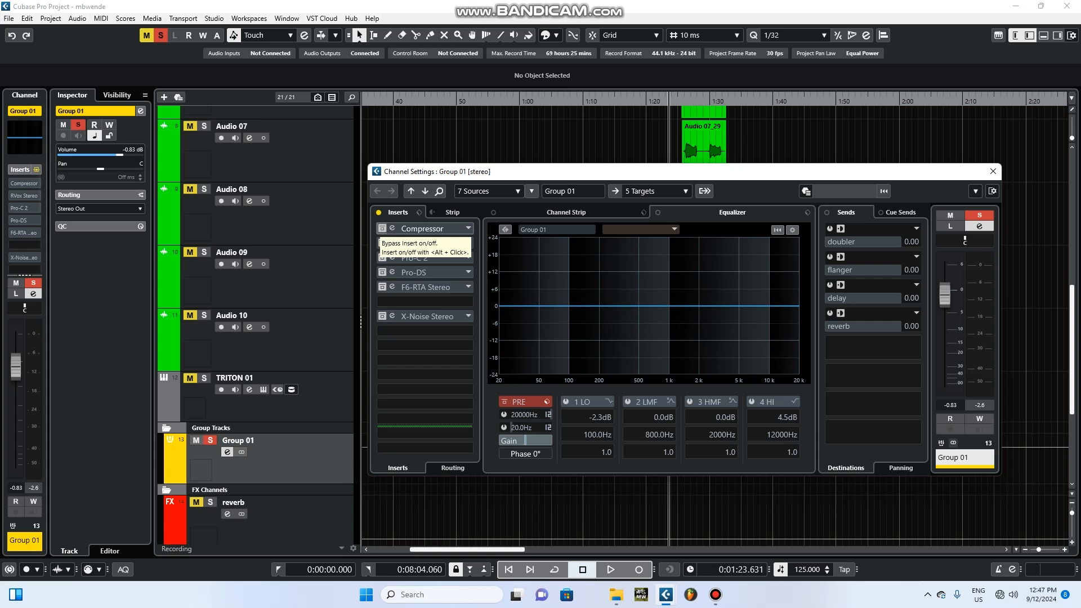
click(386, 229)
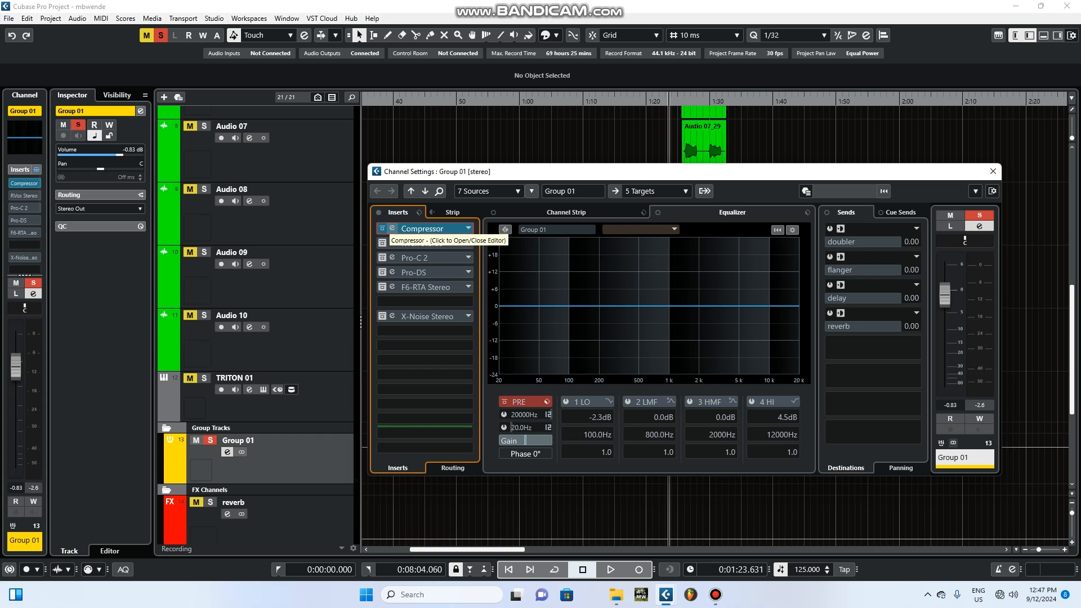
click(388, 230)
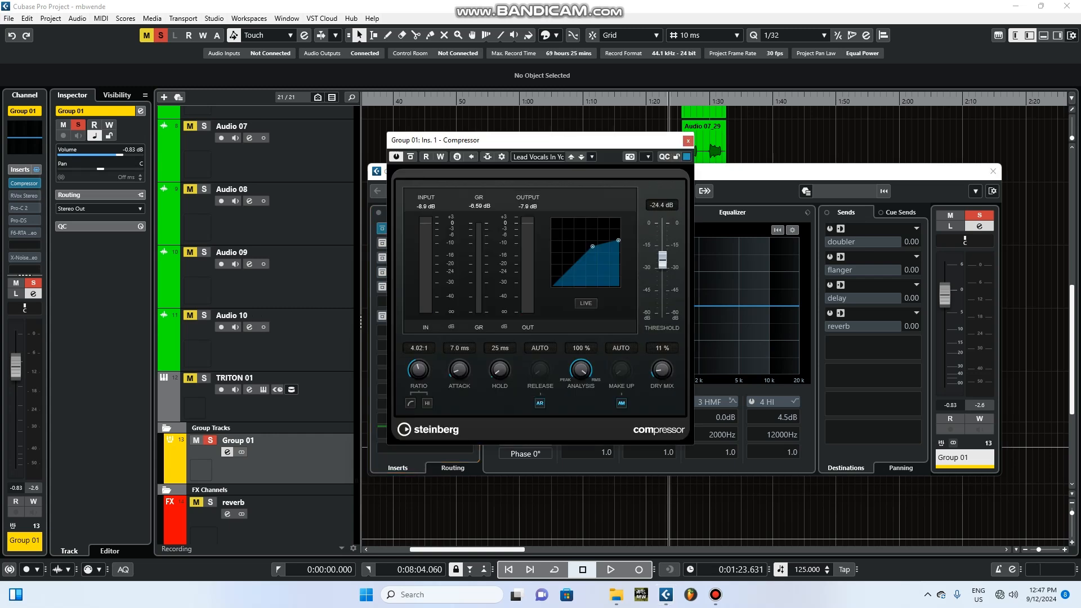
Play the soloed vocal through Group 01's Compressor, moving the plug-in window clear of the inserts list
key(space)
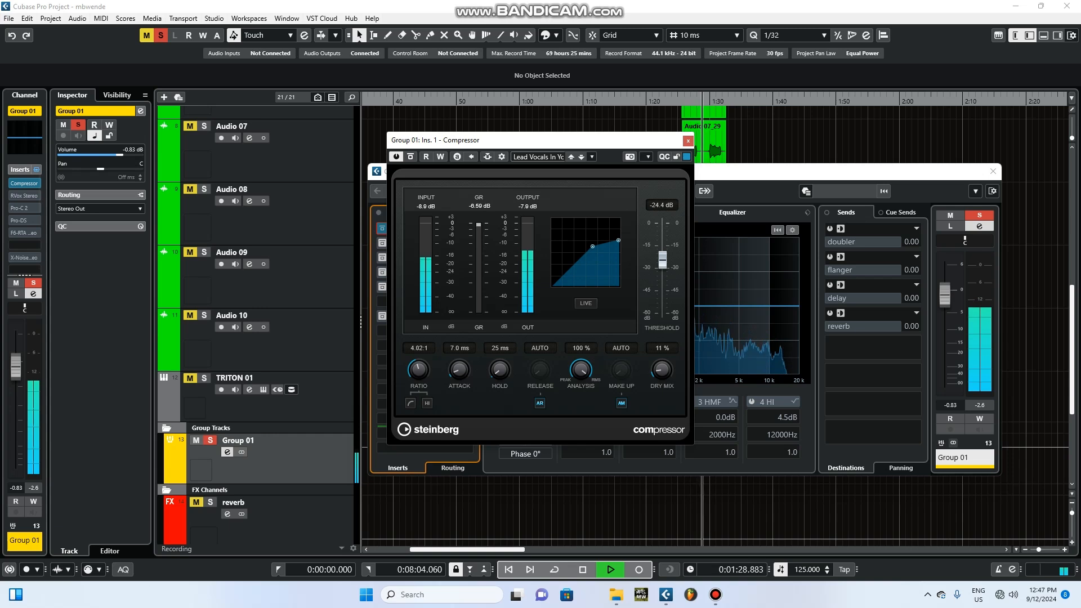
key(space)
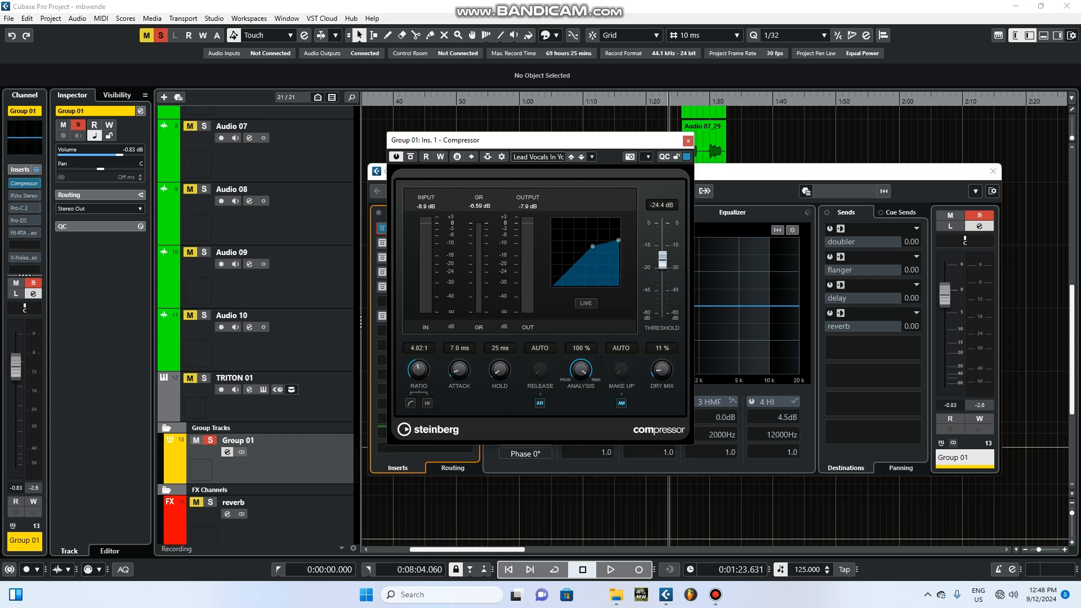
drag(604, 144, 688, 138)
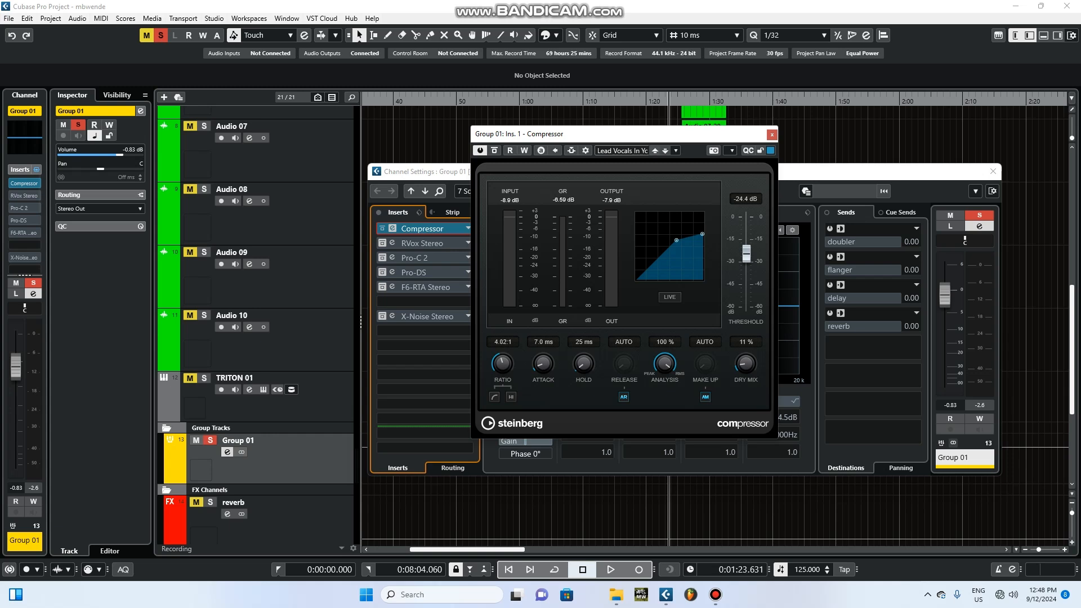
key(space)
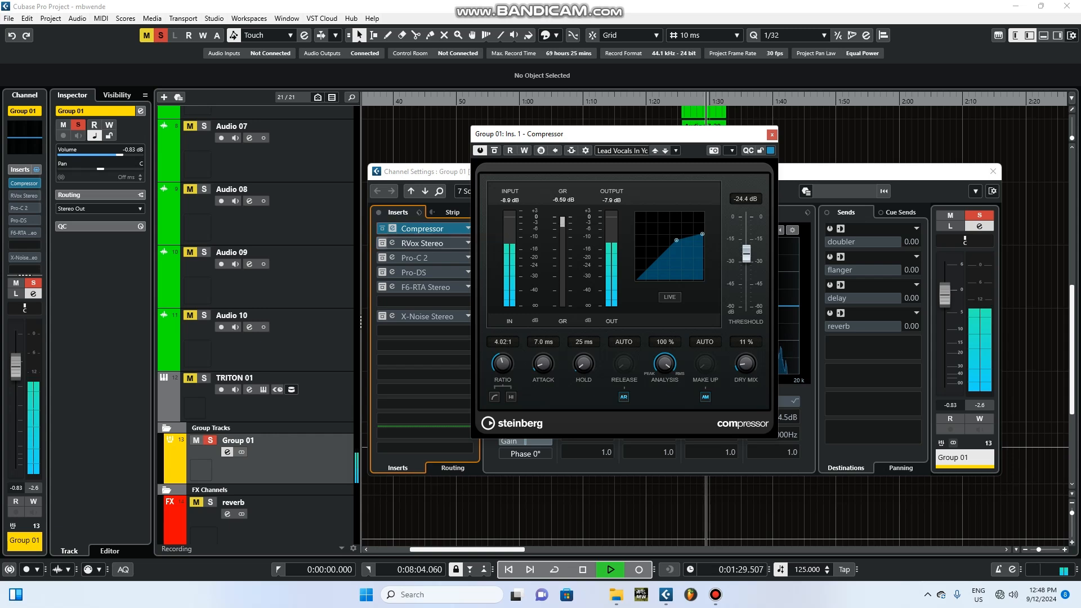
Activate the RVox Stereo insert on Group 01, open its editor and play the soloed vocal through it from about 1:23
key(space)
click(383, 243)
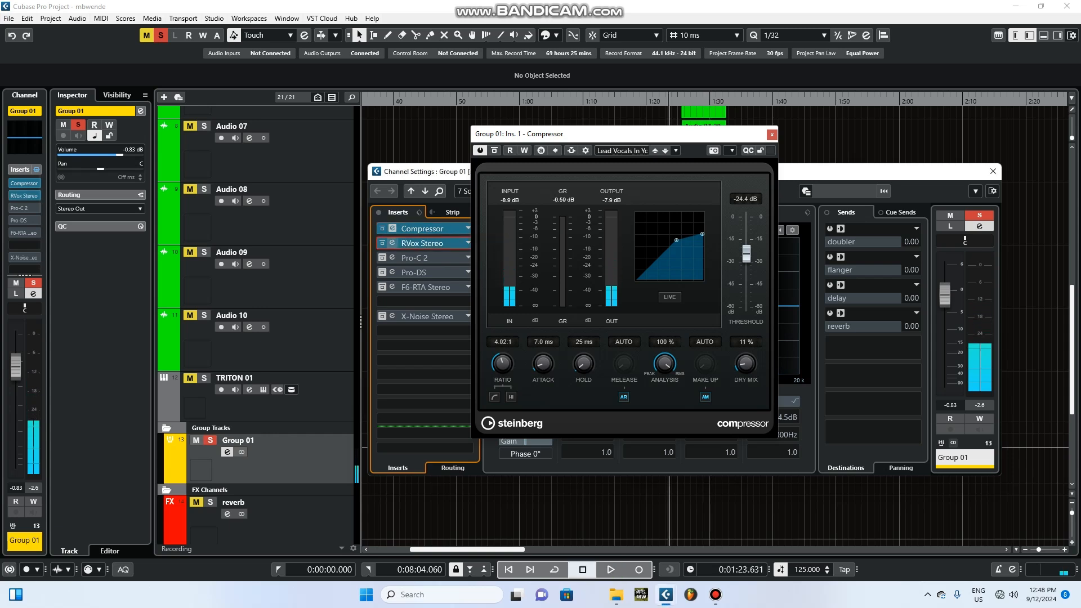
click(393, 244)
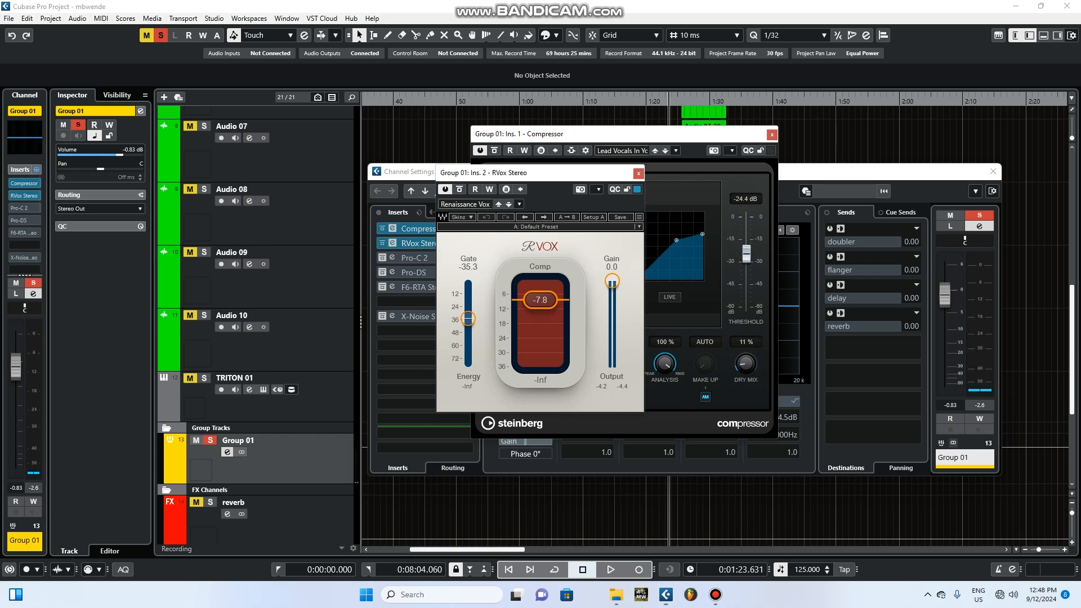
key(space)
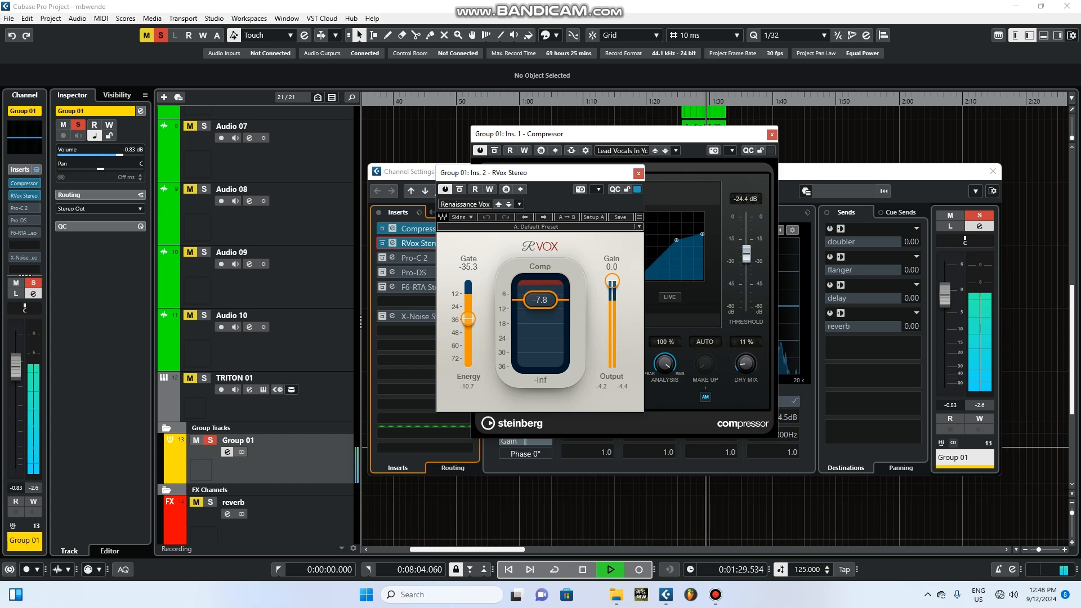
key(space)
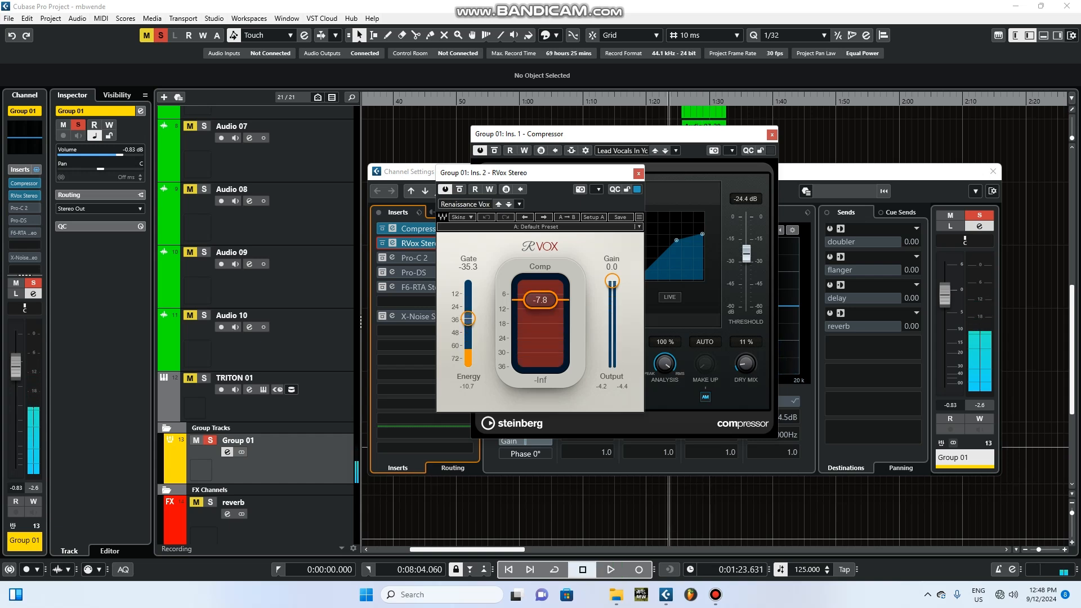
Set RVox's Gate to -27.0 and its Gain to -3.6, and close the Compressor editor
scroll(257, 316, up, 3)
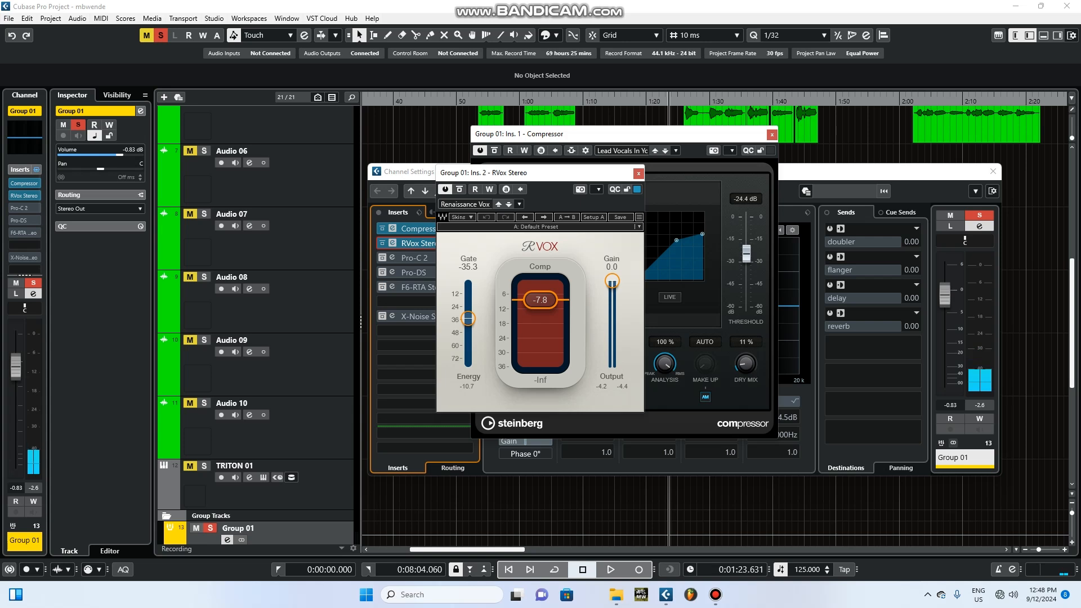
drag(468, 319, 468, 309)
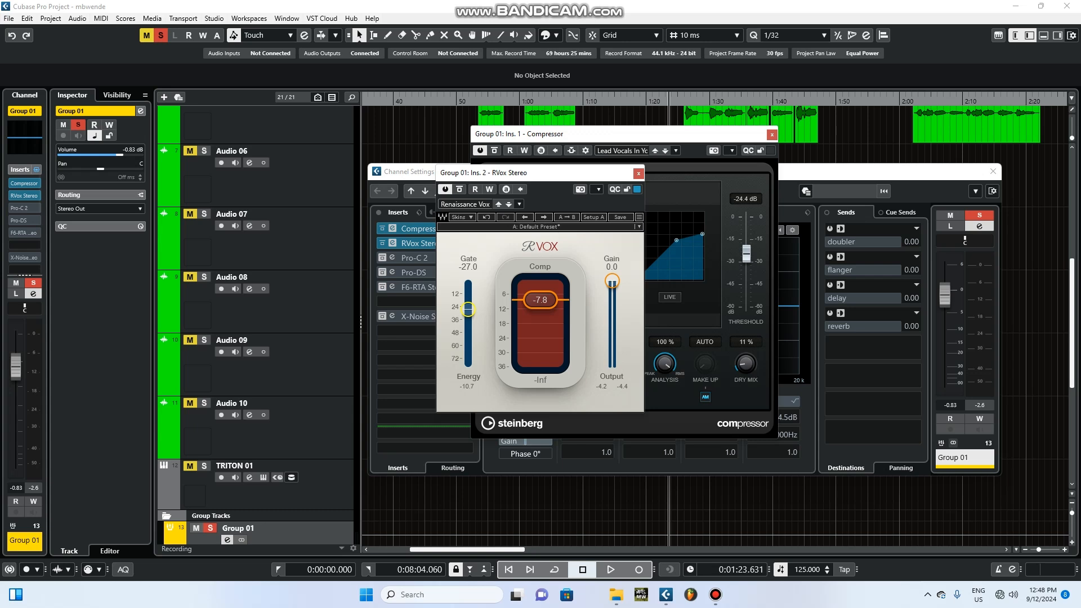
drag(612, 281, 612, 288)
scroll(256, 327, up, 3)
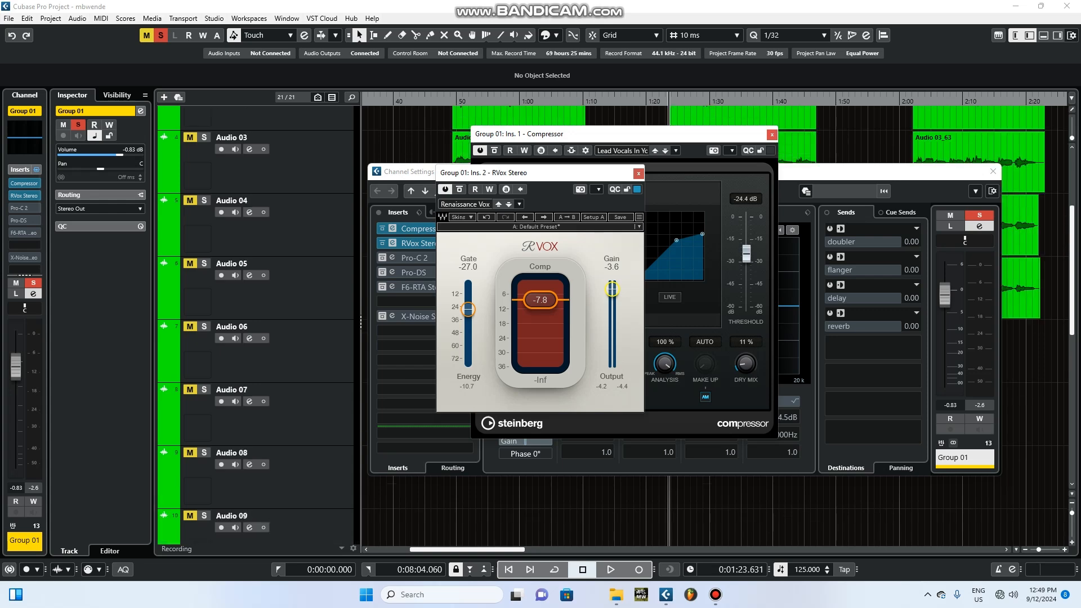
click(772, 135)
Solo the instrumental backing track, play it together with the Audio 01 vocal through RVox, and close the RVox editor
scroll(263, 142, up, 3)
key(space)
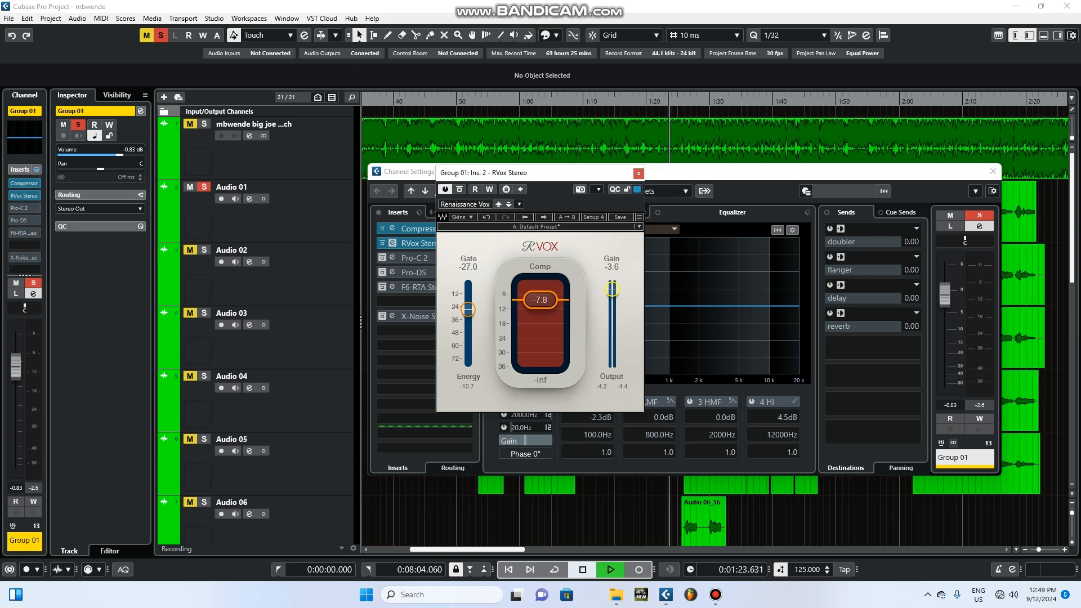
click(203, 124)
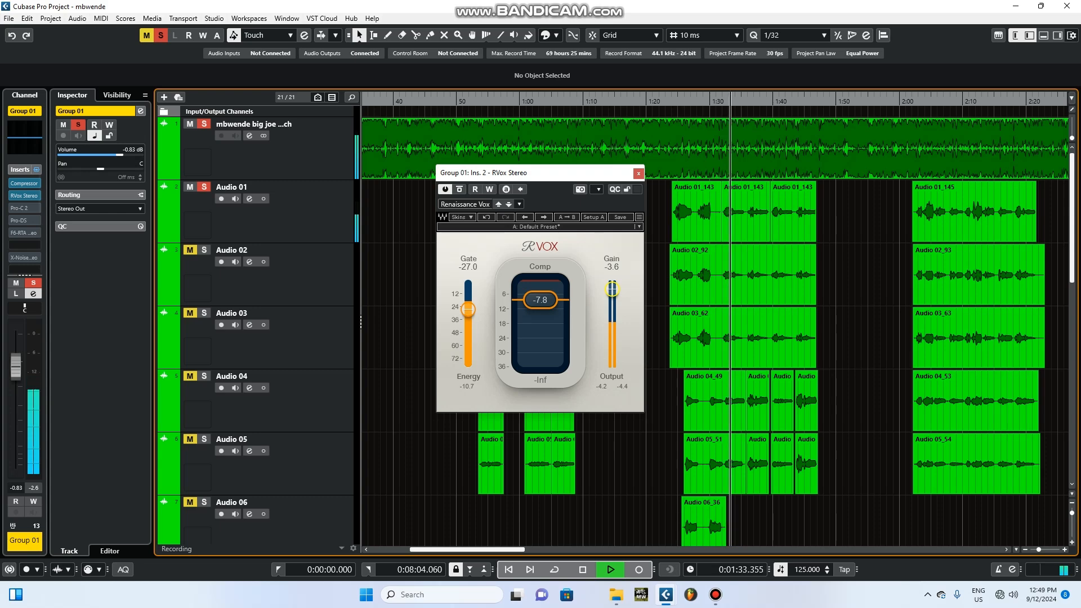
key(space)
click(638, 173)
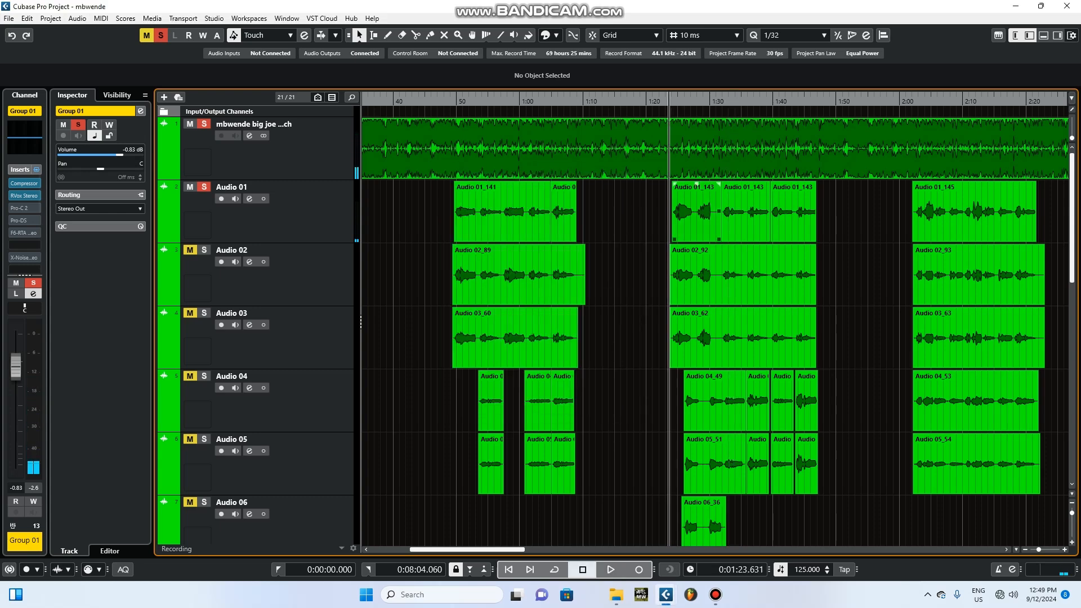
Trim the end of the Audio 01 clip starting at 1:24.050 back to 1:30.571 and save the project
drag(720, 214, 712, 226)
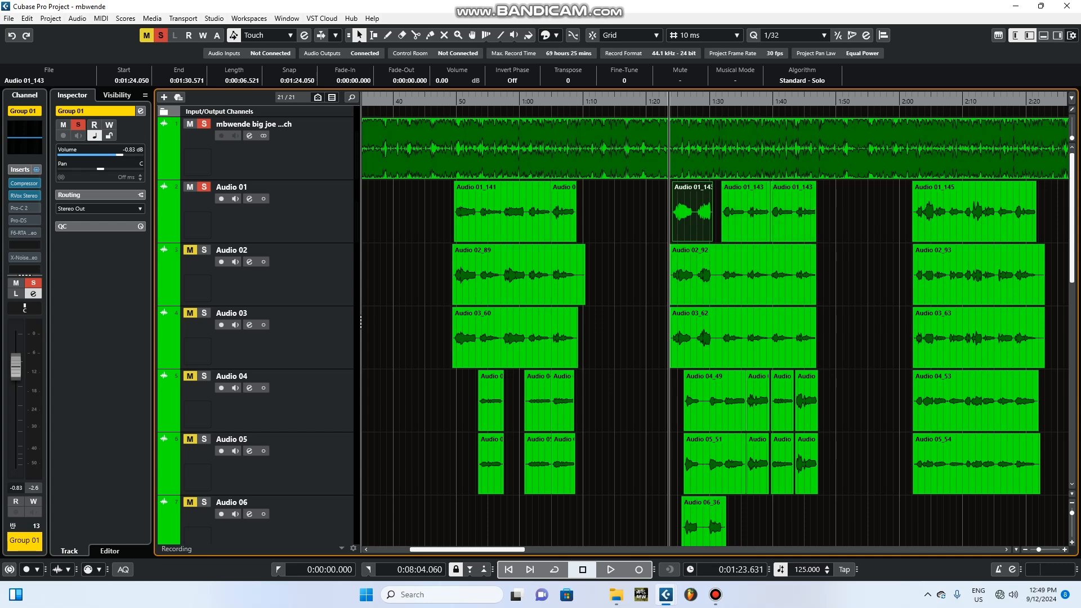
click(9, 18)
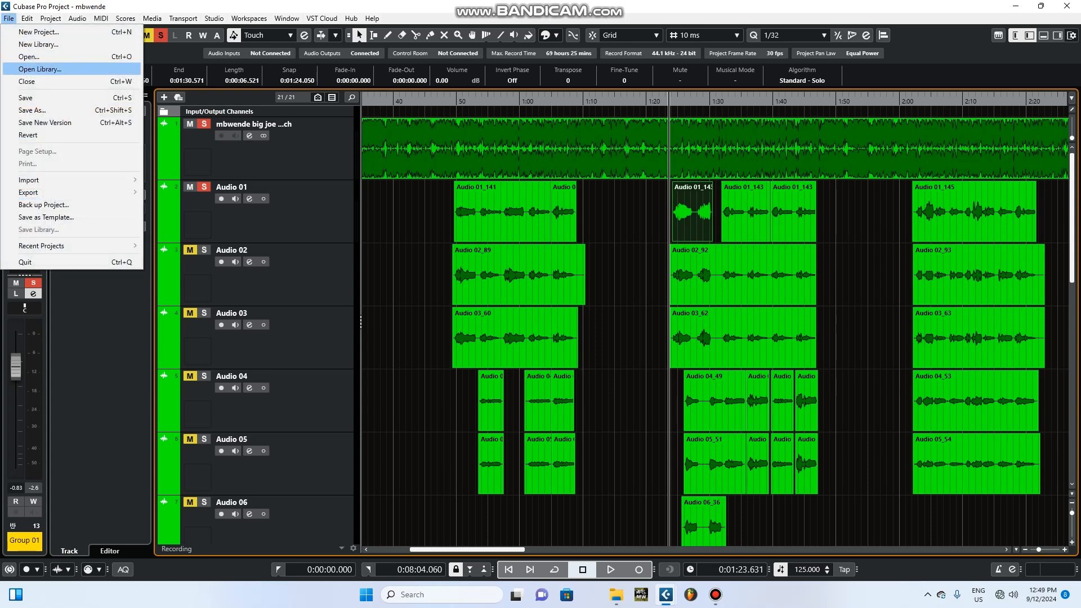
click(25, 96)
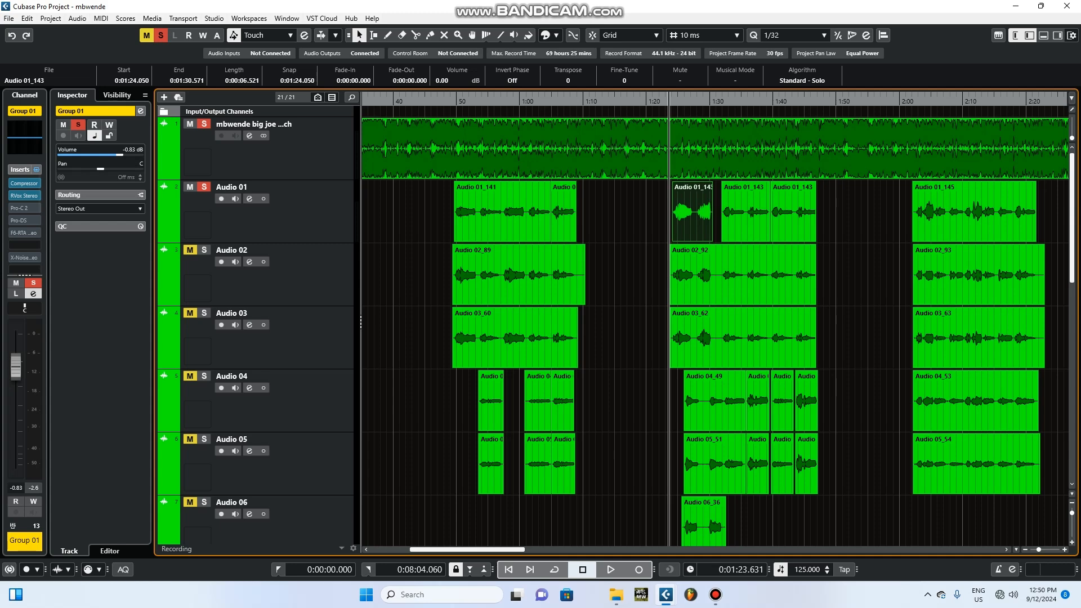
Play the Audio 01 vocal with the backing track from about 1:23 and save the project during playback
key(space)
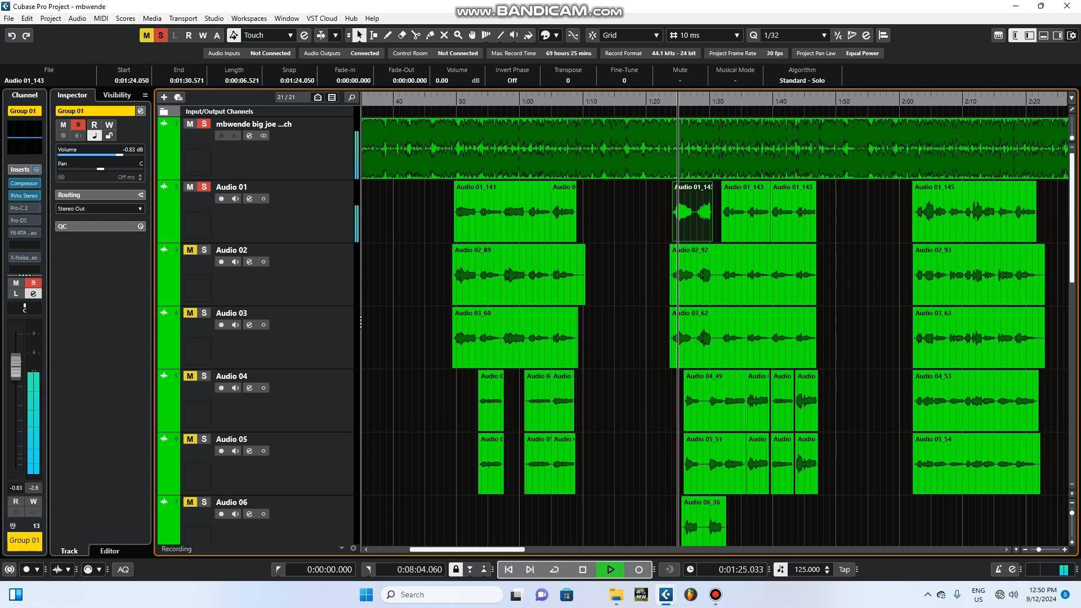
click(8, 19)
click(26, 98)
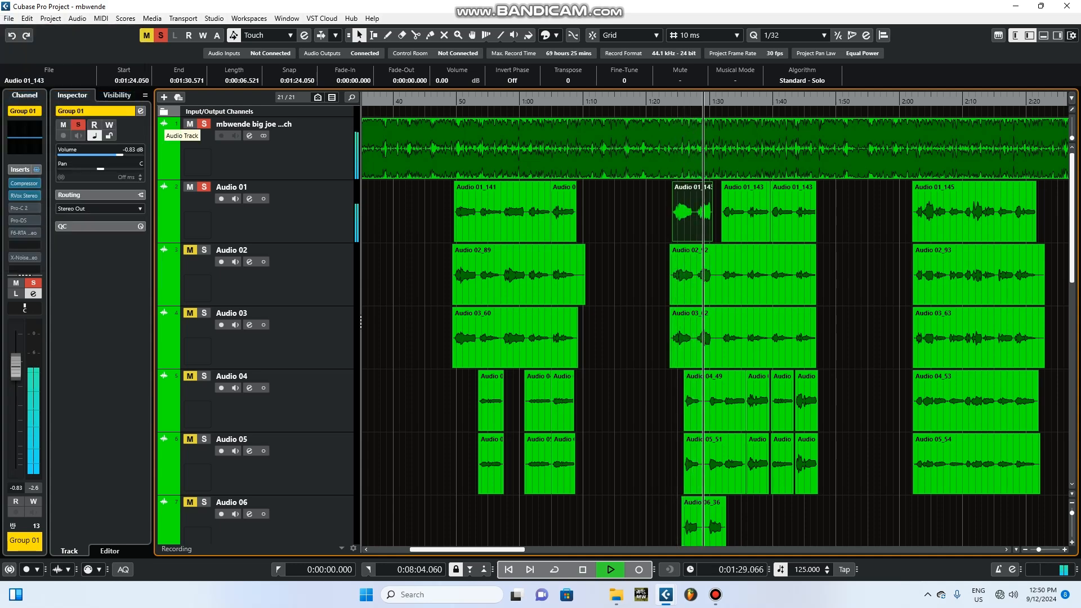
key(space)
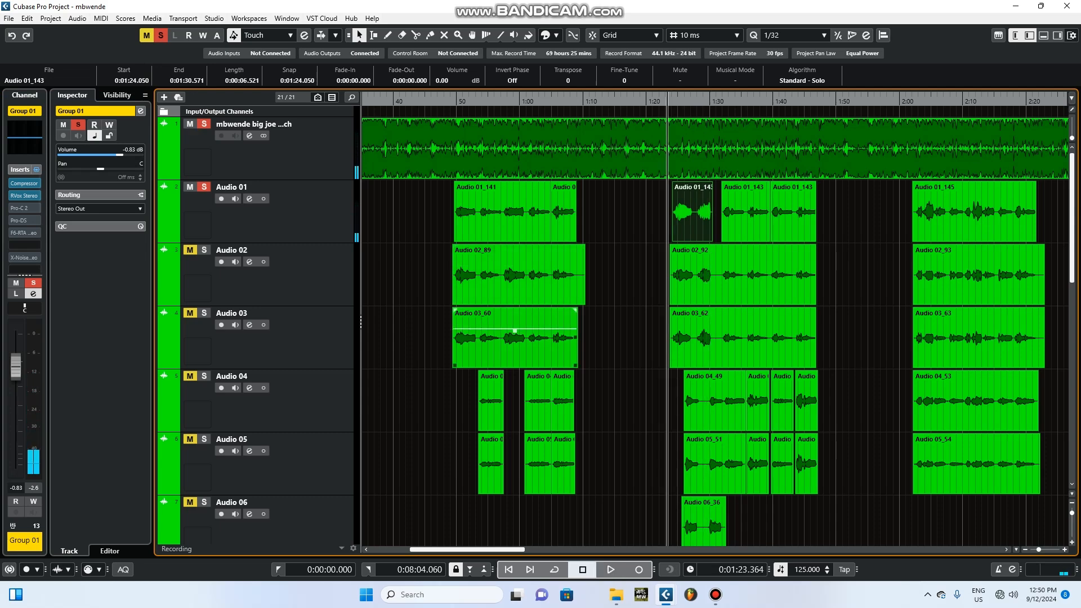
Delete the range from 1:09.307 to 1:13.845 on Audio 02 and Audio 03 to cut off the Audio 02_89 clip's overhanging end
right_click(595, 236)
click(629, 244)
click(616, 243)
drag(607, 251, 578, 338)
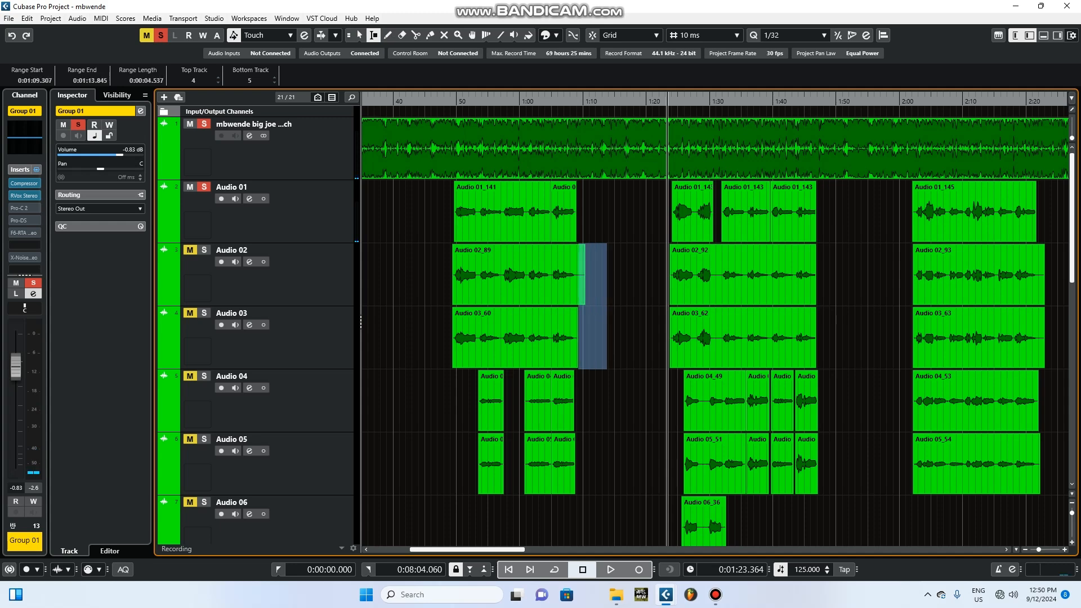
click(602, 328)
right_click(602, 327)
click(610, 333)
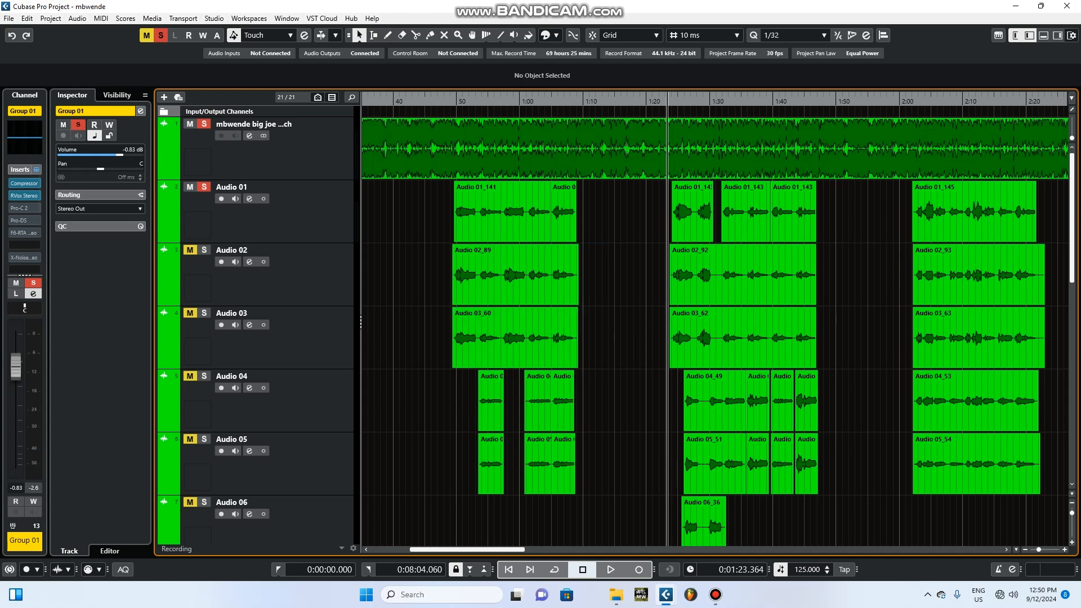
Play the mix while viewing Group 01's channel settings and equalizer spectrum, and close the window after stopping playback
scroll(715, 325, down, 5)
key(space)
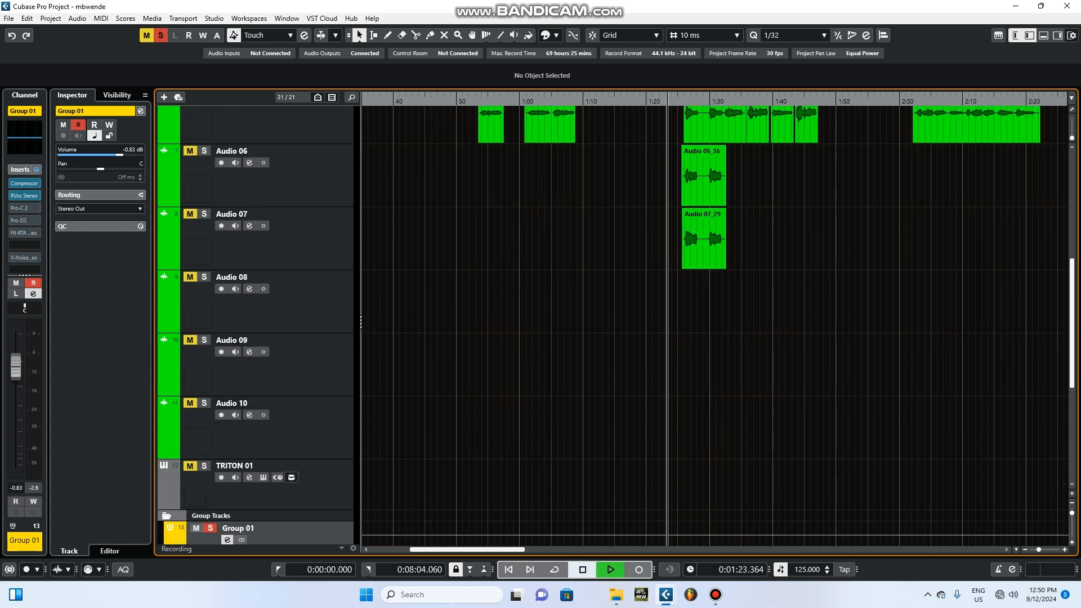
click(227, 540)
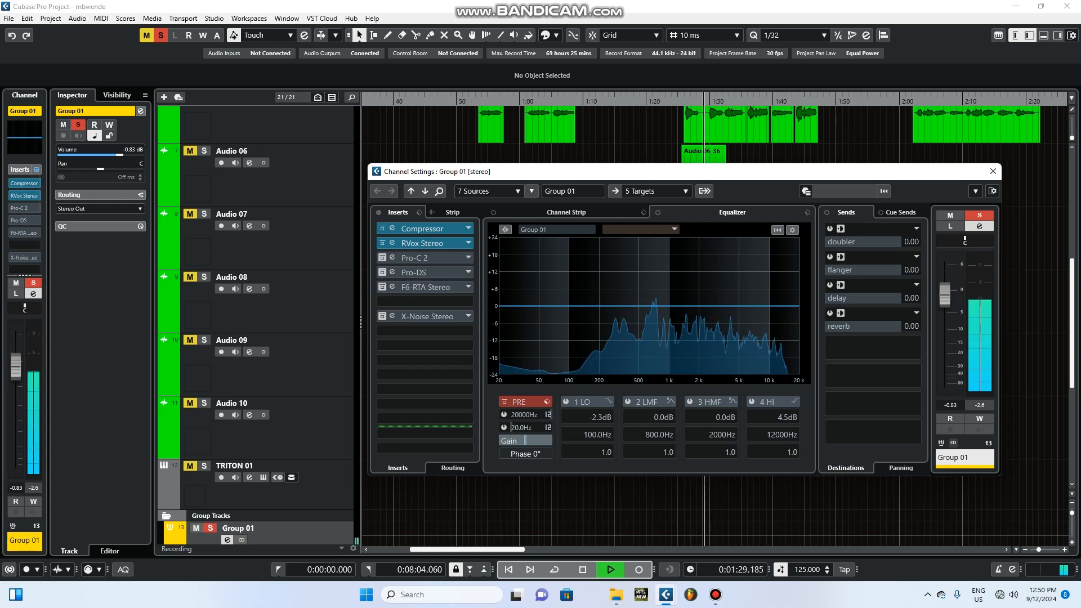
key(space)
click(993, 171)
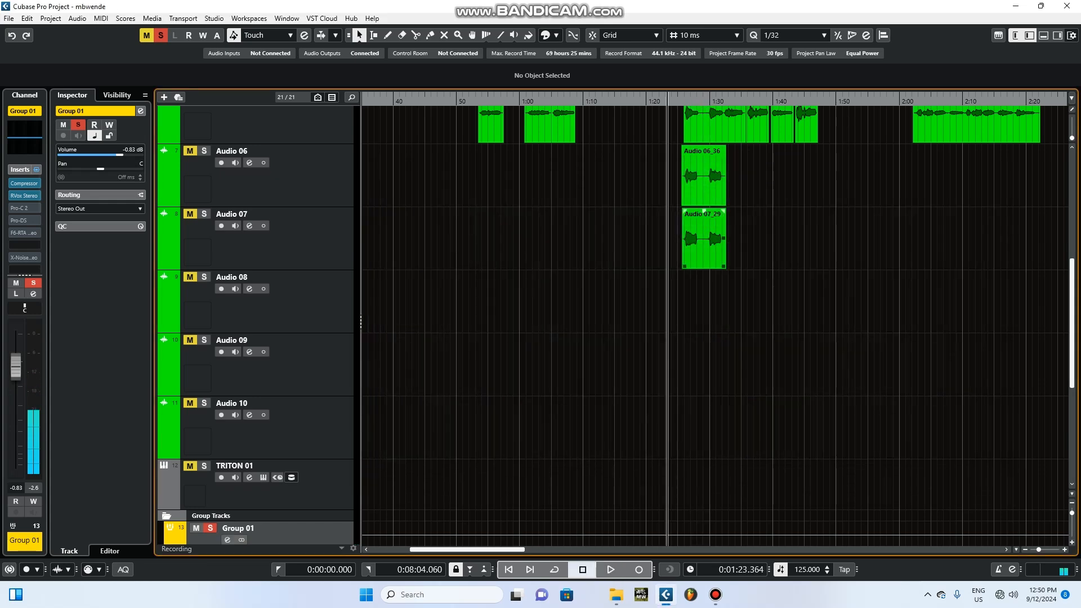
Review the Auto-Tune Pro insert on Audio 01, including its Humanize control, and close the plug-in editor and channel settings
scroll(715, 327, up, 5)
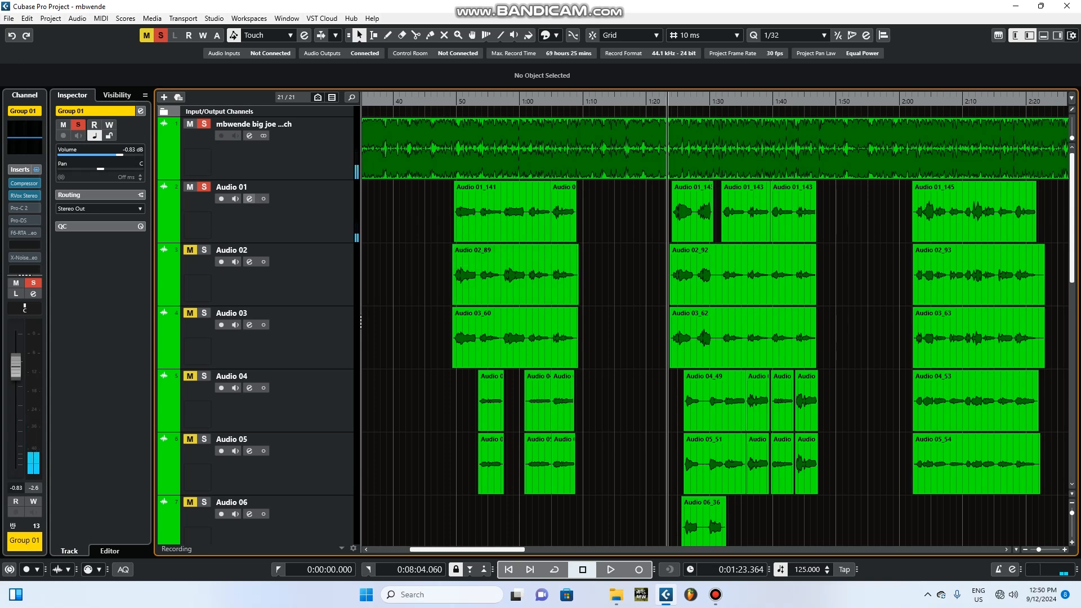
click(249, 198)
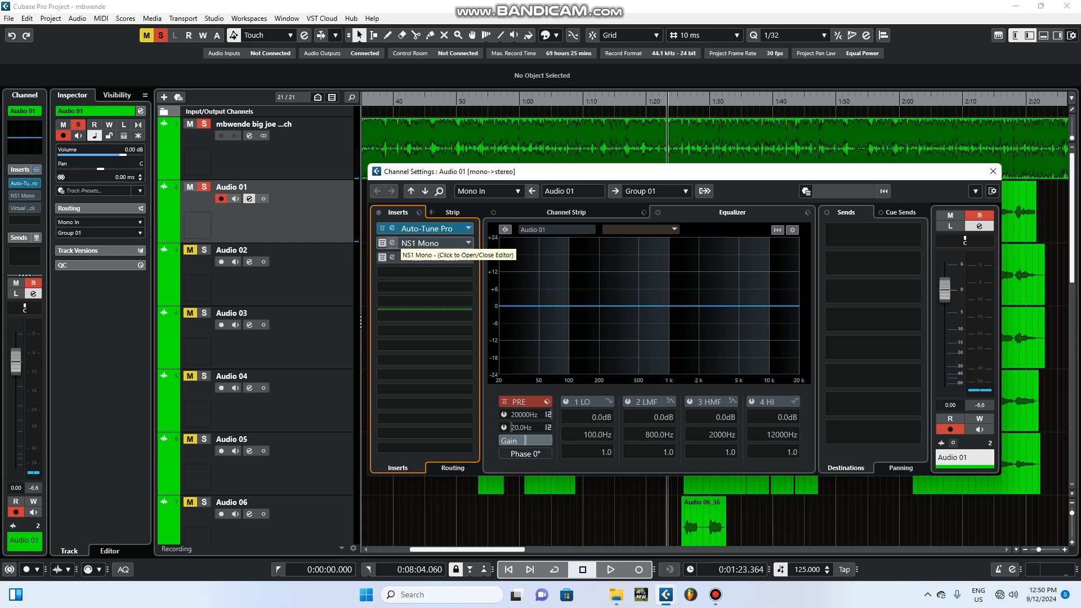
click(422, 228)
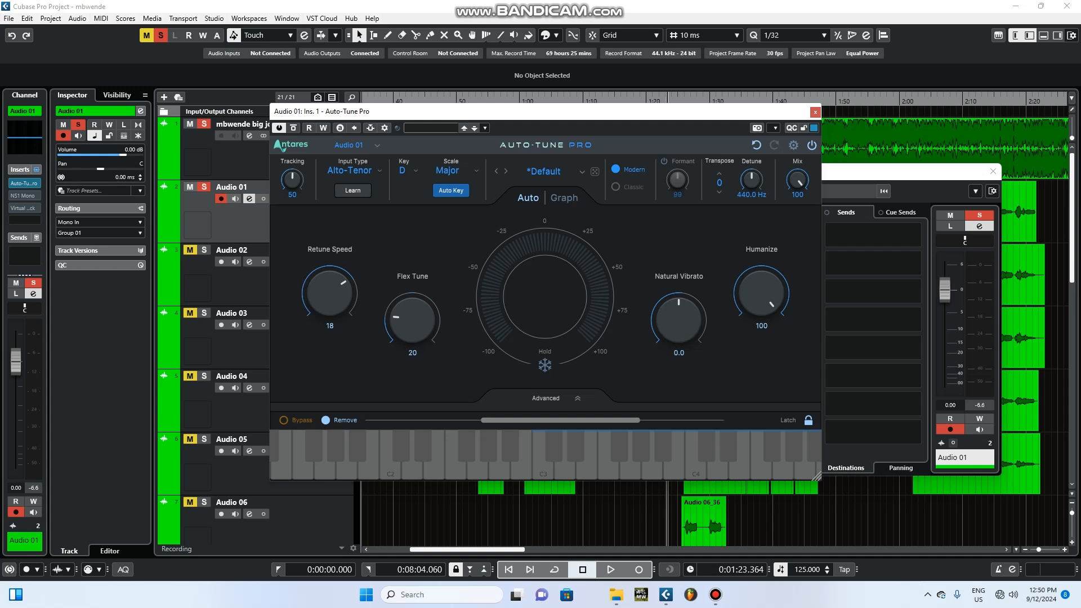
drag(762, 293, 761, 335)
click(665, 162)
click(815, 112)
click(993, 171)
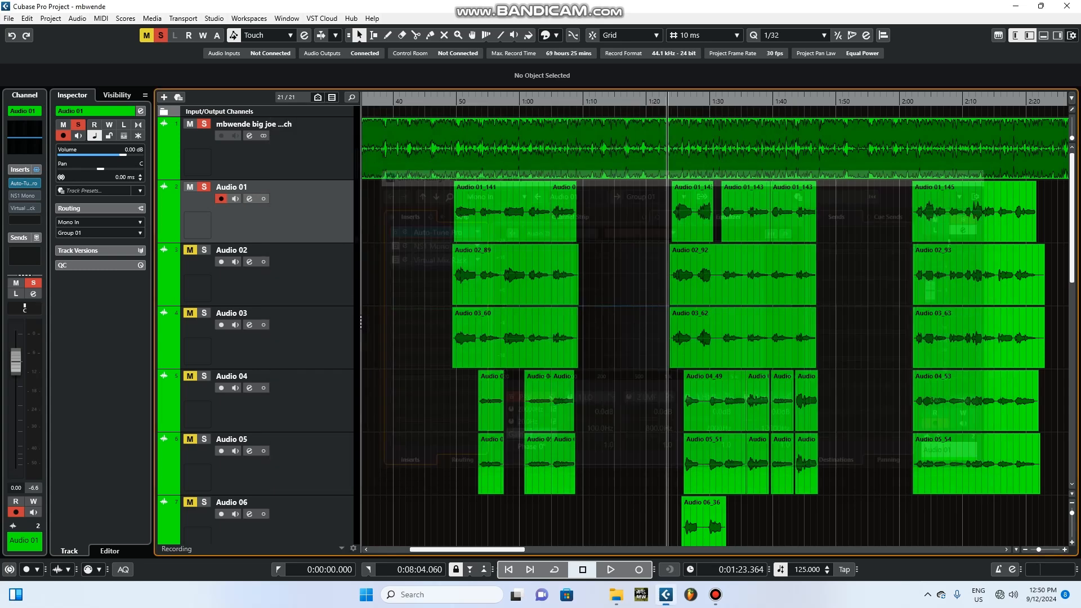
Start playback of the vocal and backing track from about 1:23 and save the project again
key(space)
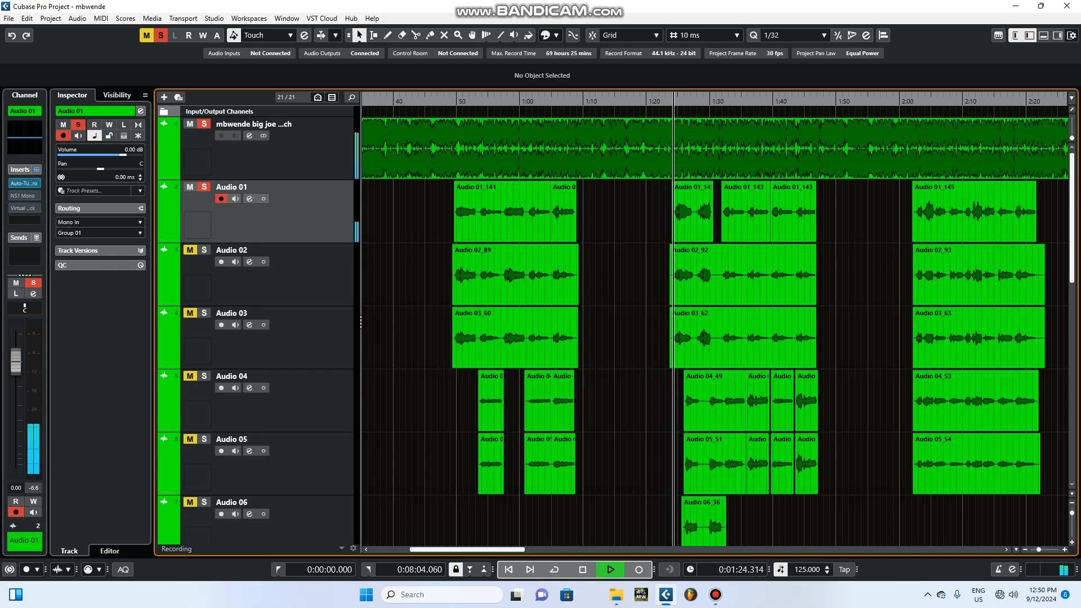
click(9, 18)
click(26, 97)
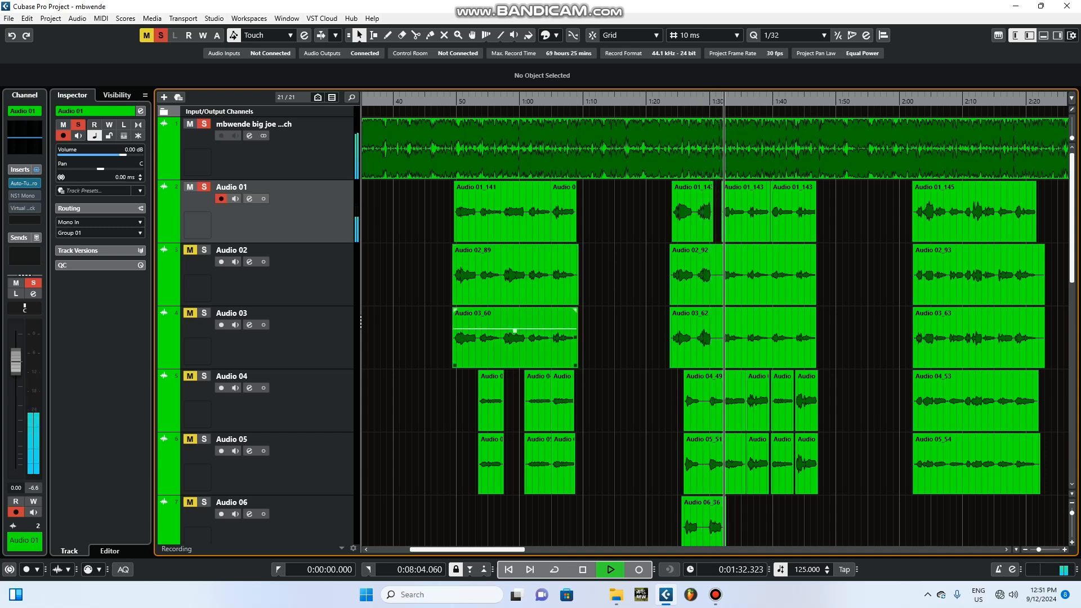
Stop playback and replace Group 01's Pro-C 2 insert with SSL EV2 Channel Stereo, searching the plug-in list for "ss"
scroll(541, 321, down, 4)
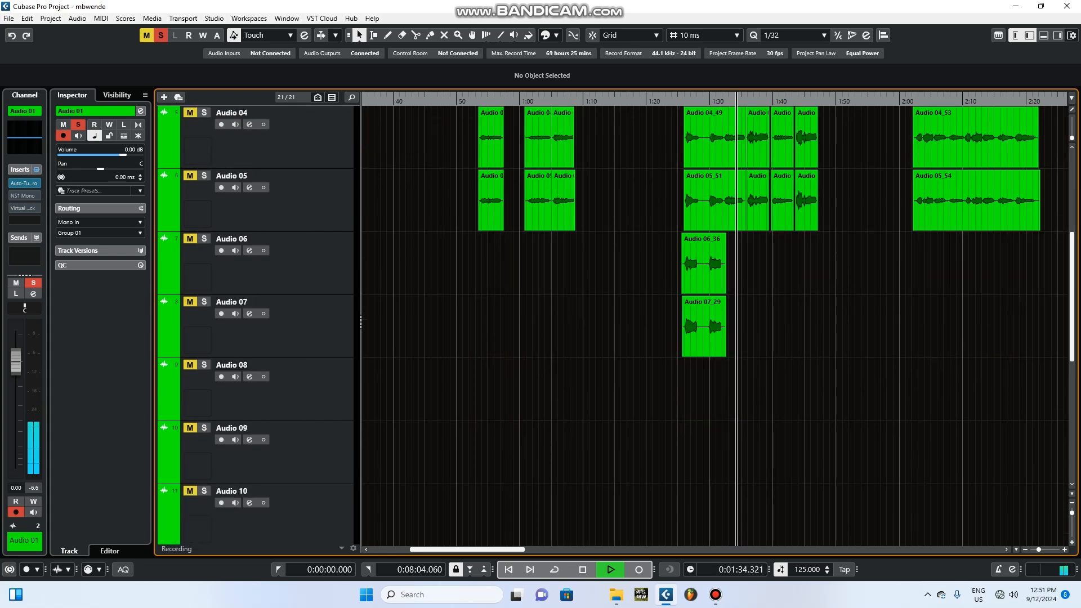
scroll(540, 321, down, 4)
click(228, 364)
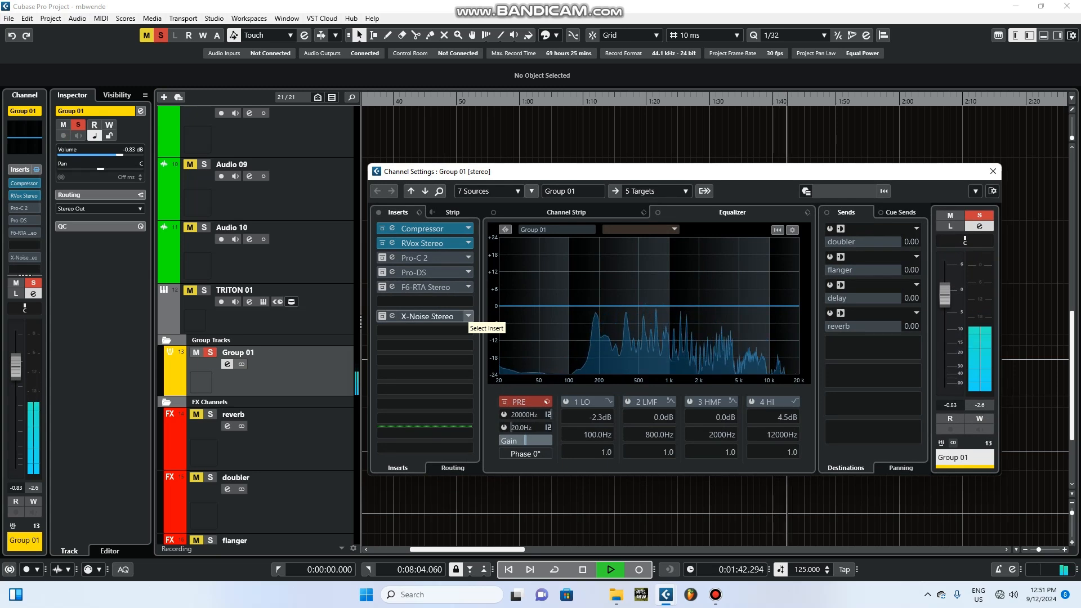
key(space)
click(428, 258)
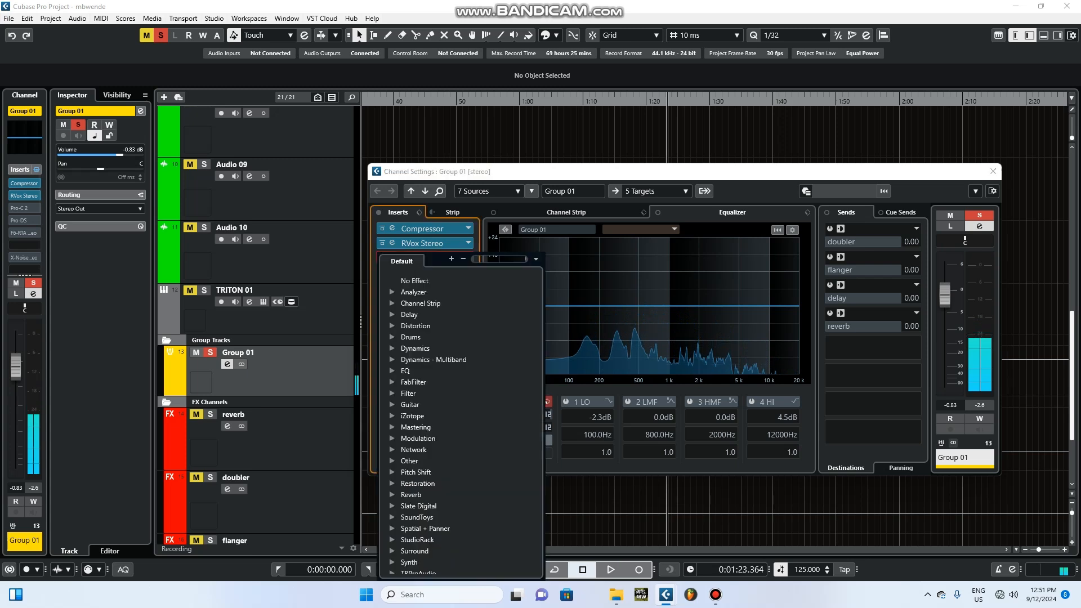
scroll(426, 423, up, 5)
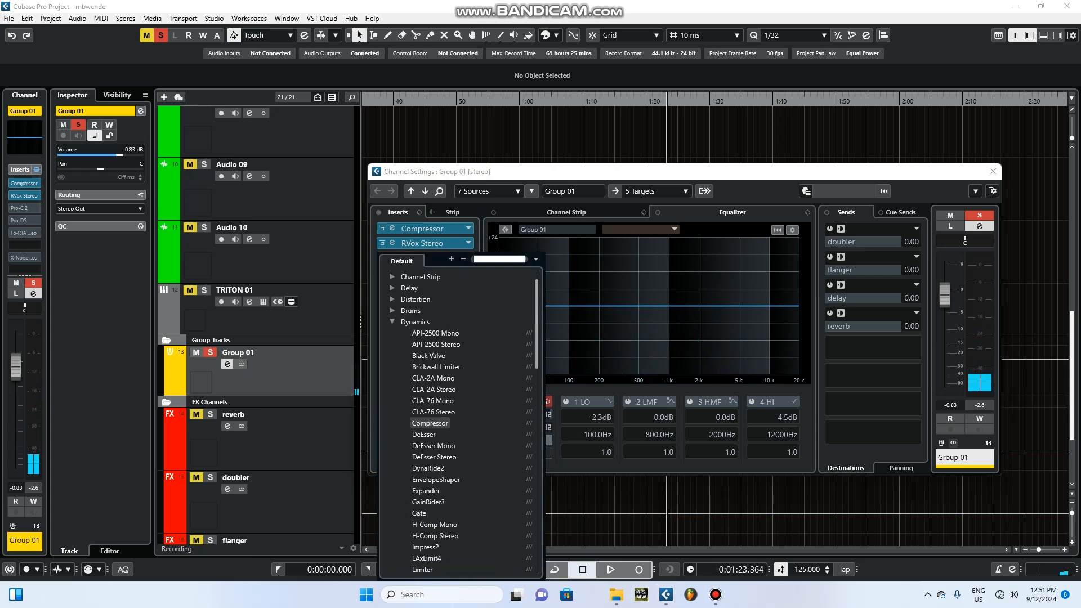
click(415, 348)
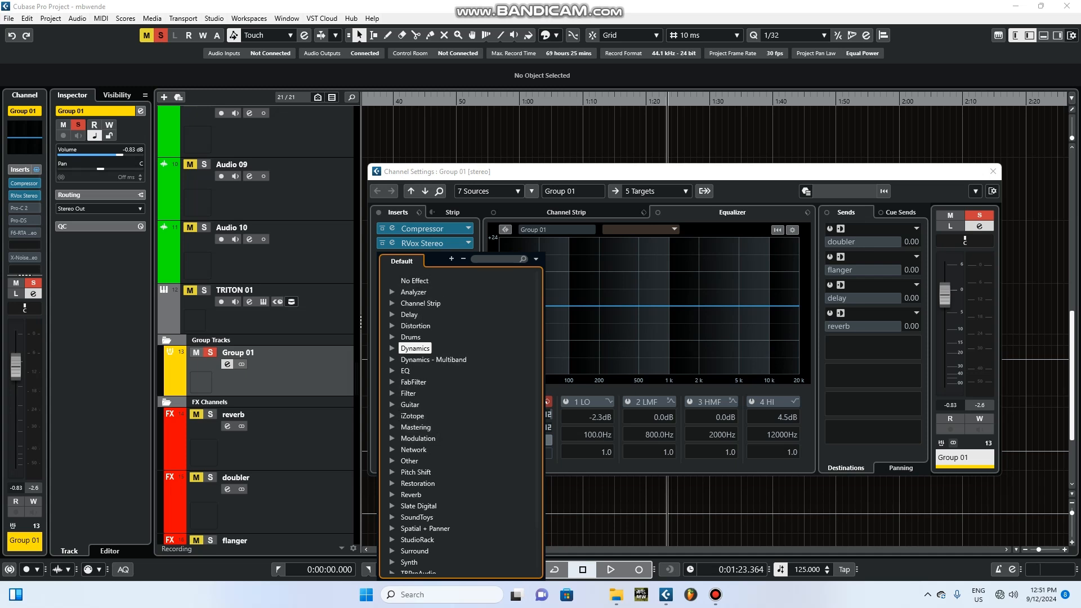
click(499, 259)
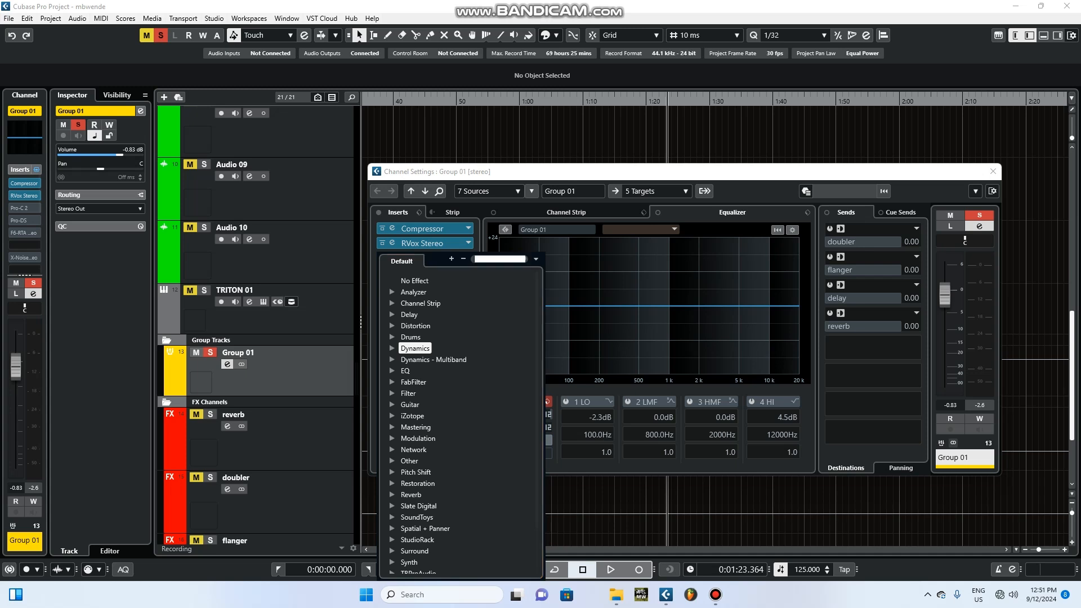
text(ss)
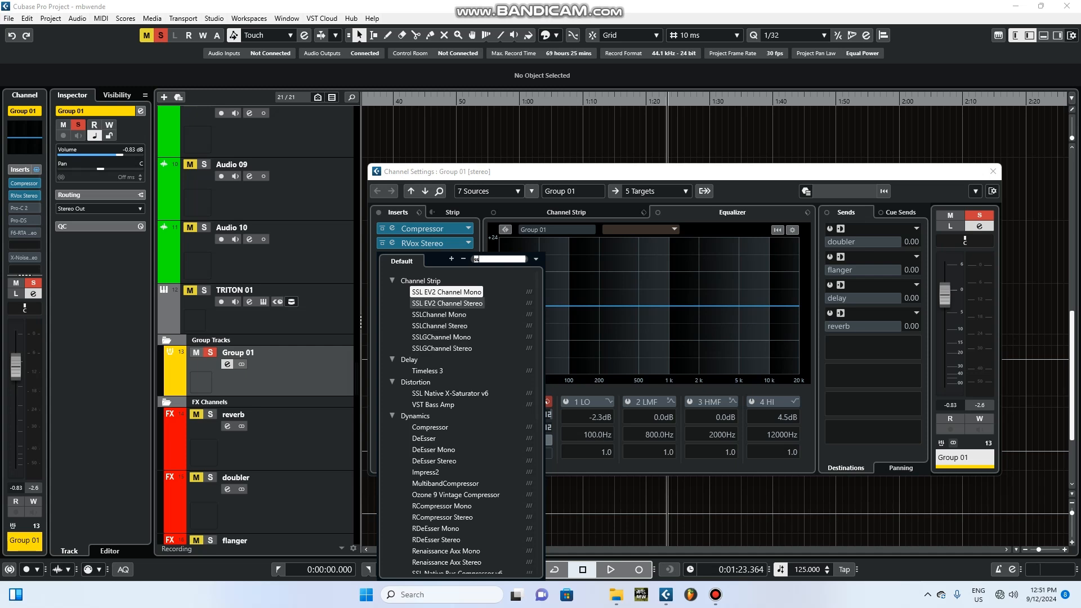
key(Escape)
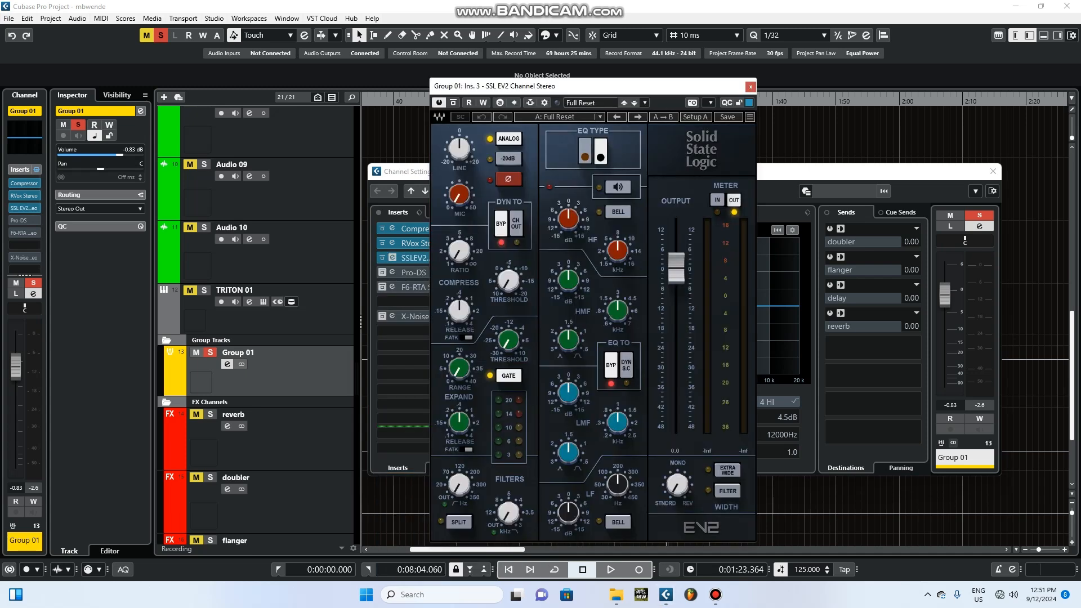
Raise the HF gain and HF frequency in Group 01's SSL EV2 Channel while the song plays
key(space)
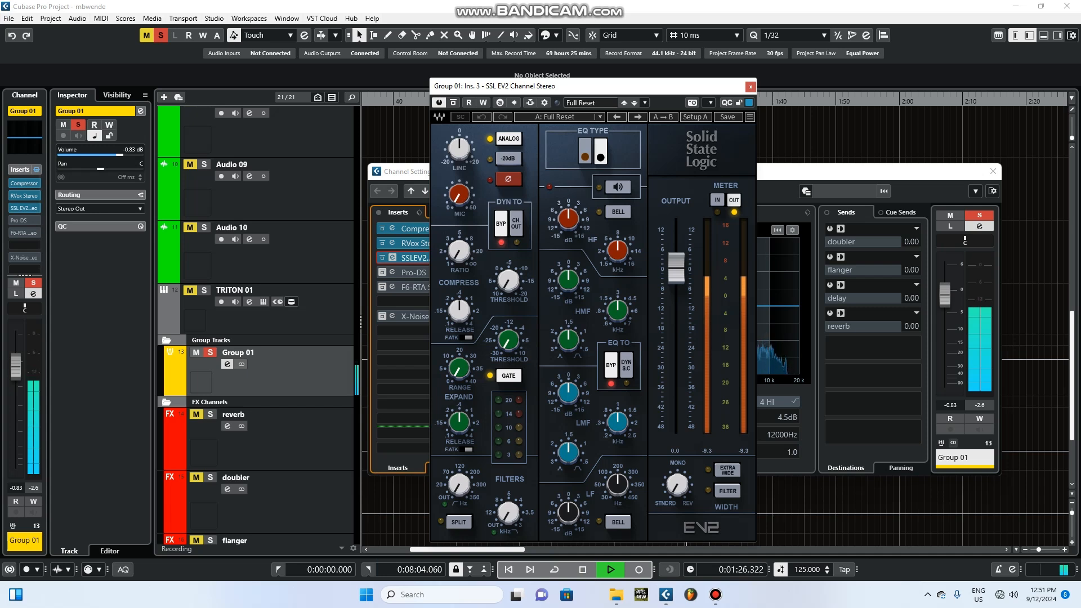
drag(568, 219, 568, 208)
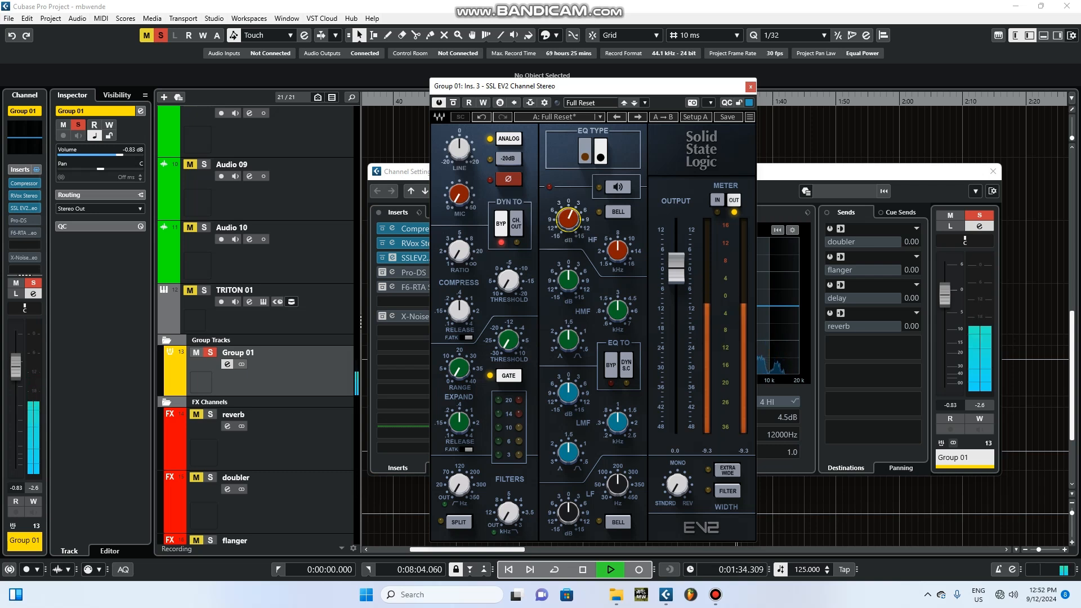
drag(618, 251, 618, 239)
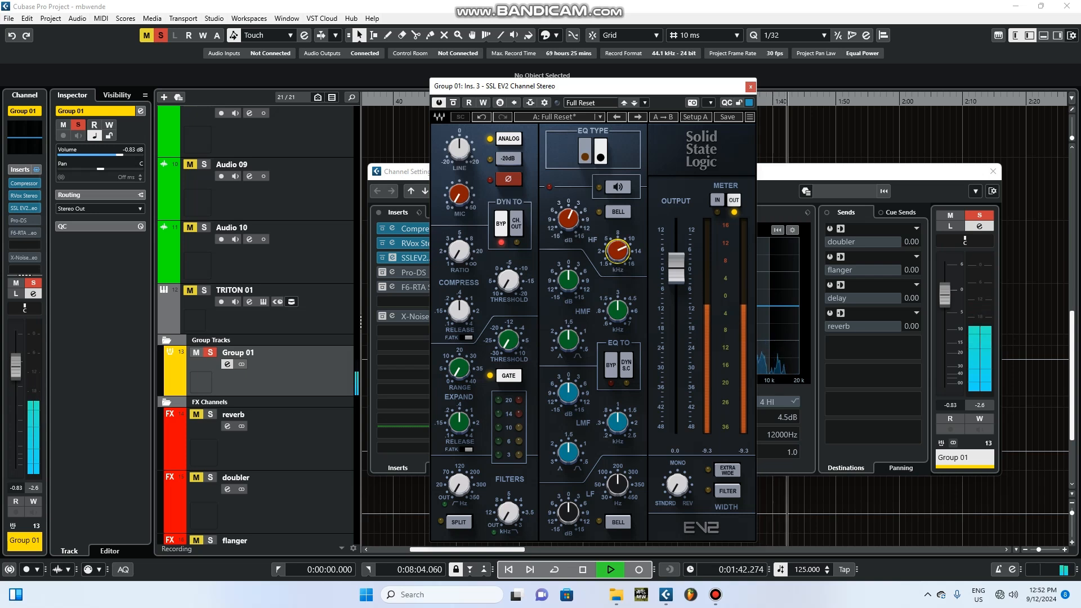
Restart playback, turn off SSL EV2's Analog option, compare the brown and black EQ types, keep black, and close the editor
key(space)
key(space)
click(509, 138)
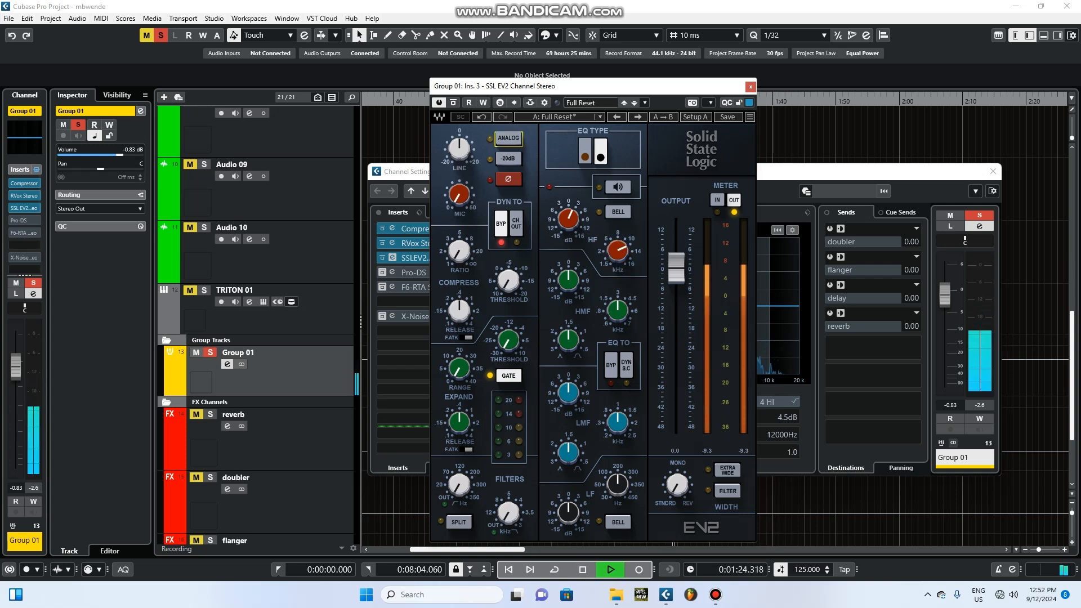
click(585, 152)
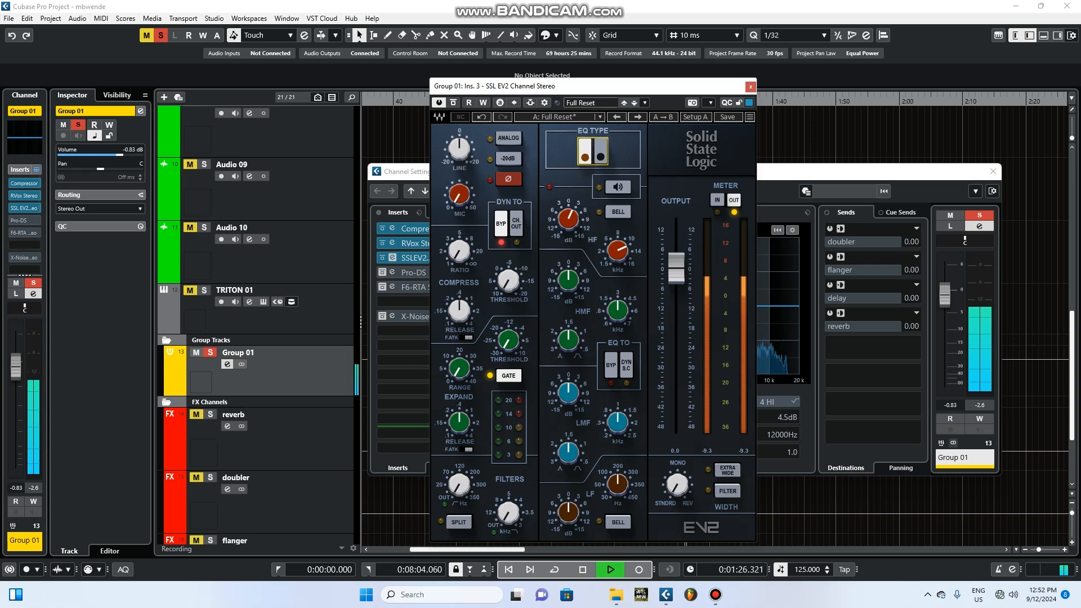
click(601, 152)
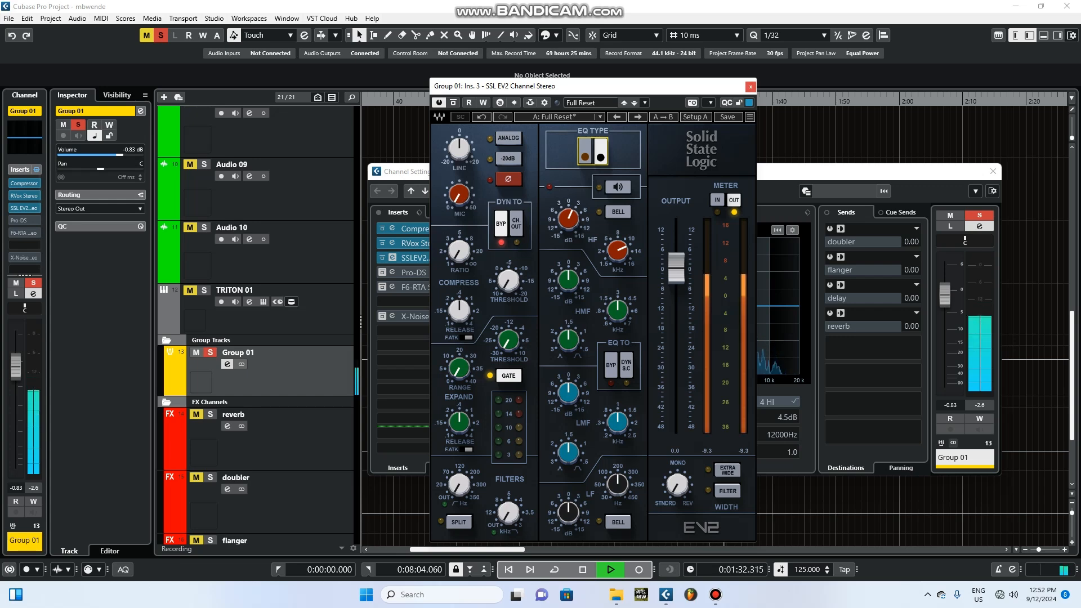
click(750, 87)
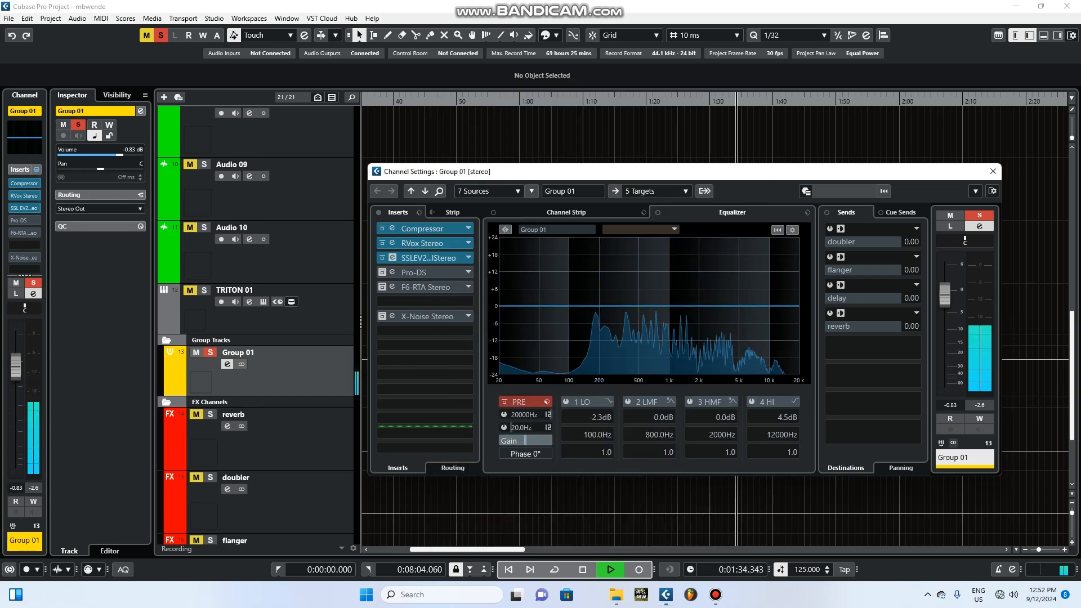
Stop playback, activate Group 01's Pro-DS insert, audition its Vocal De-essing in Music setting, and close its editor
key(space)
click(414, 272)
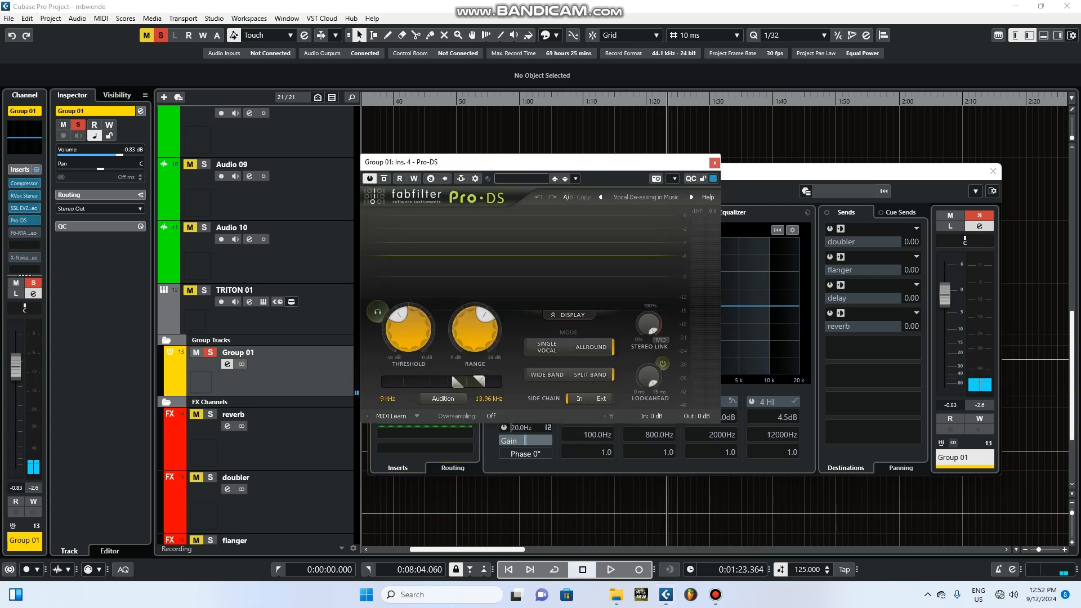
drag(565, 167, 688, 182)
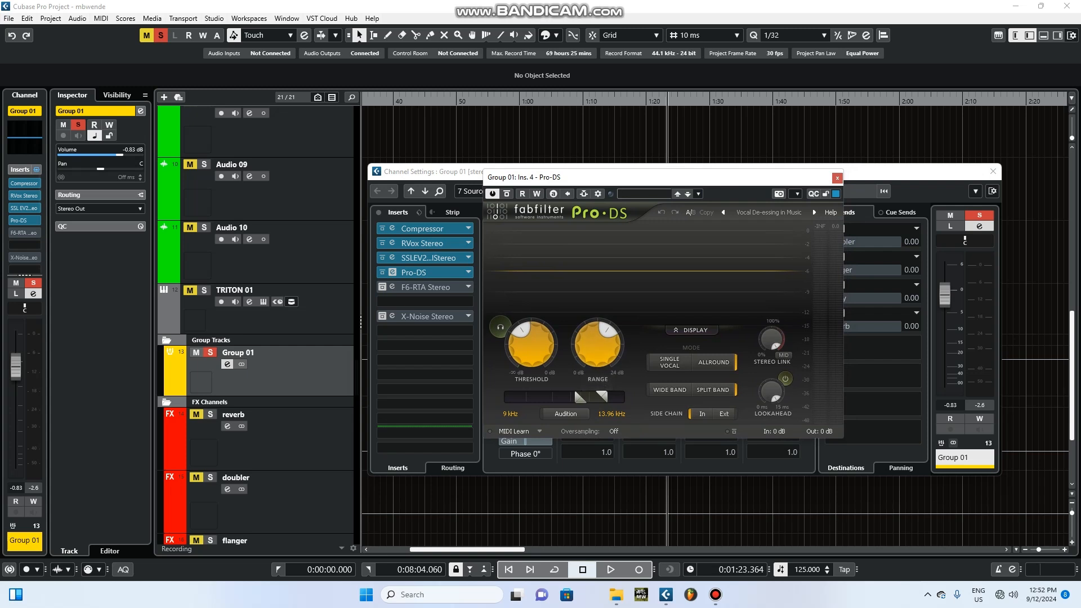
mouse_move(598, 345)
key(space)
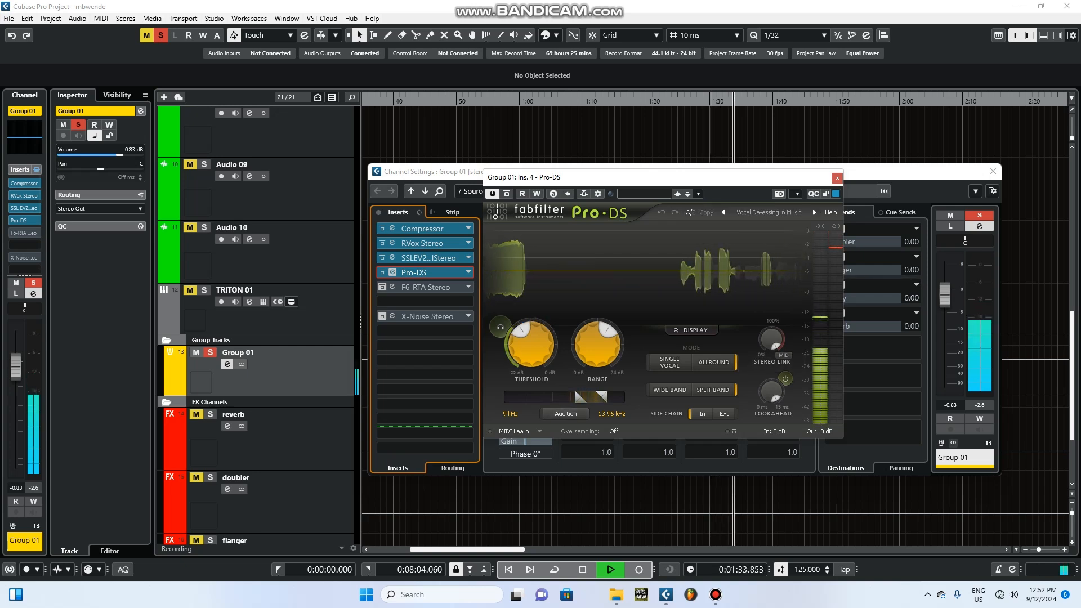
click(837, 178)
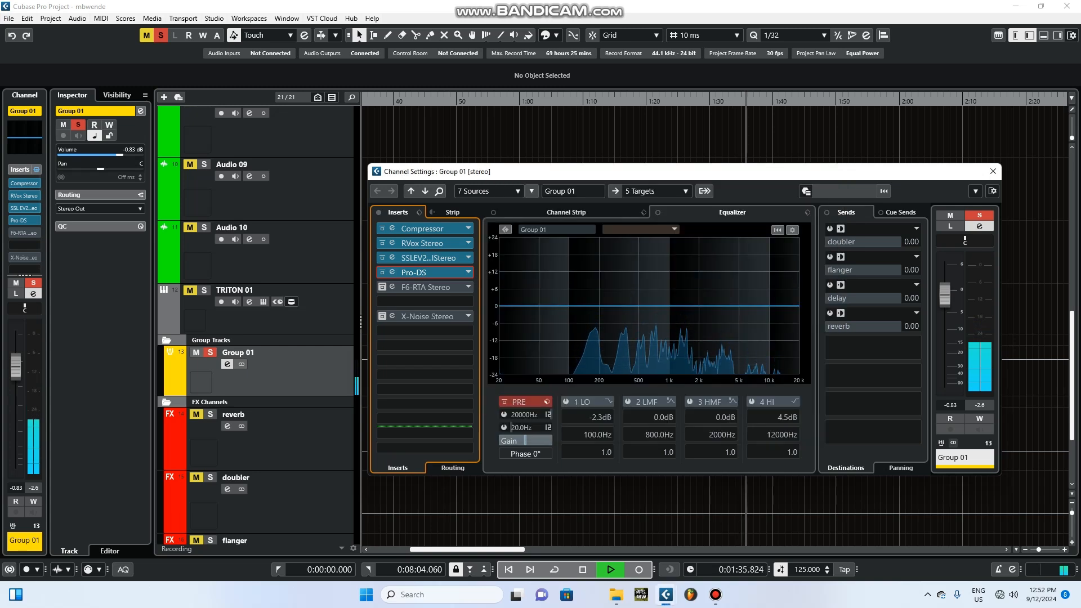
key(space)
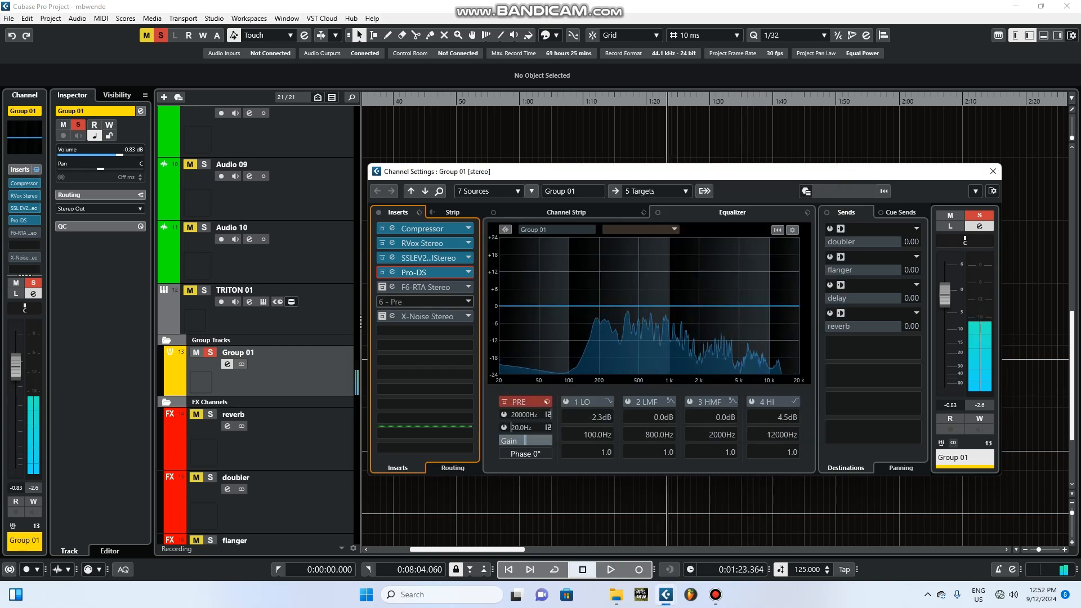
Activate Group 01's F6-RTA Stereo insert, open its editor, and audition the Vocal Cleaner preset while watching the spectrum
click(382, 287)
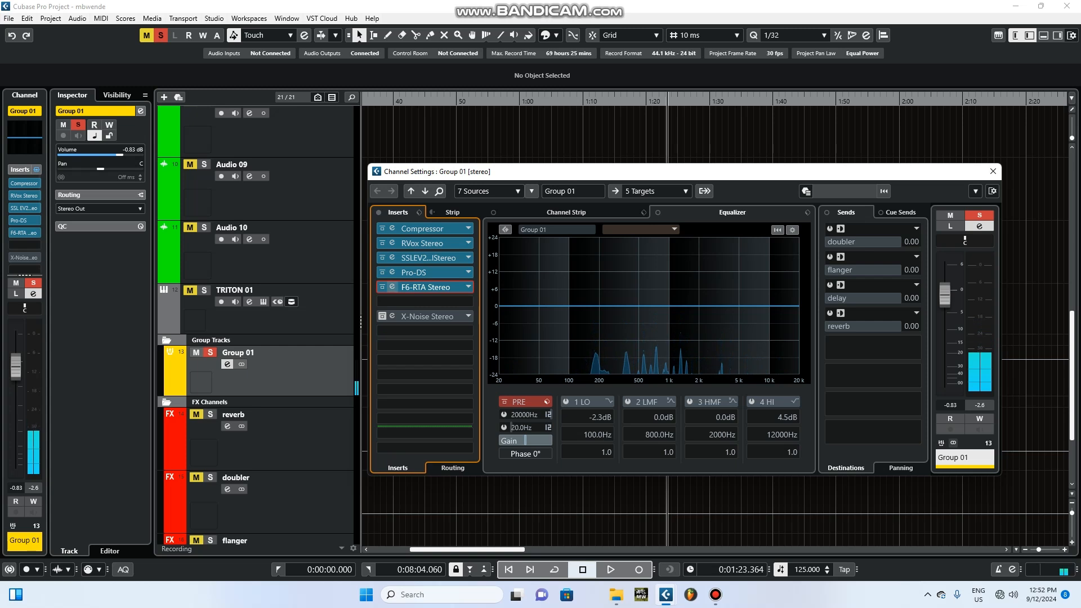
click(392, 287)
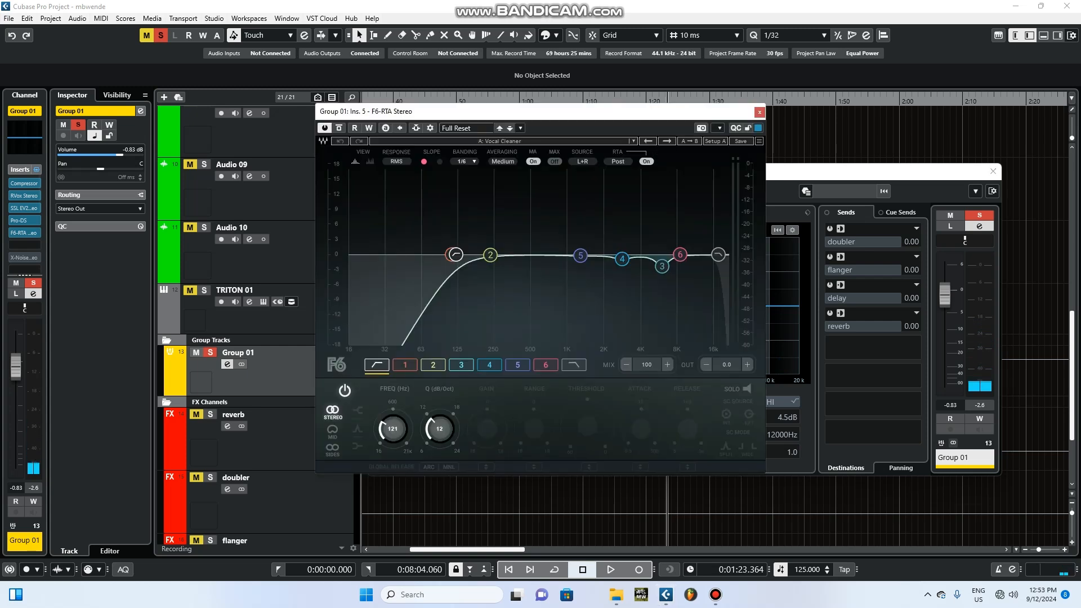
drag(366, 111, 500, 115)
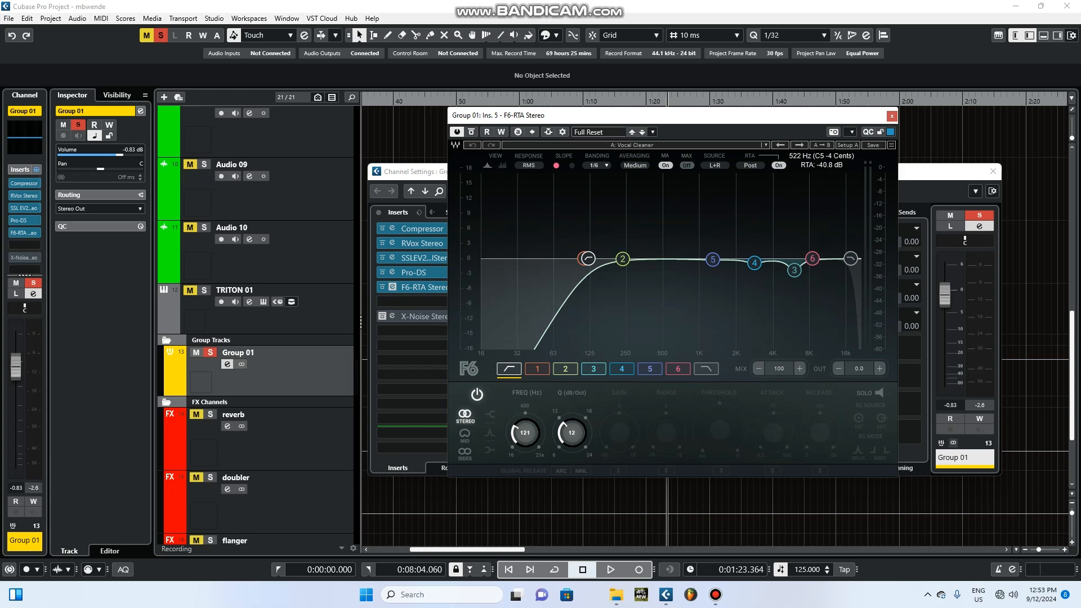
mouse_move(724, 118)
mouse_down()
mouse_move(744, 116)
mouse_move(729, 137)
mouse_up()
key(space)
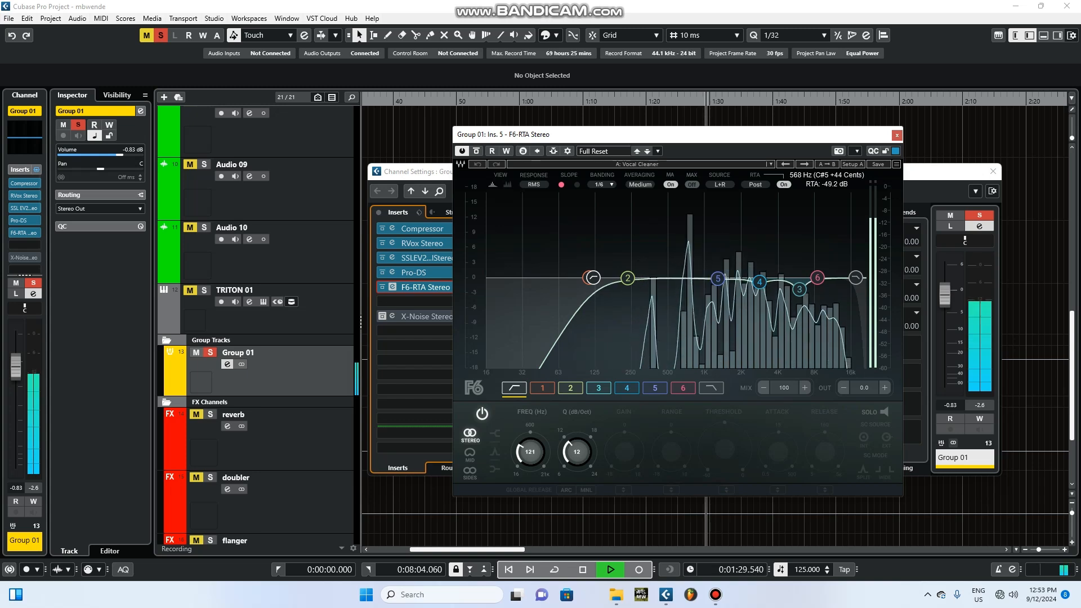
key(space)
Set F6 band 5's frequency to 588 Hz during playback
click(655, 388)
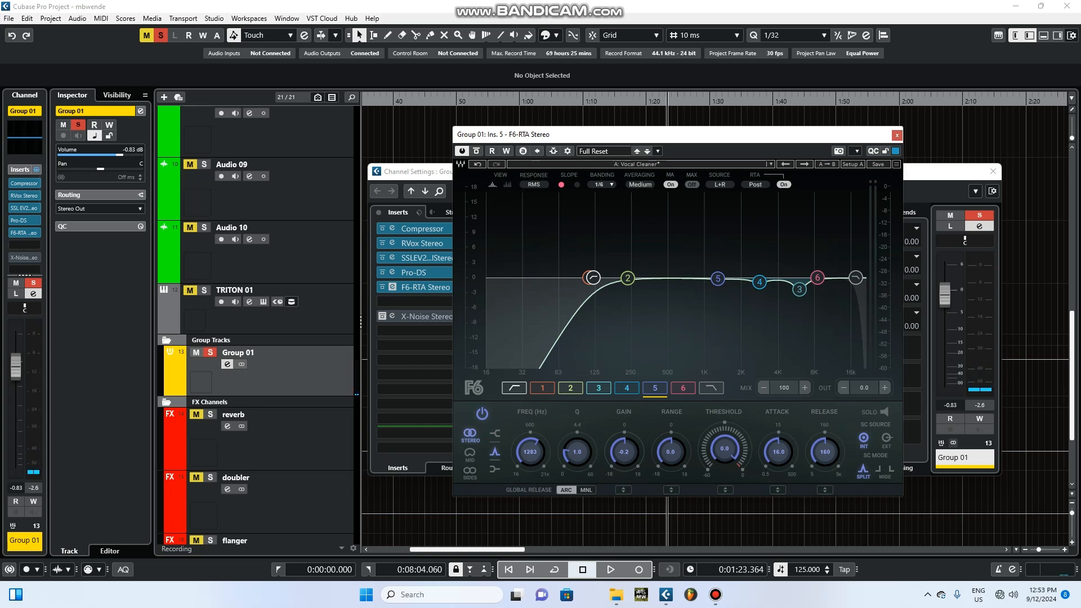
key(space)
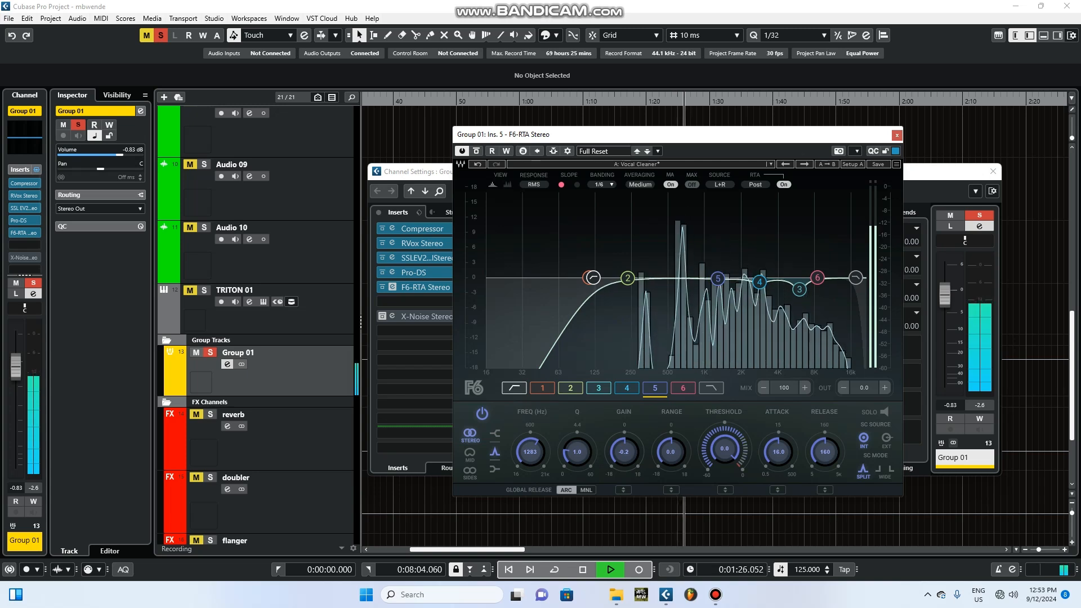
drag(530, 452, 530, 473)
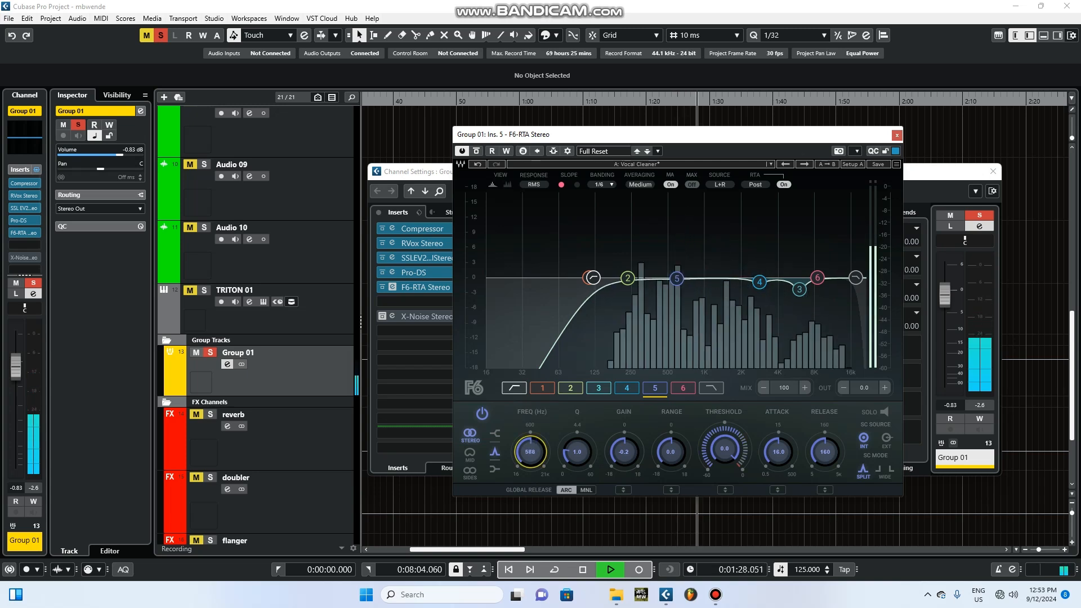
key(space)
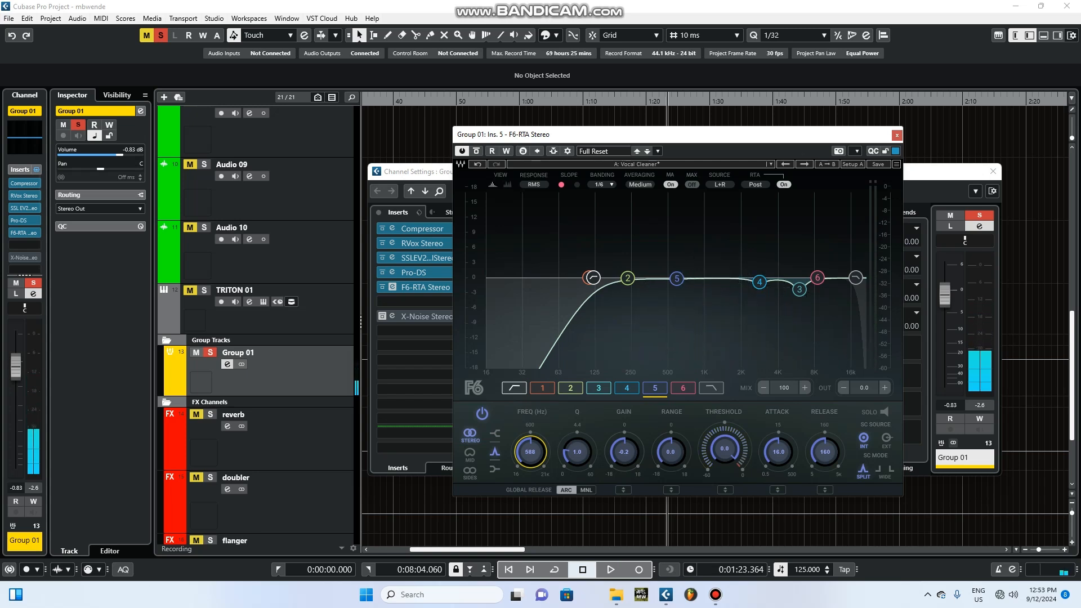
Set F6 band 5's threshold to -11.3 and range to -3.8, and check the result with playback
key(space)
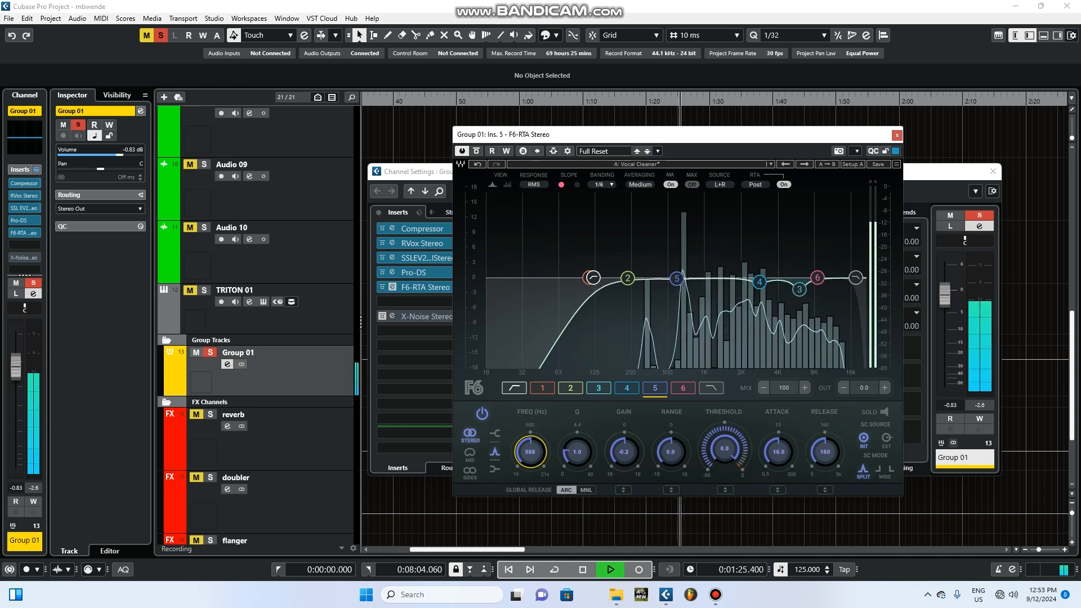
drag(725, 449, 725, 468)
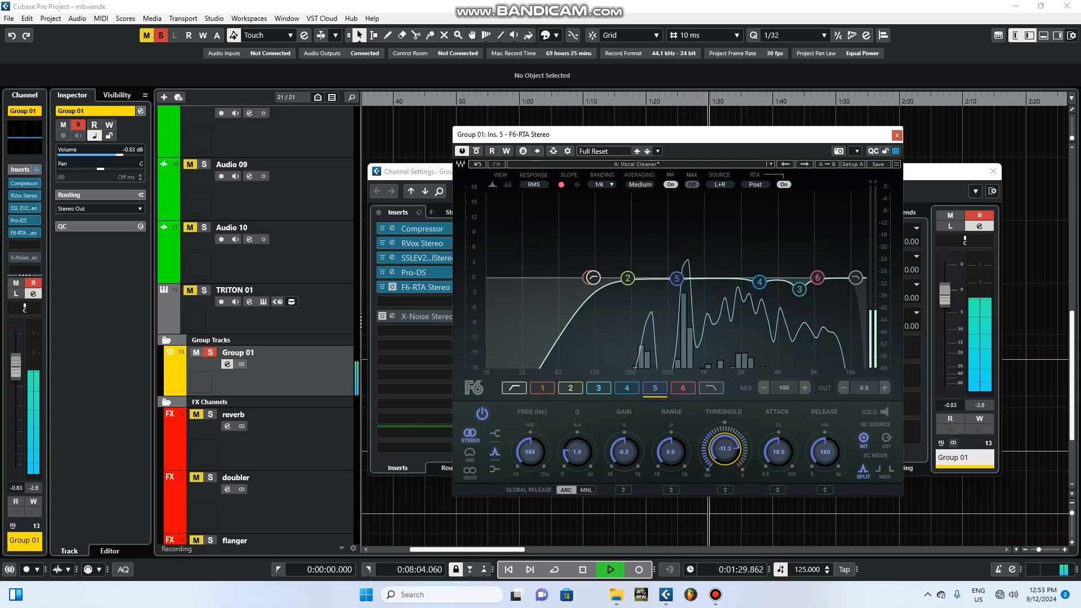
key(space)
drag(671, 452, 671, 454)
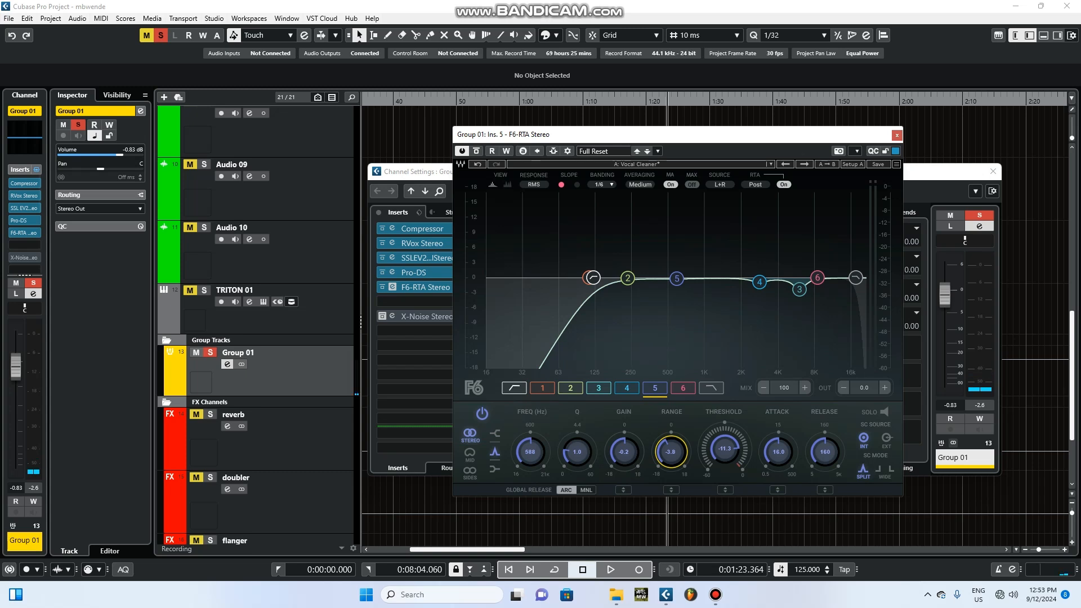
key(space)
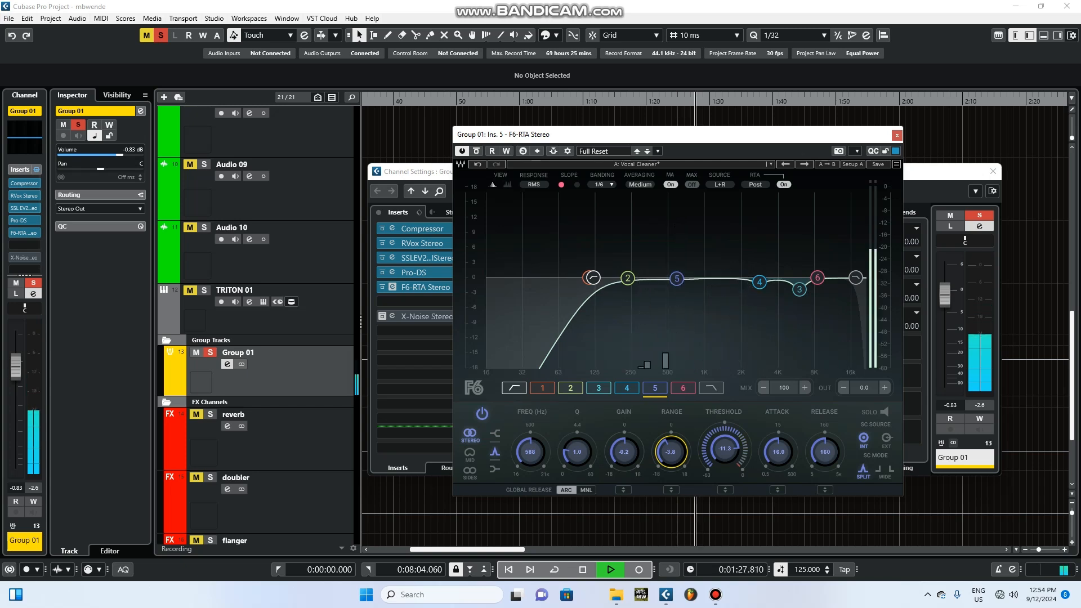
key(space)
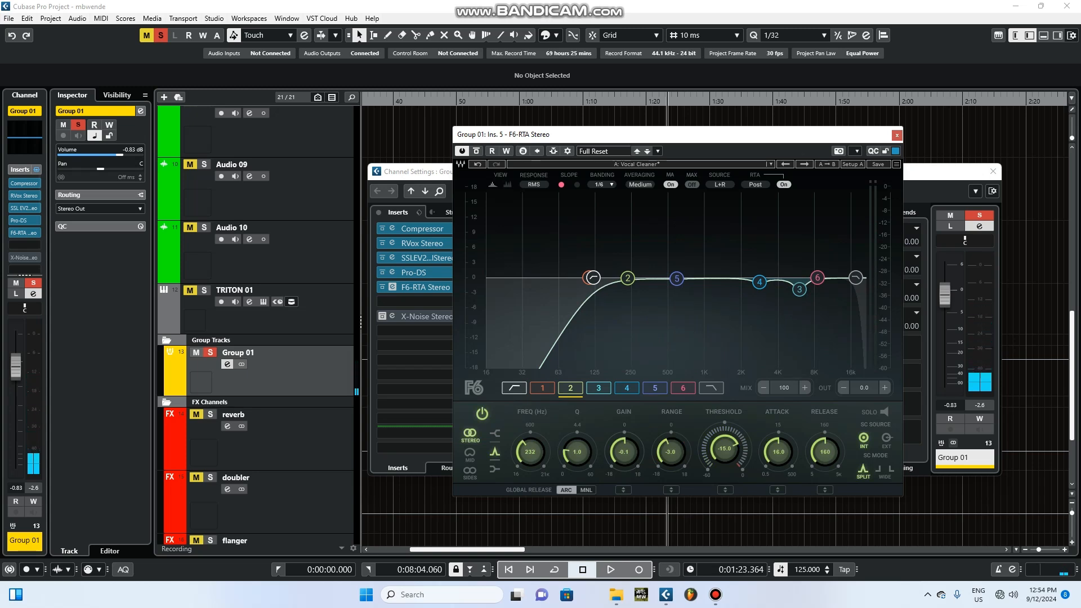
Set F6 band 2's frequency to 301 Hz and its range to -4.4, auditioning the vocal before and after
key(space)
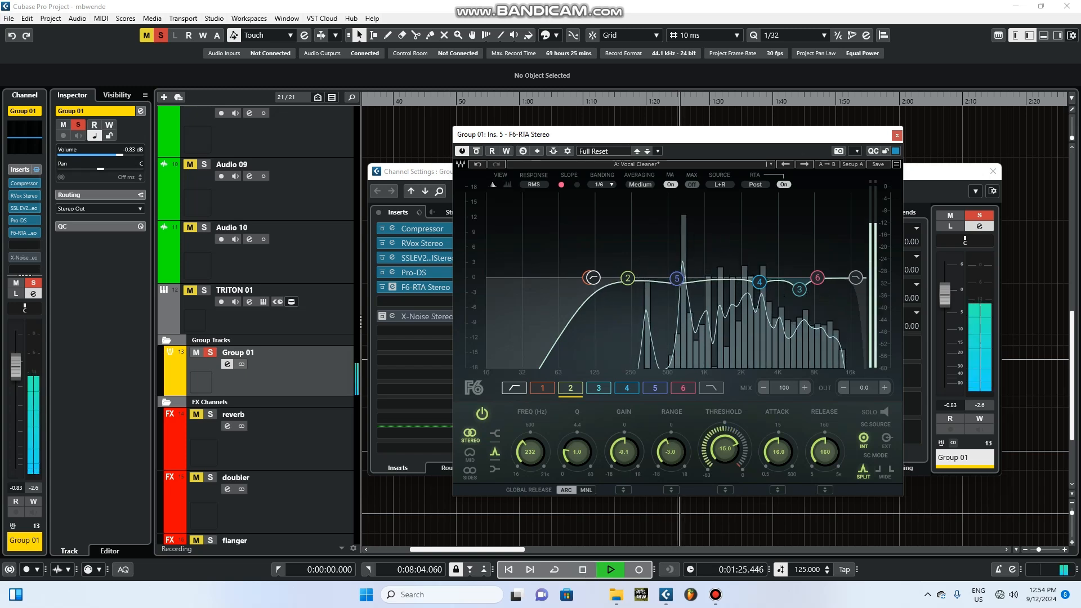
key(space)
drag(530, 452, 530, 447)
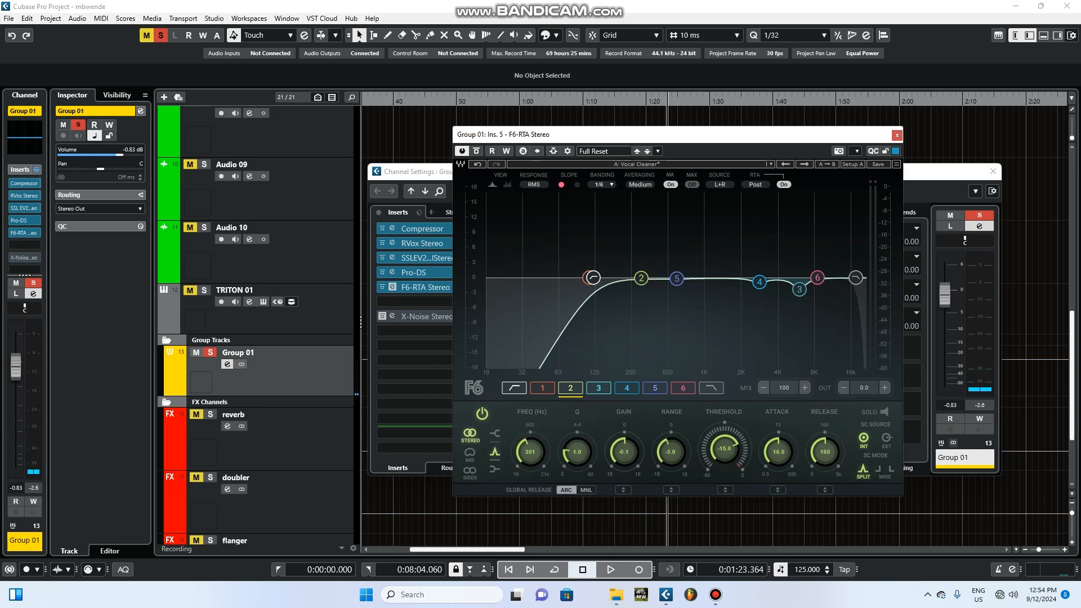
key(space)
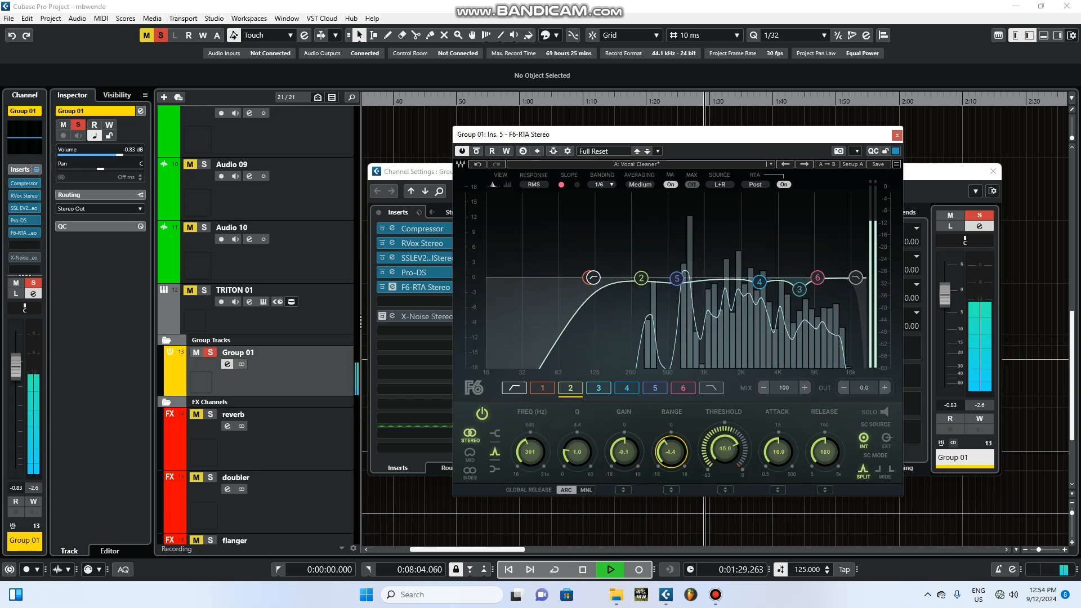
key(space)
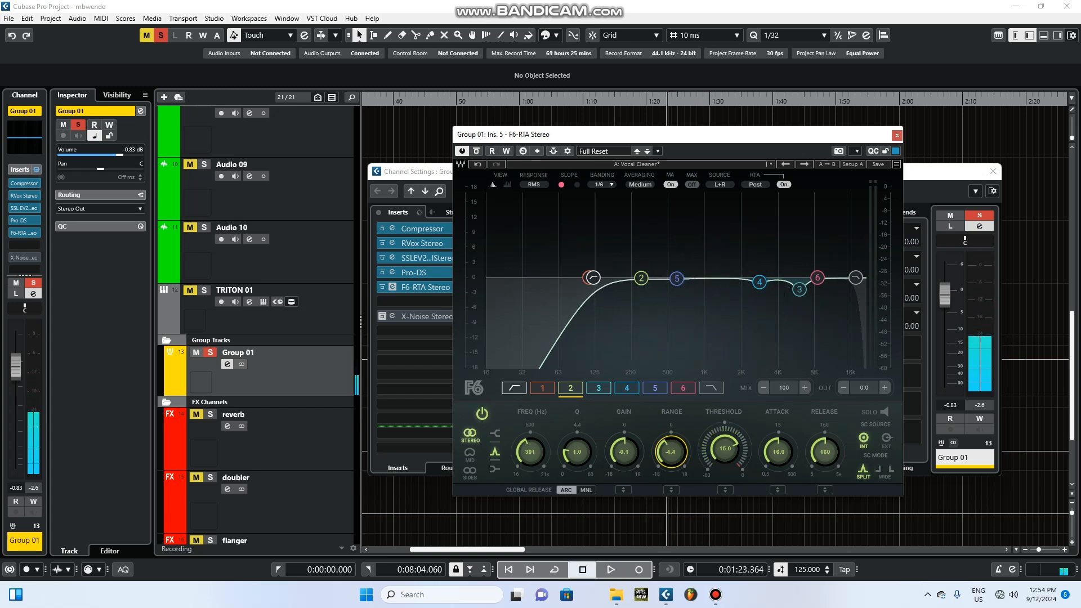
Set F6 band 4's frequency to 2169 Hz, range to -4.7 and threshold to -17.8, and close the editor
click(627, 388)
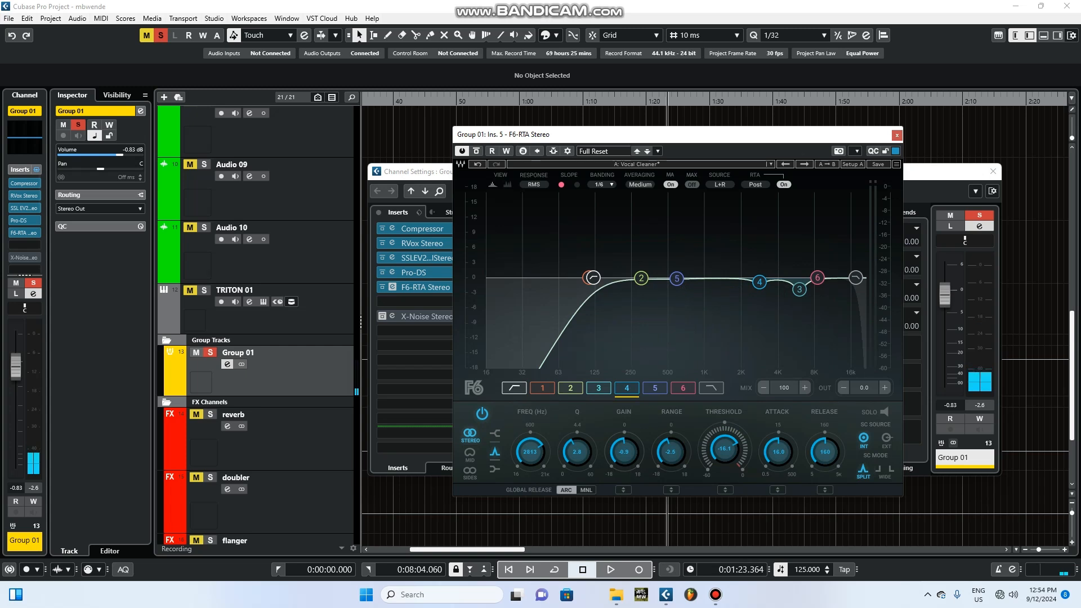
drag(531, 452, 530, 456)
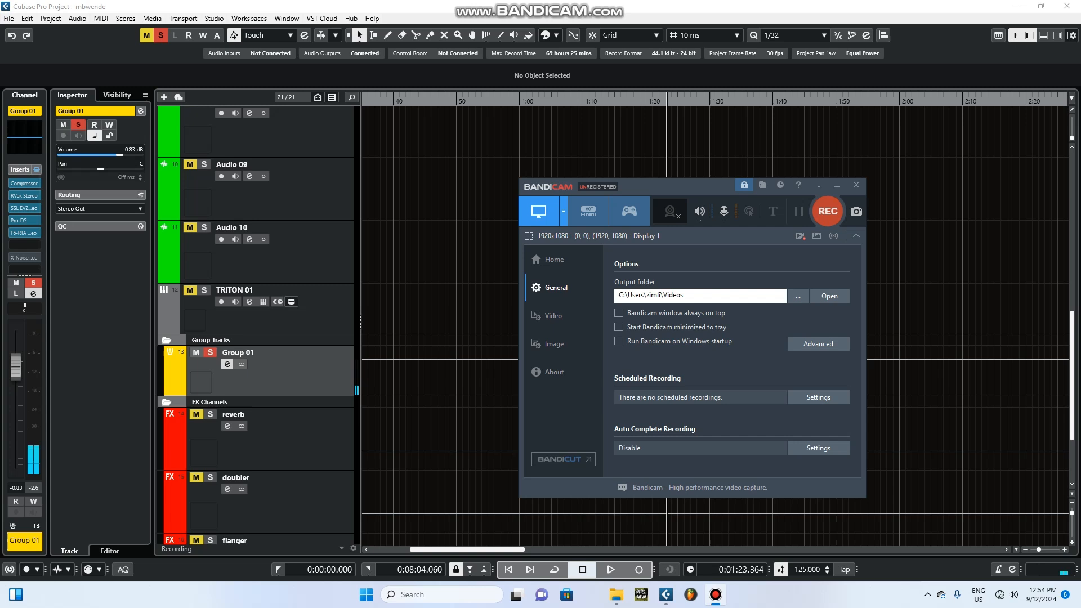
key(F12)
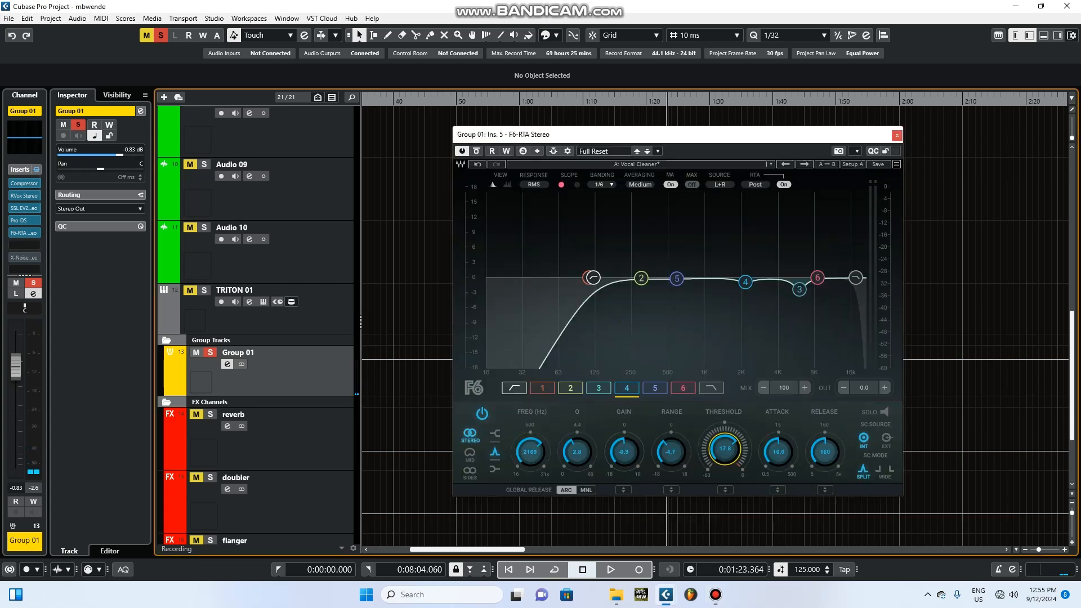
click(897, 136)
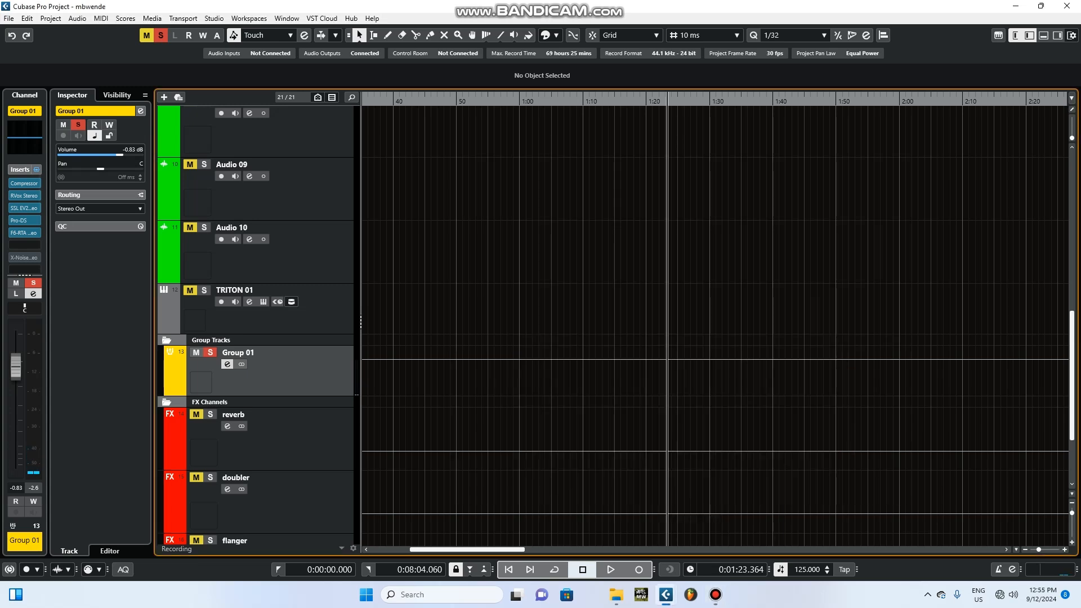
Review Group 01's insert chain in its channel settings, close the window, and return to the first audio tracks
click(227, 364)
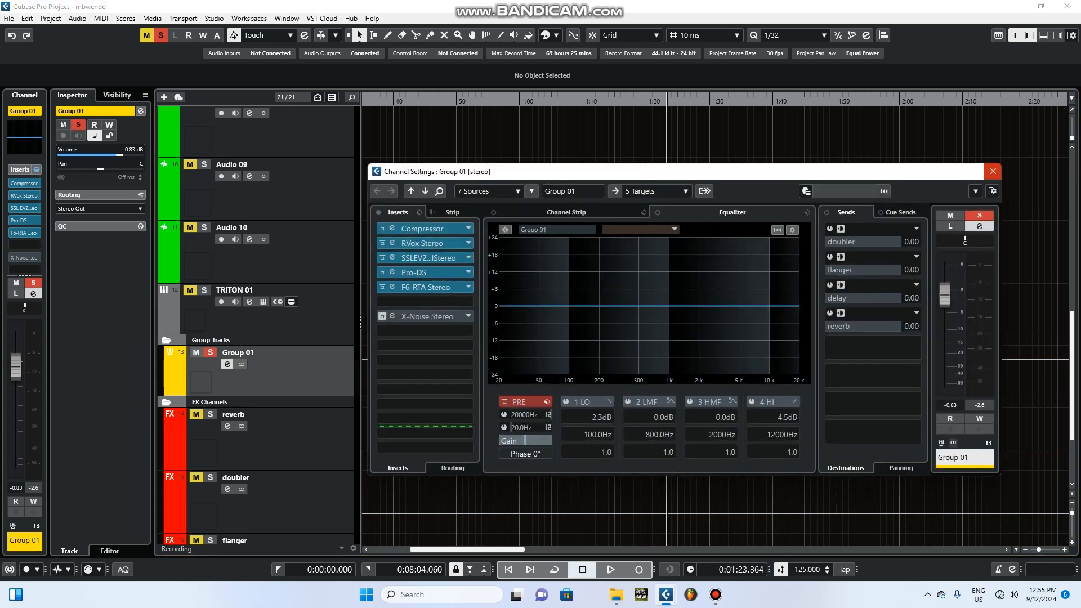
click(993, 171)
scroll(718, 327, up, 3)
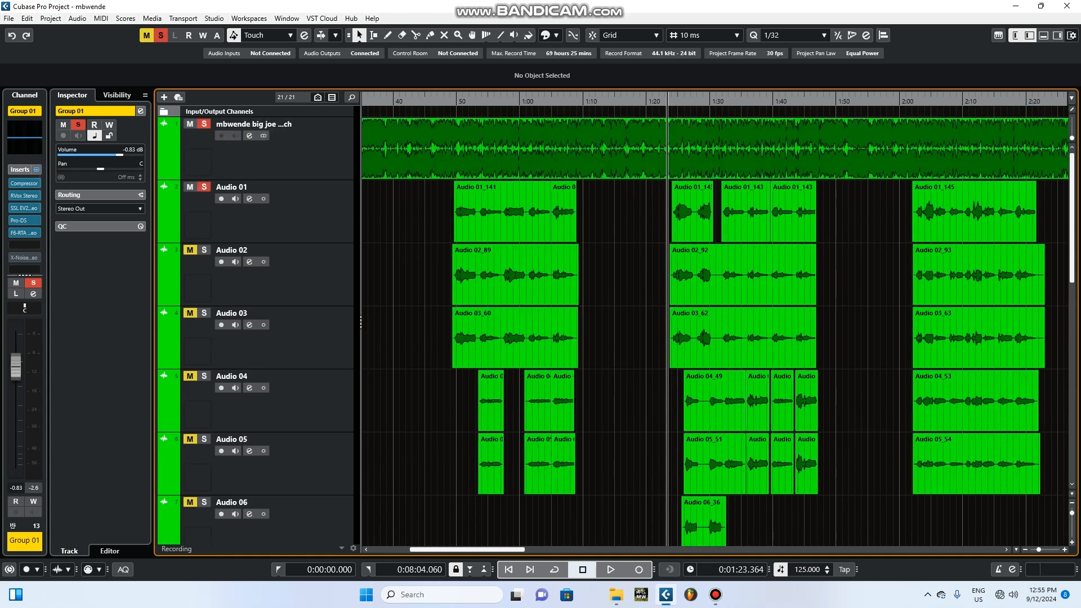
Enable the NS1 Mono insert on Audio 01, take the backing track out of solo, and audition the vocal
click(249, 198)
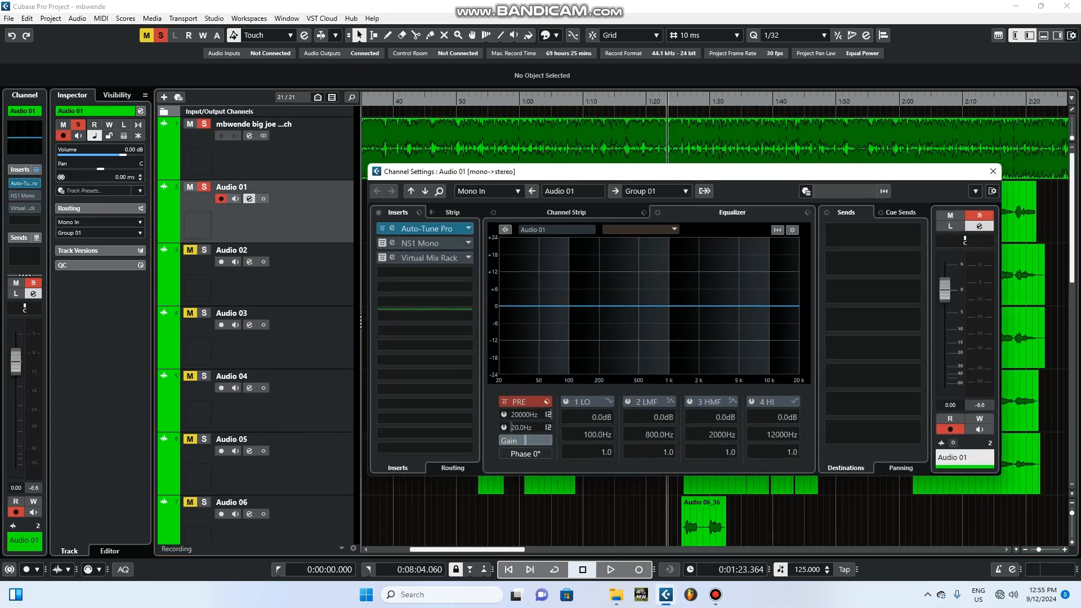
click(383, 243)
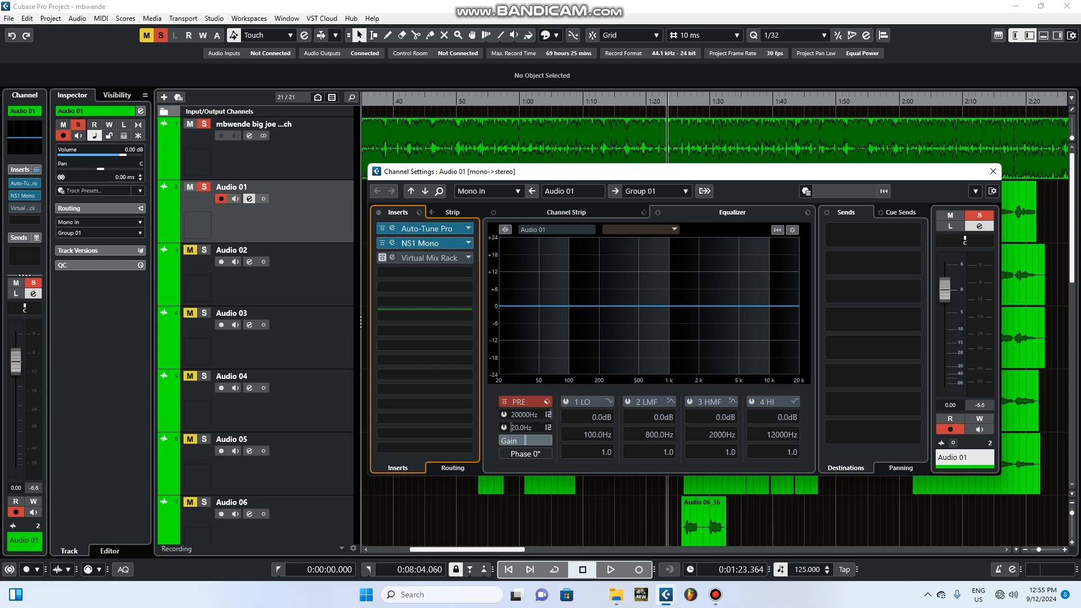
click(204, 124)
key(space)
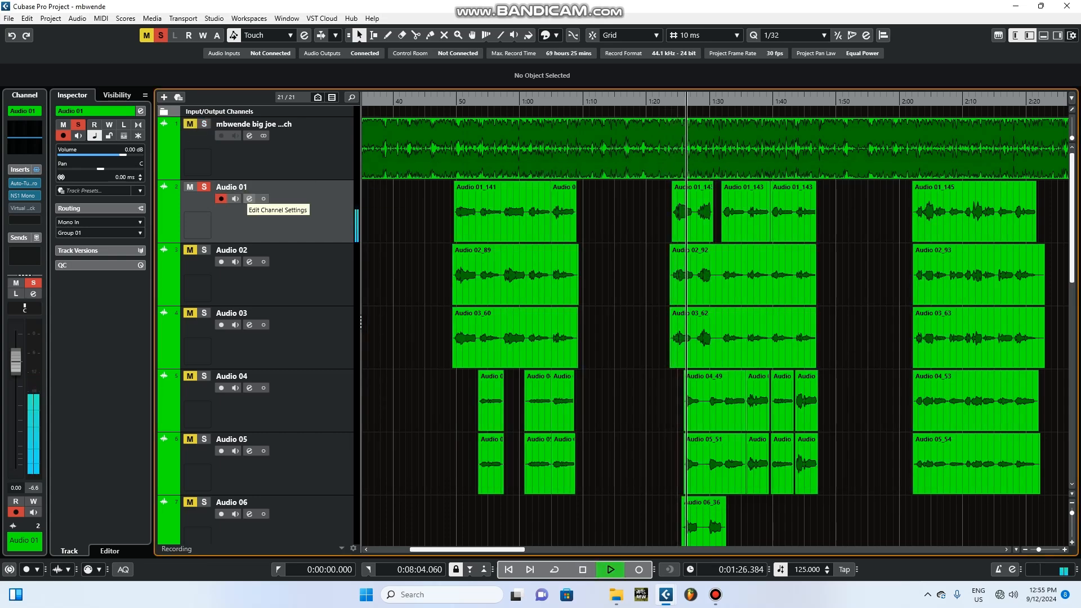
click(249, 199)
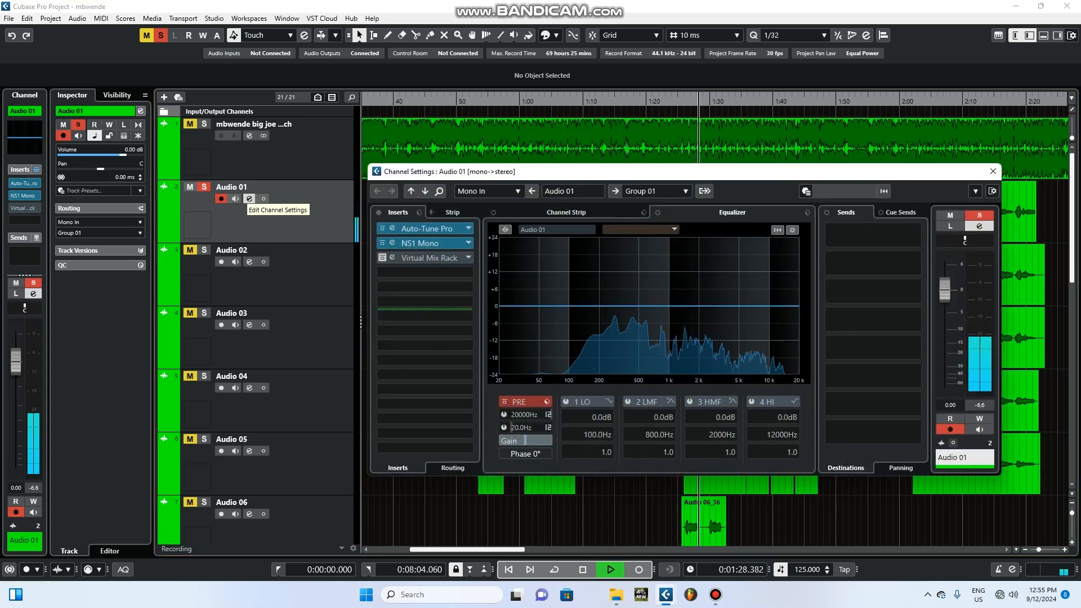
key(space)
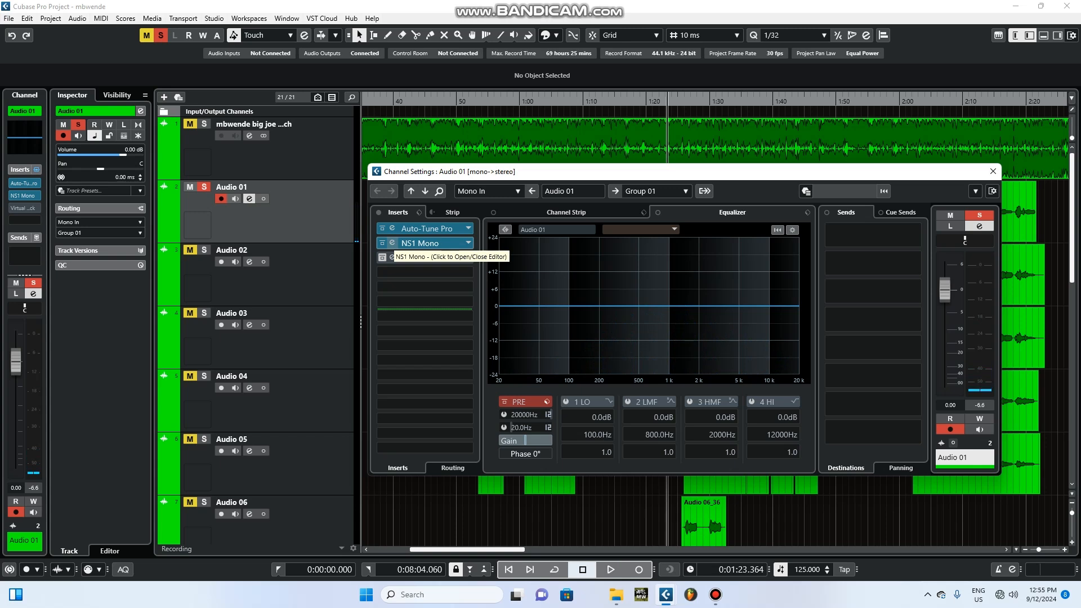
Open the NS1 Mono editor on Audio 01 and check its noise suppression during playback
click(420, 243)
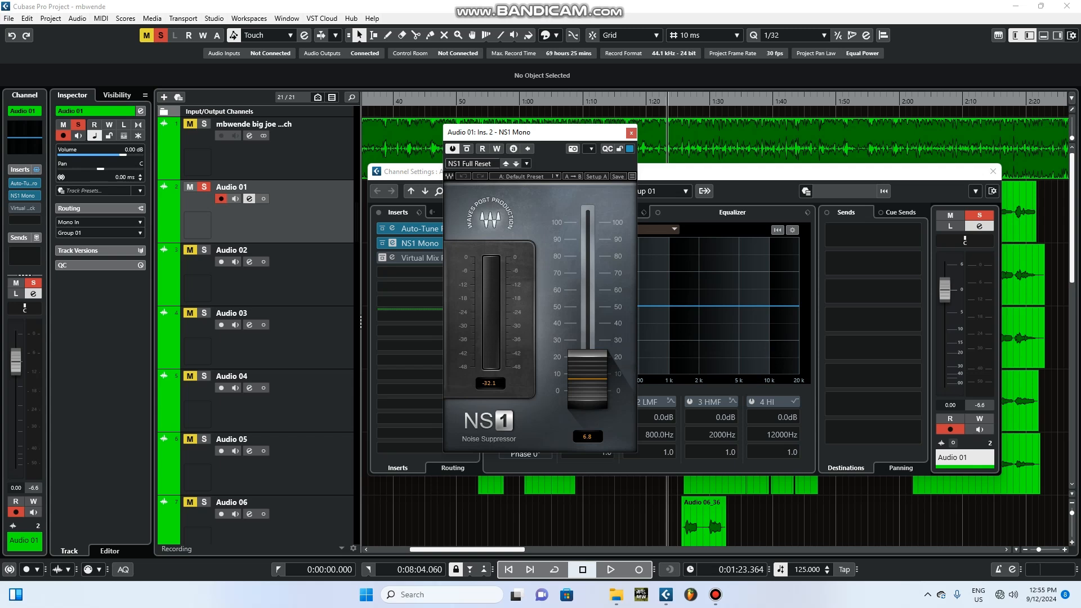
drag(588, 132, 655, 134)
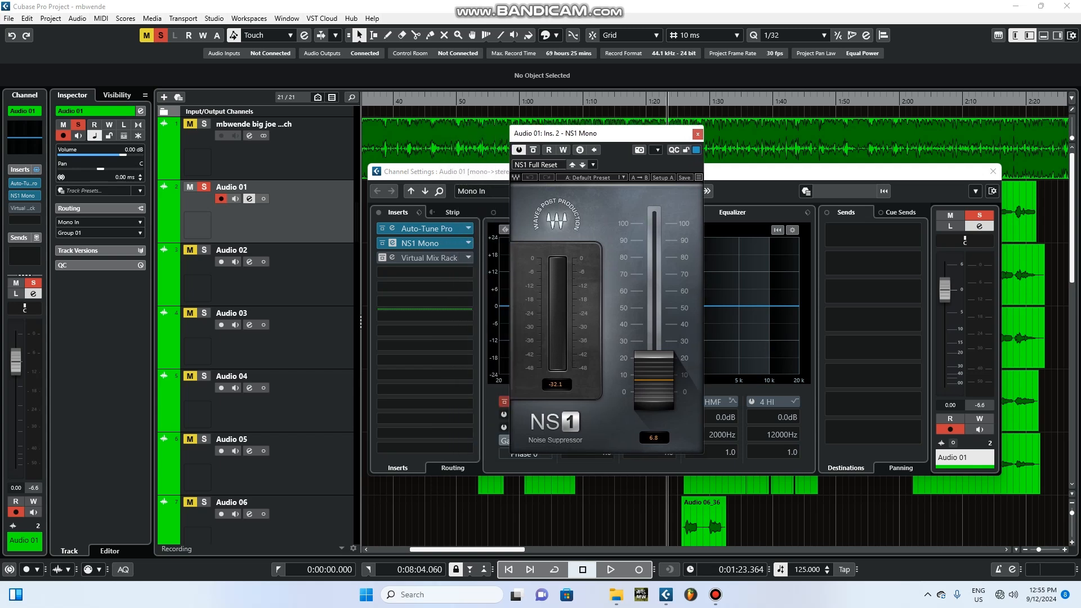
key(space)
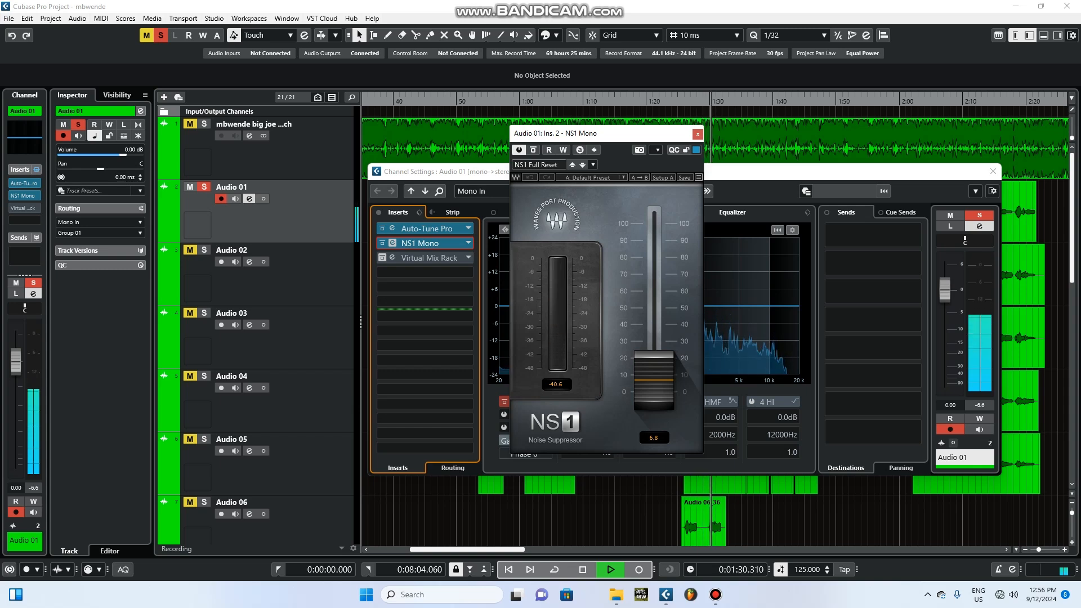
key(space)
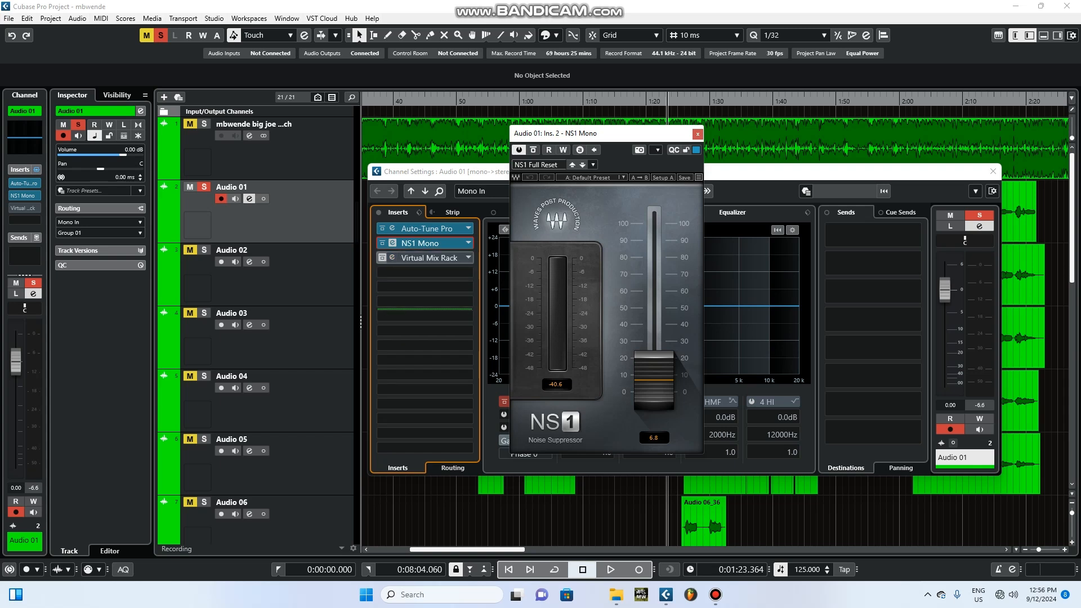
Enable Virtual Mix Rack on Audio 01, adjust the FG-S HF gain, audition the vocal, and close the plug-in editors
click(382, 258)
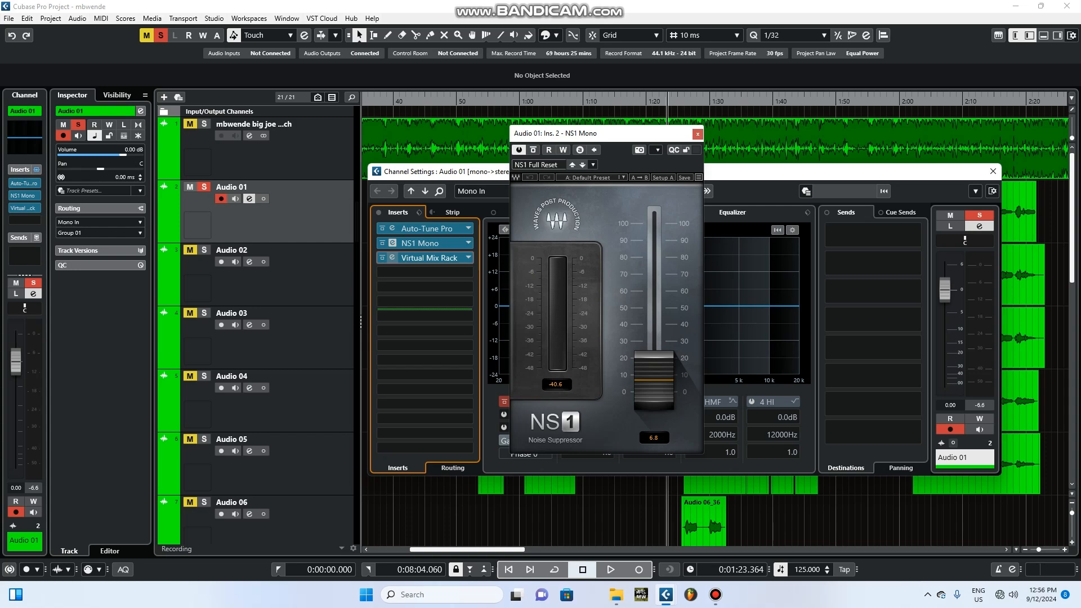
click(392, 258)
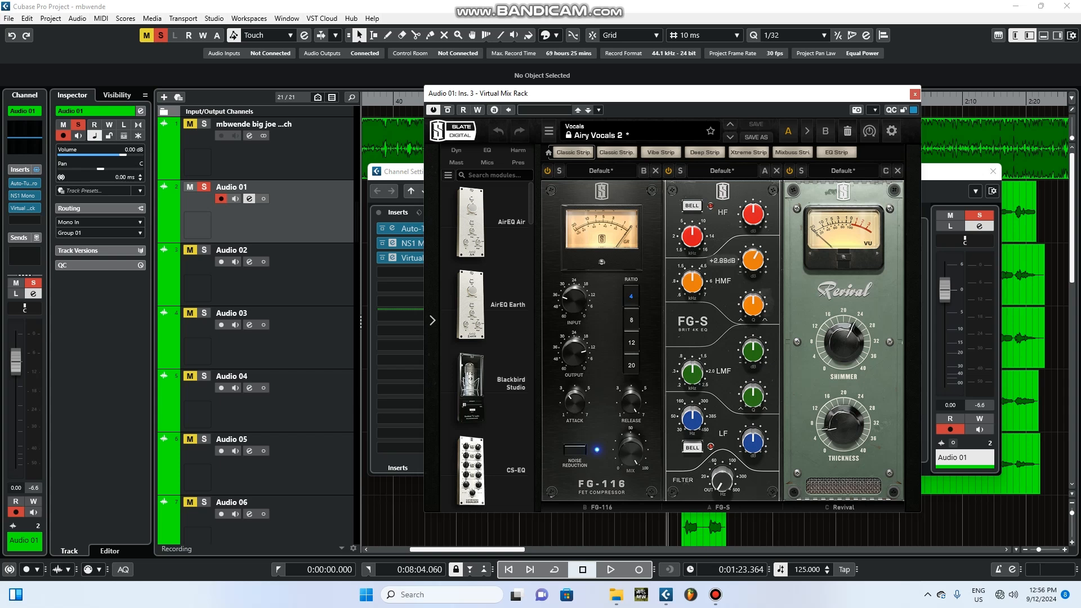
drag(754, 215, 754, 200)
mouse_move(754, 260)
key(space)
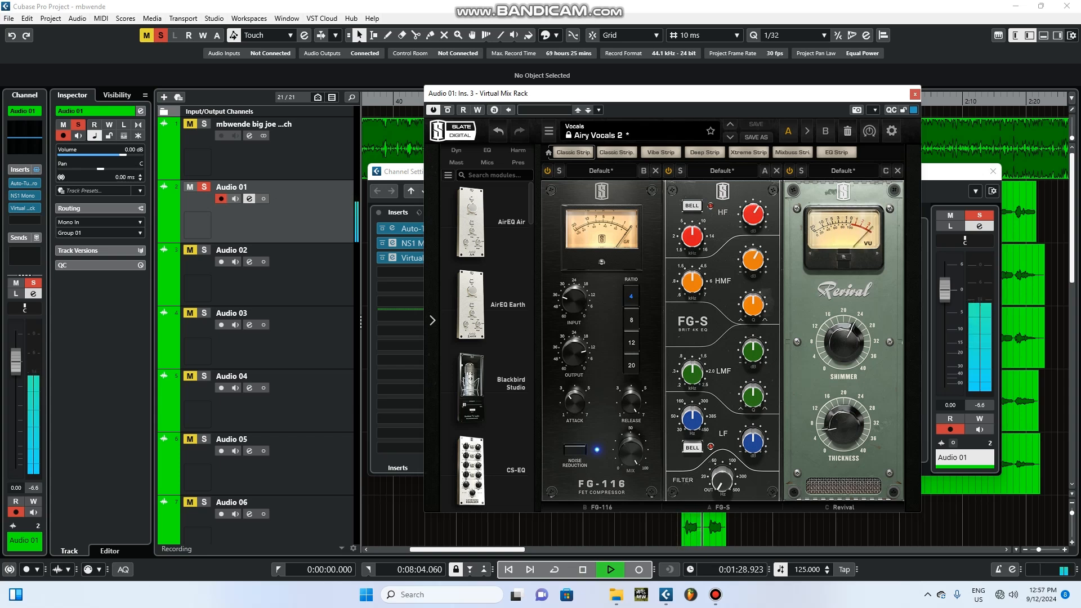
key(space)
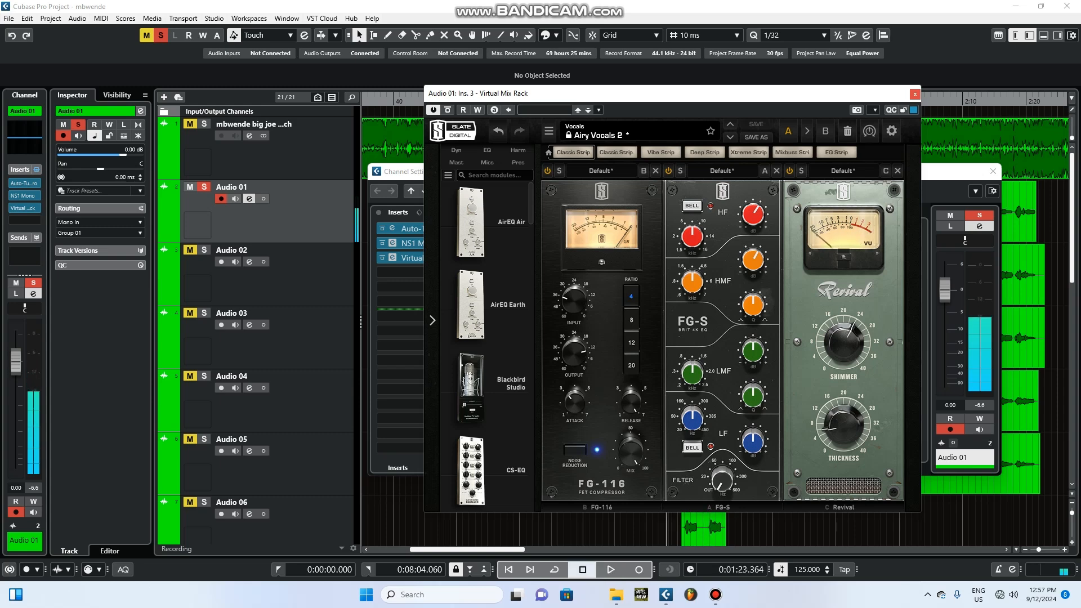
click(915, 94)
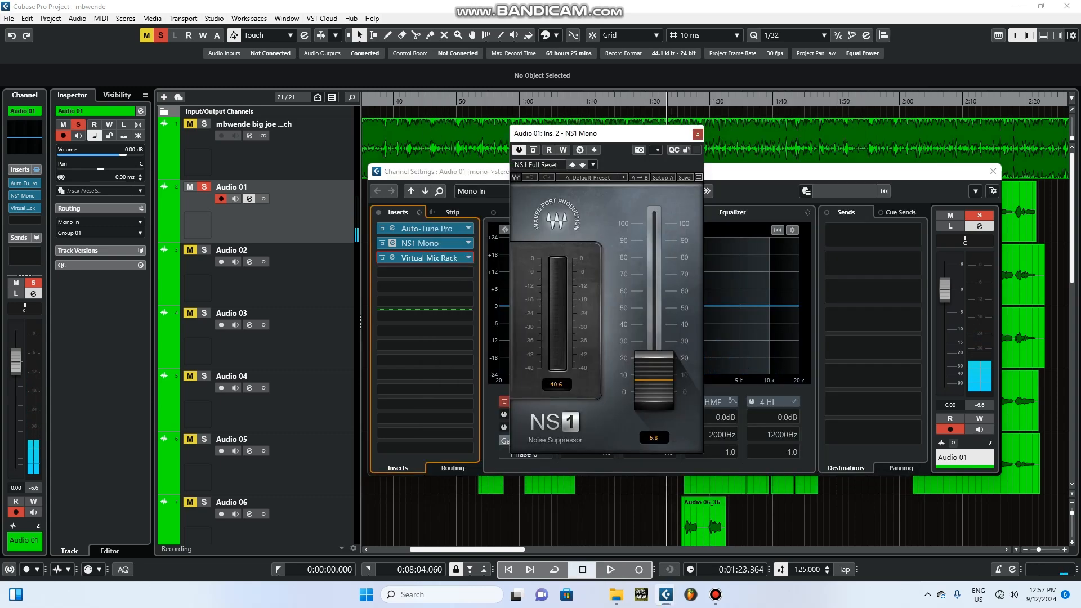
click(697, 133)
Insert DeEsser Mono in Audio 01's fourth slot, set its threshold to -13.8, and audition it with the backing track soloed
click(425, 272)
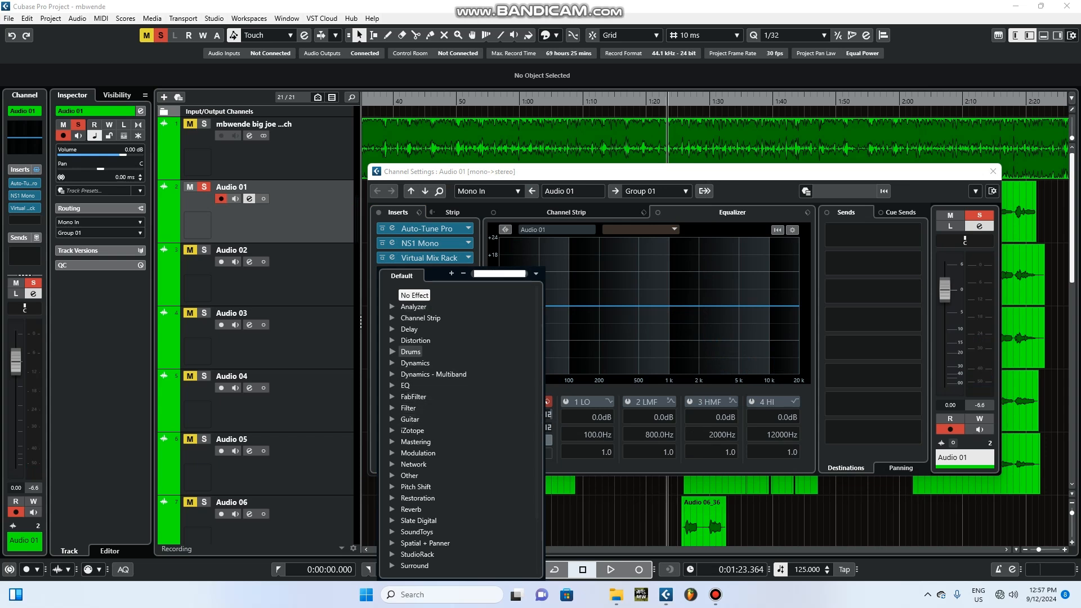
click(415, 363)
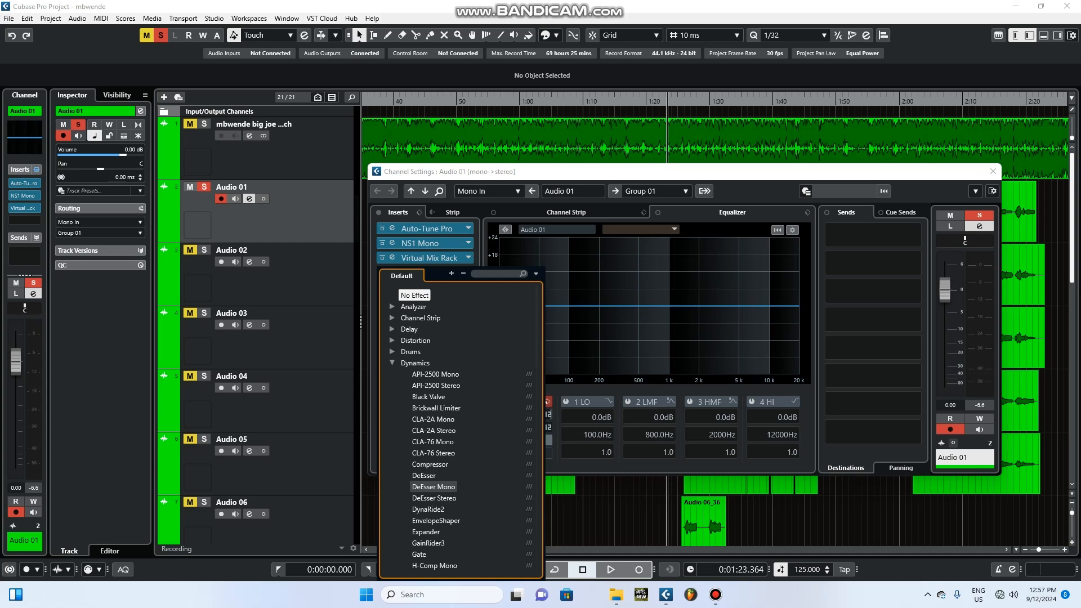
click(433, 487)
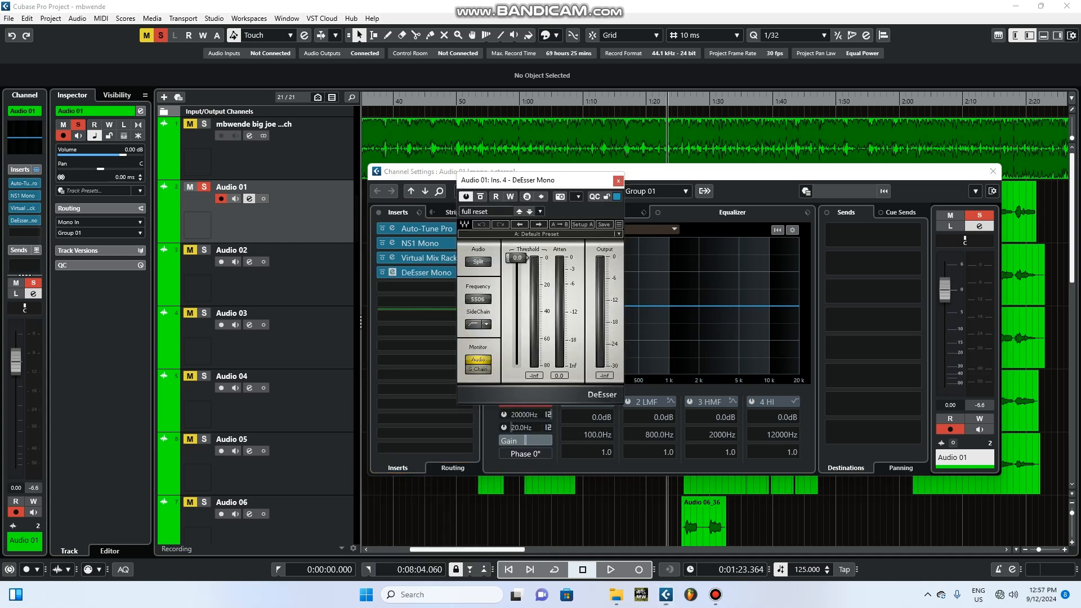
drag(528, 258, 527, 276)
key(space)
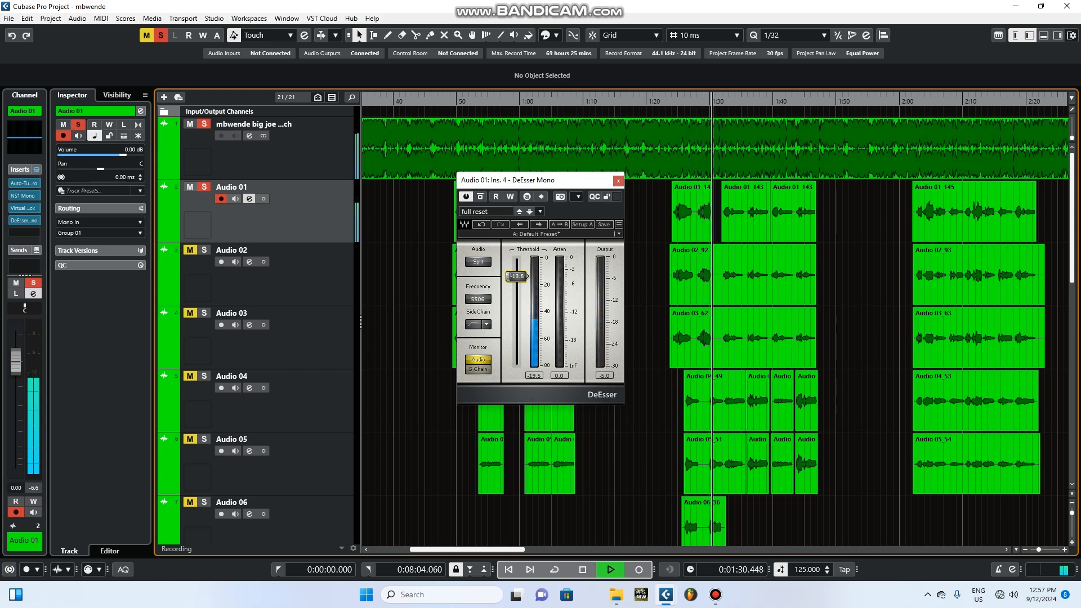
key(Escape)
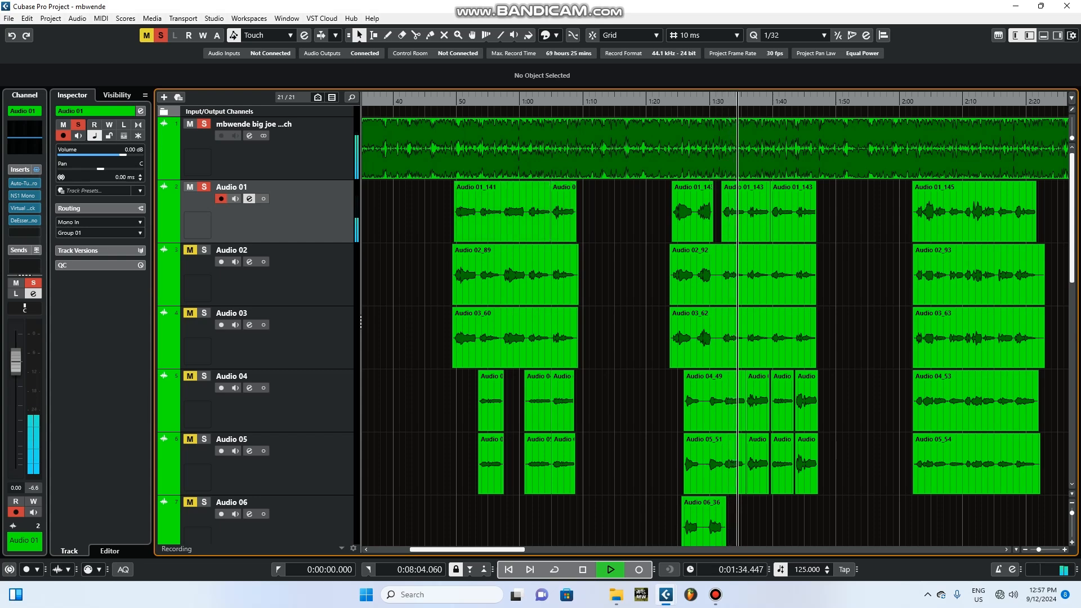
Stop playback and insert the CLA-76 Mono compressor after the DeEsser in Audio 01's channel settings
click(249, 198)
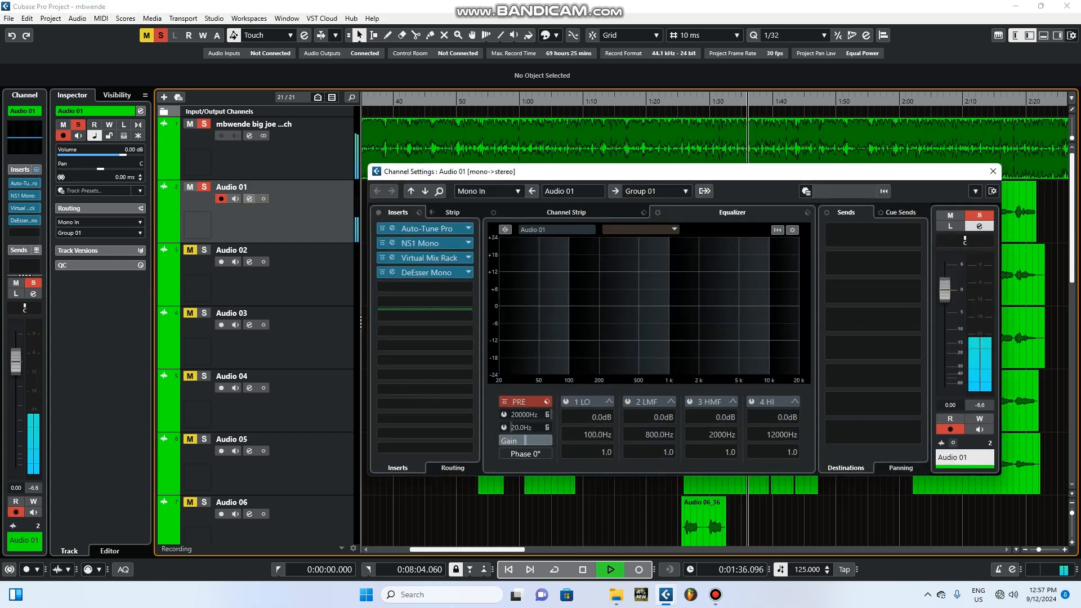
key(space)
click(425, 287)
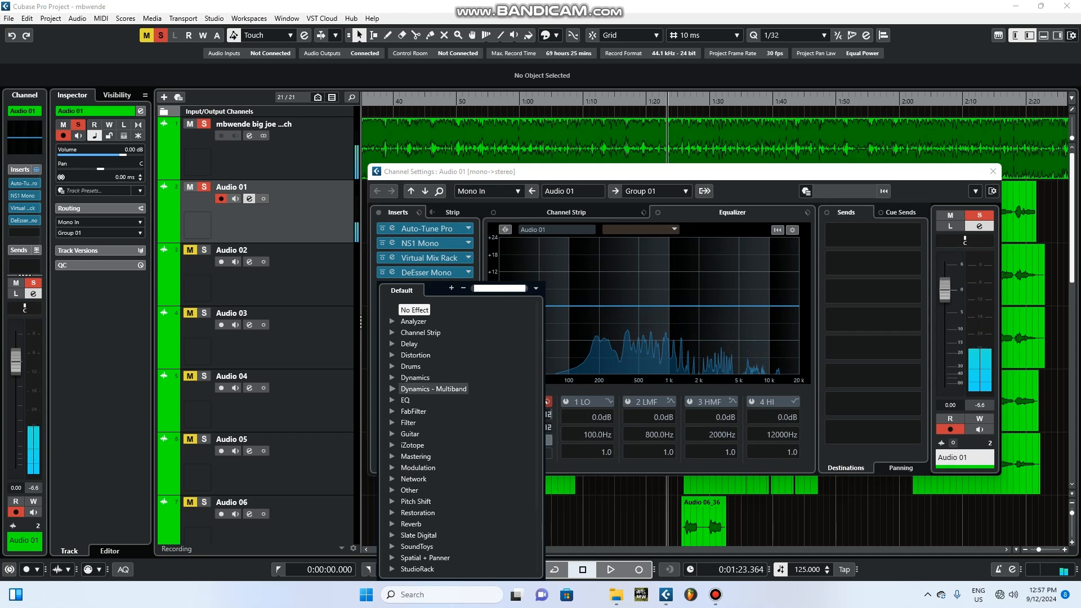
click(416, 378)
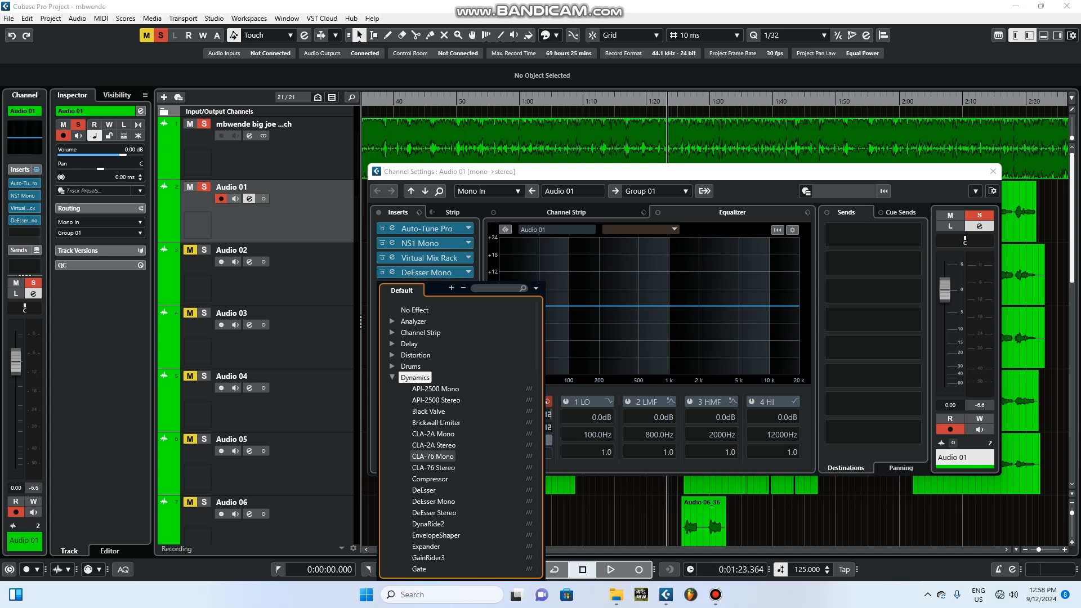
click(433, 456)
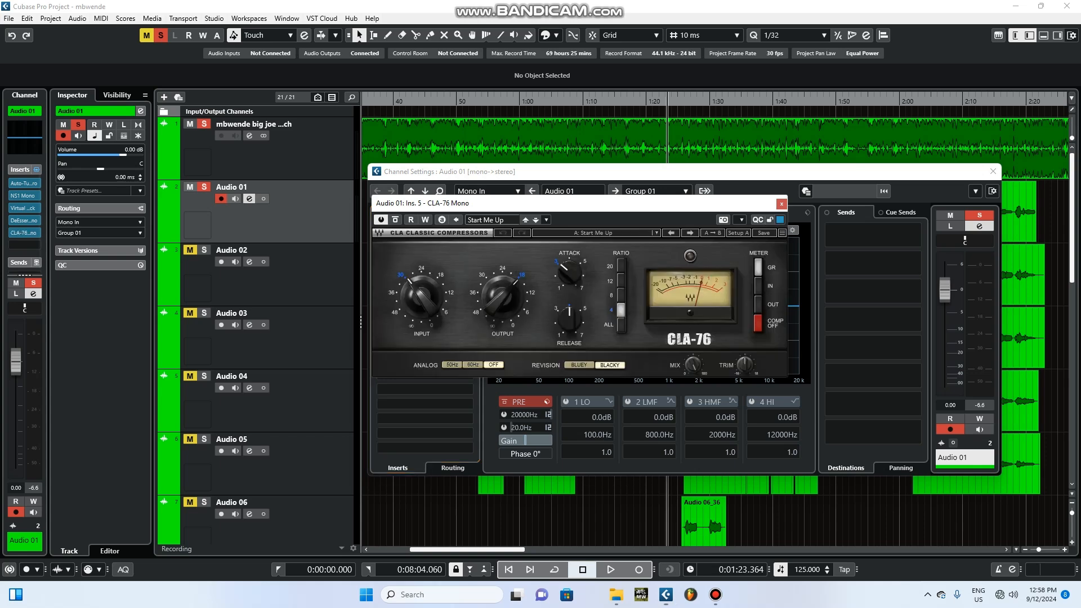
Set the CLA-76 attack to its middle position, audition the vocal, and close the compressor and Audio 01's channel settings
drag(570, 273, 570, 262)
key(space)
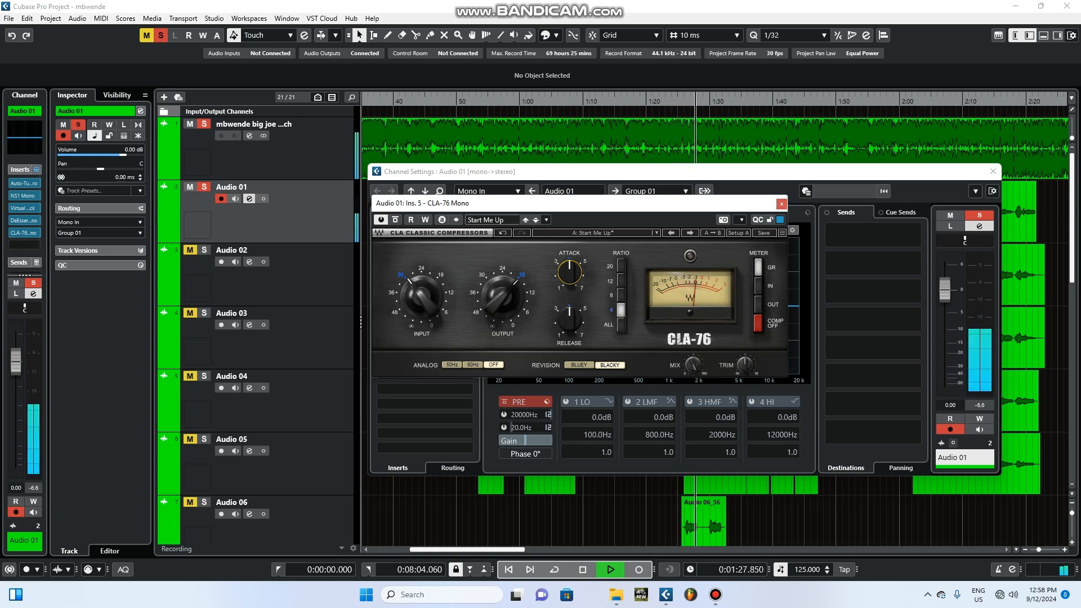
key(space)
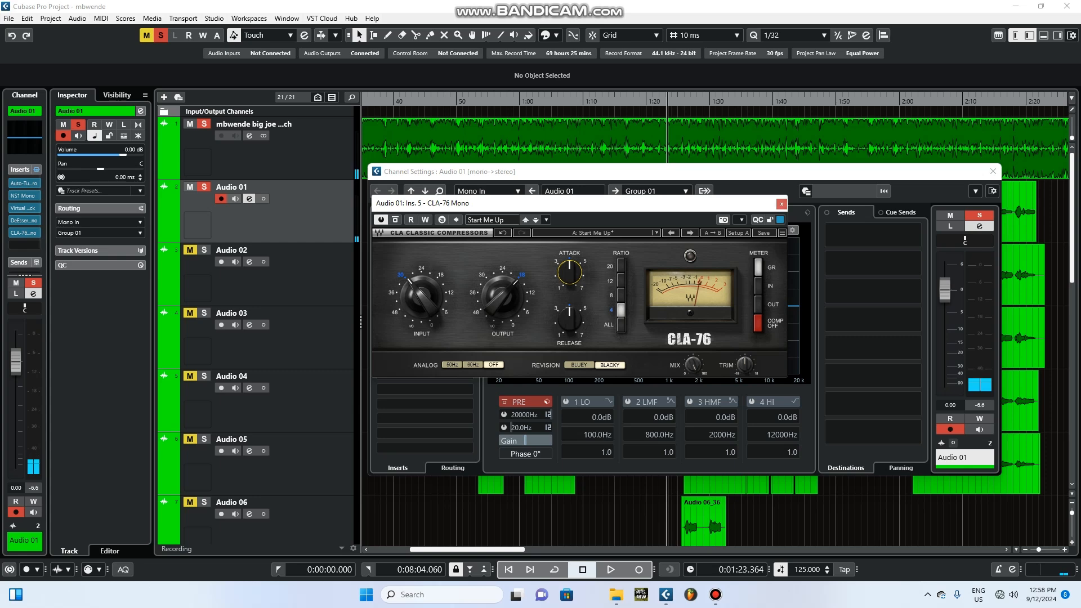
click(781, 204)
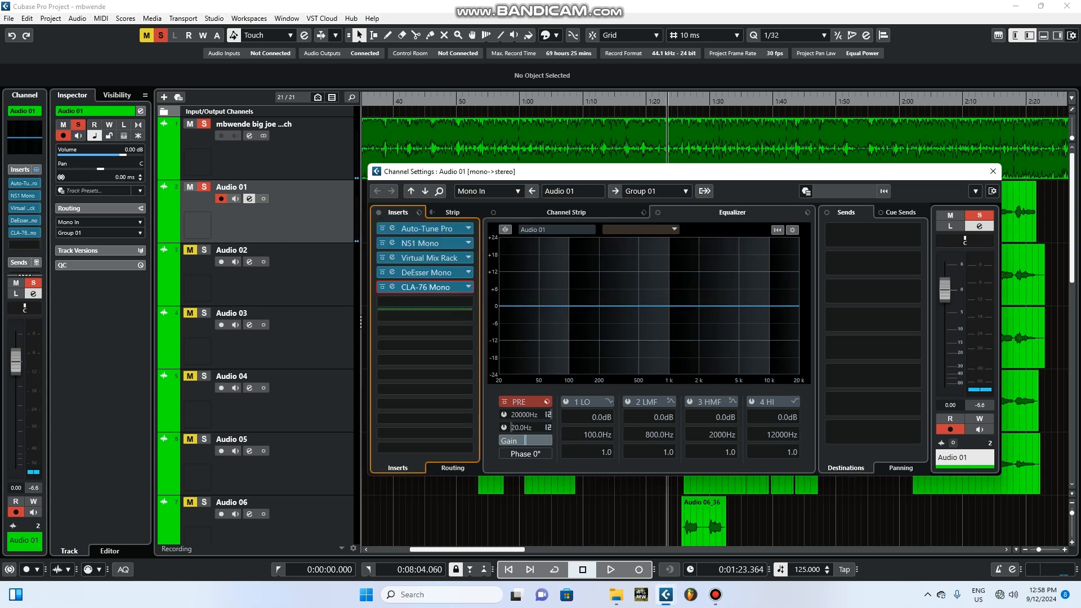
click(993, 171)
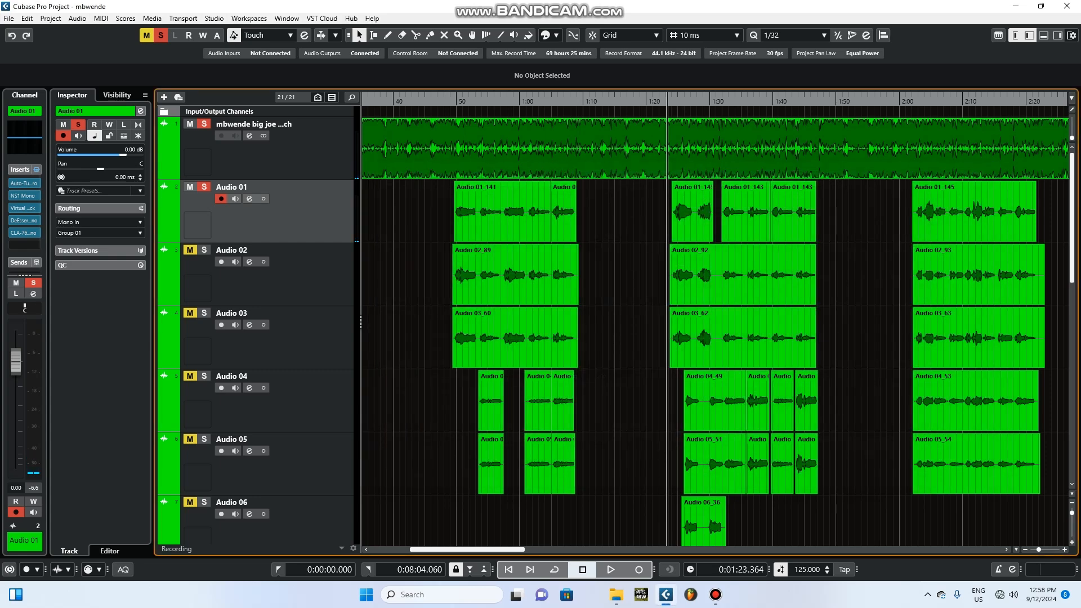
Unmute and solo the doubler FX channel, and review its Doubler4 Stereo insert in the channel settings
scroll(259, 338, down, 10)
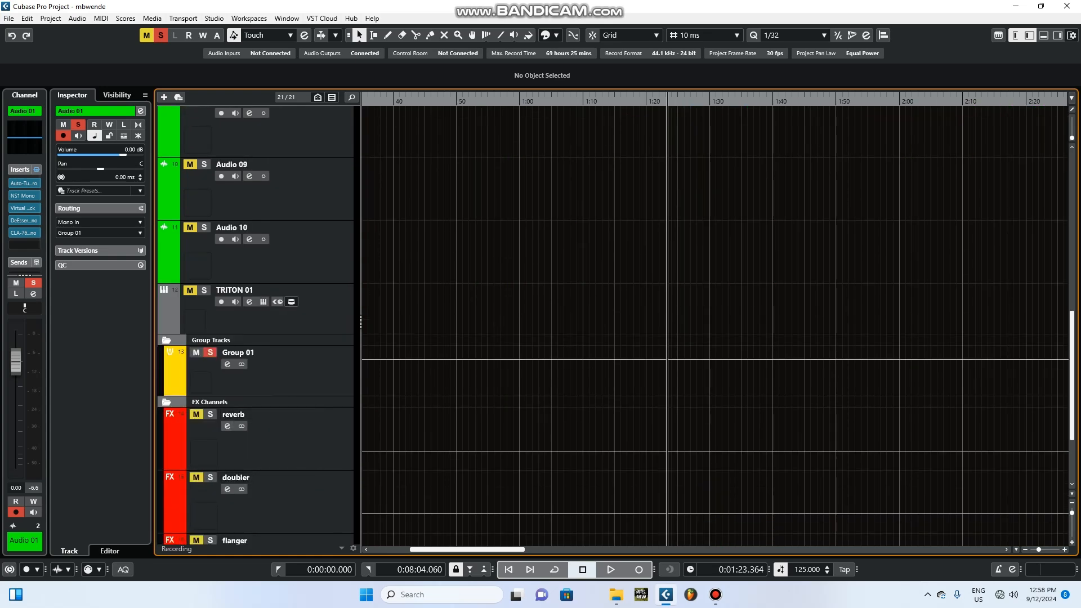
scroll(260, 326, down, 3)
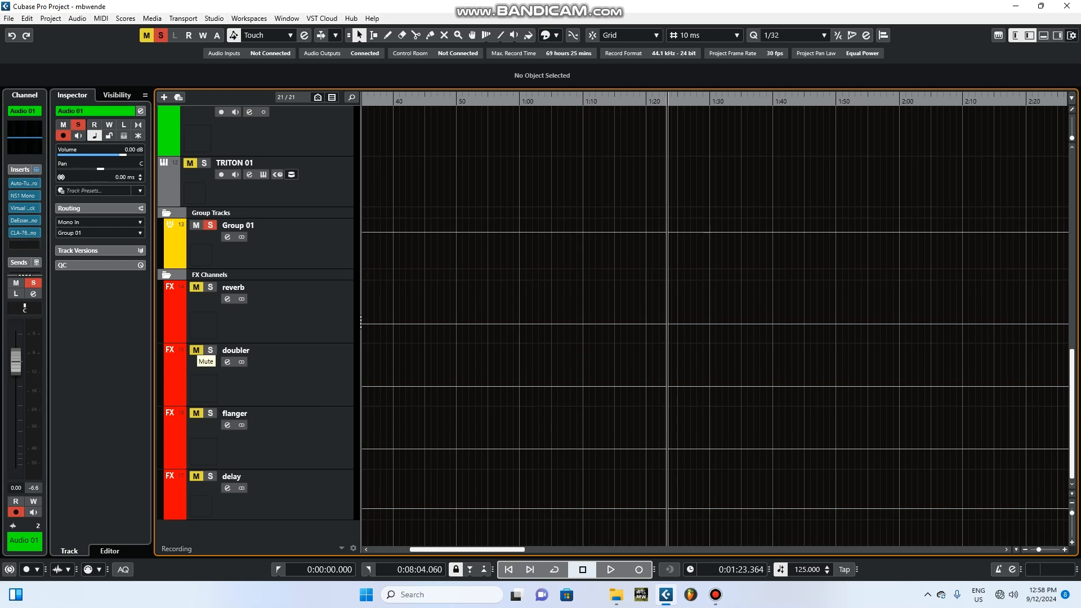
click(276, 369)
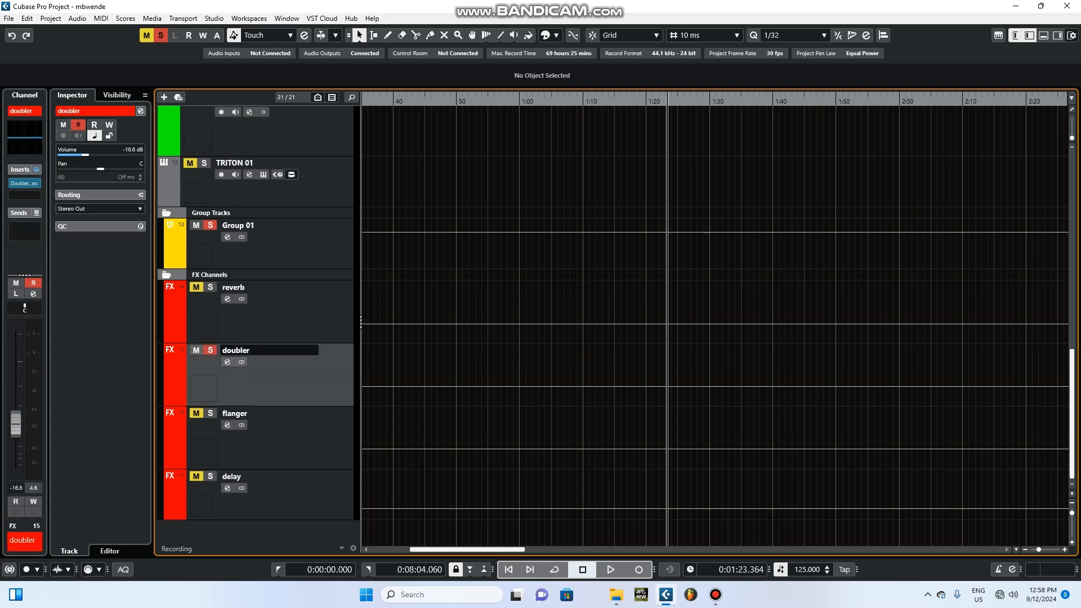
click(228, 362)
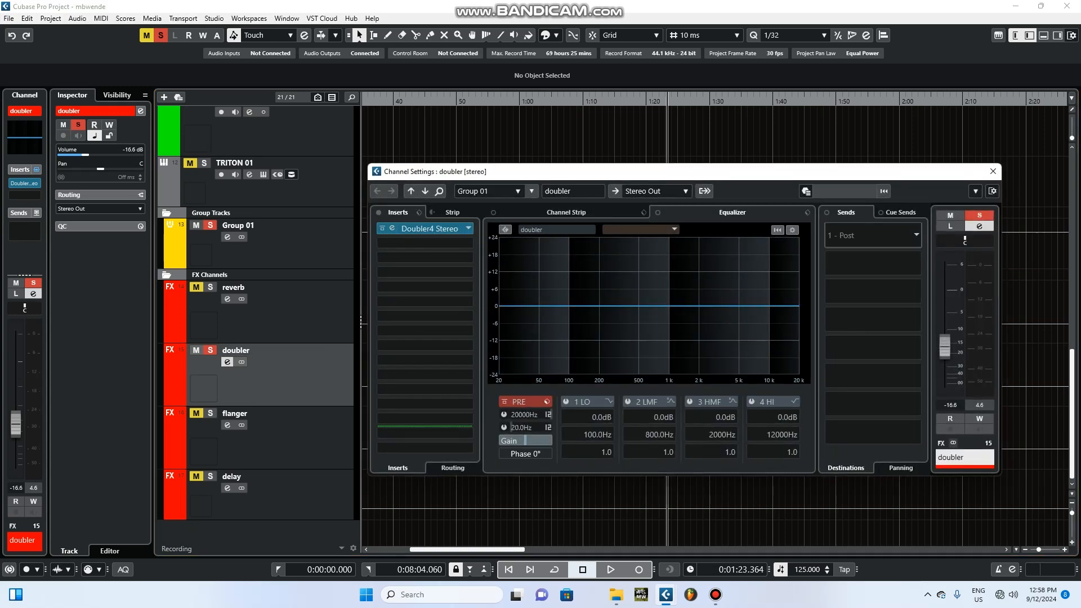
click(993, 171)
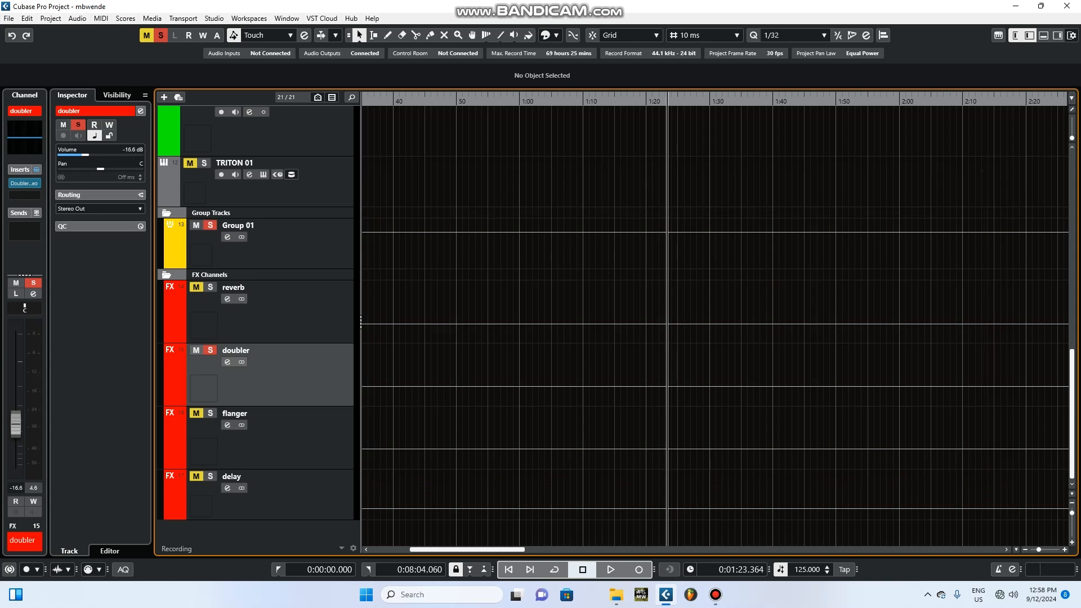
Activate Group 01's send to the doubler at 0.00, audition the result, and close the channel settings
click(227, 238)
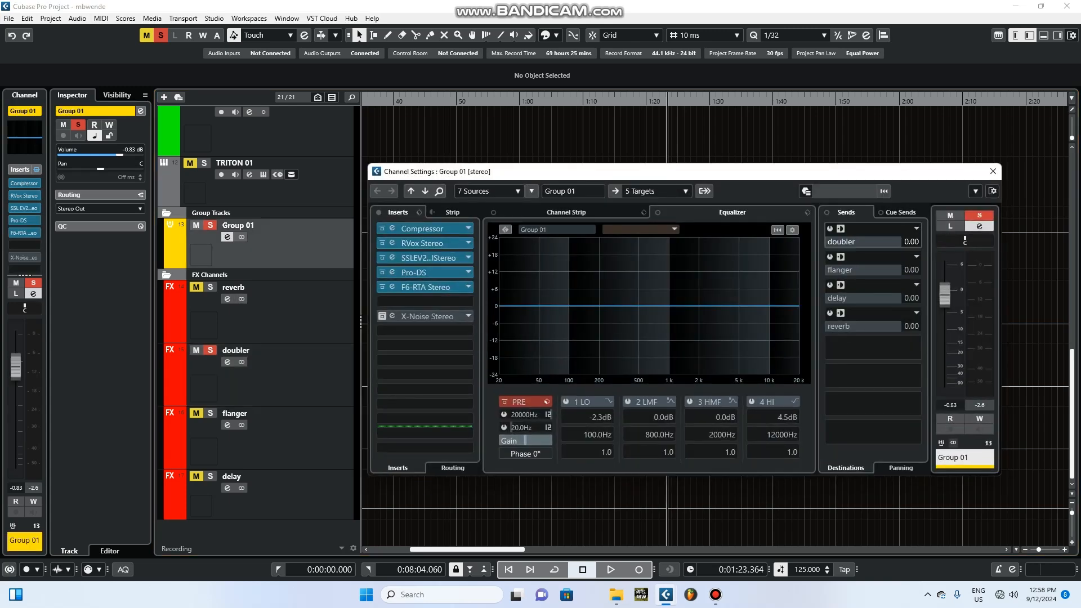
click(830, 229)
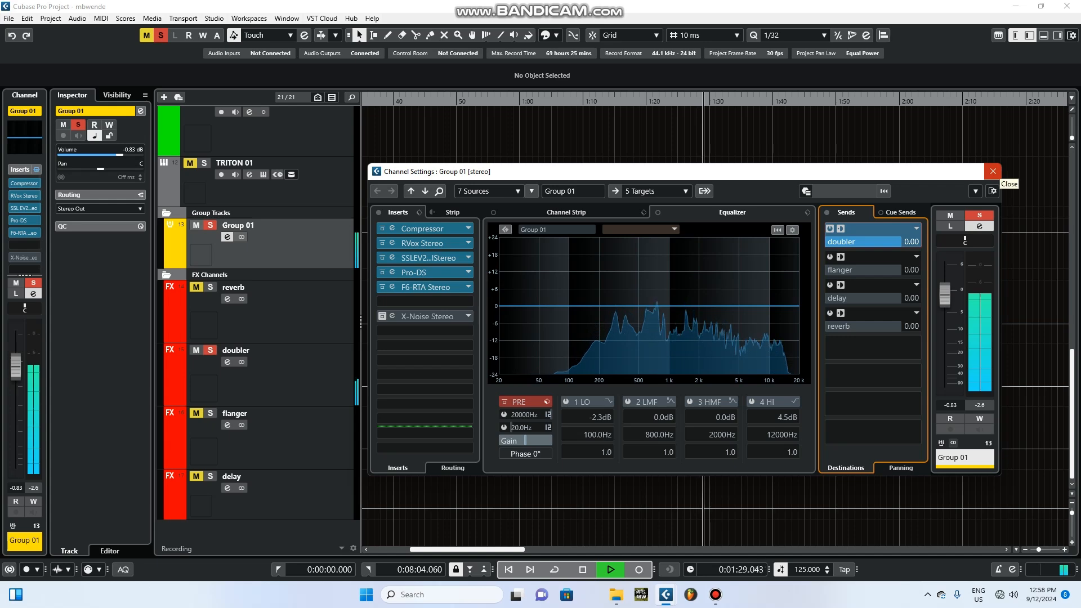
click(993, 171)
key(space)
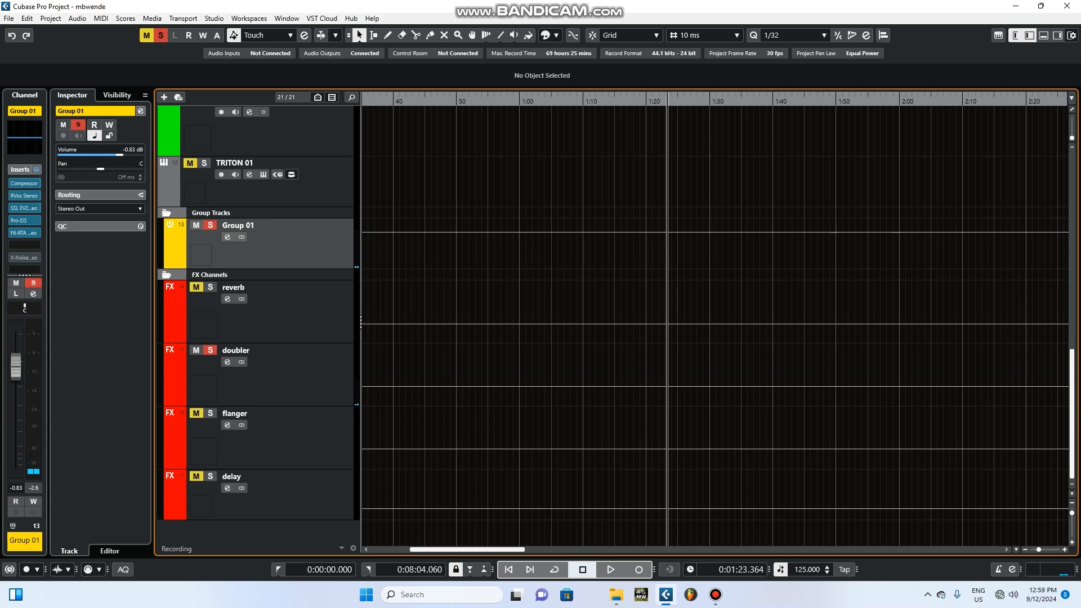
Audition the Audio 01 vocal with the backing track and the soloed doubler FX channel, and stop playback
scroll(259, 324, up, 6)
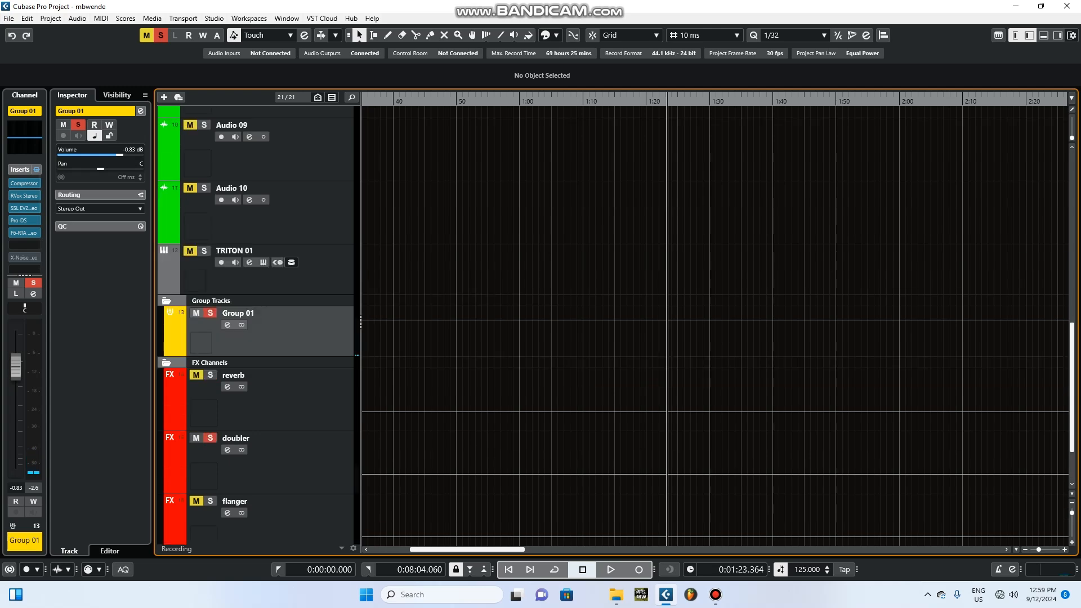
scroll(259, 323, up, 5)
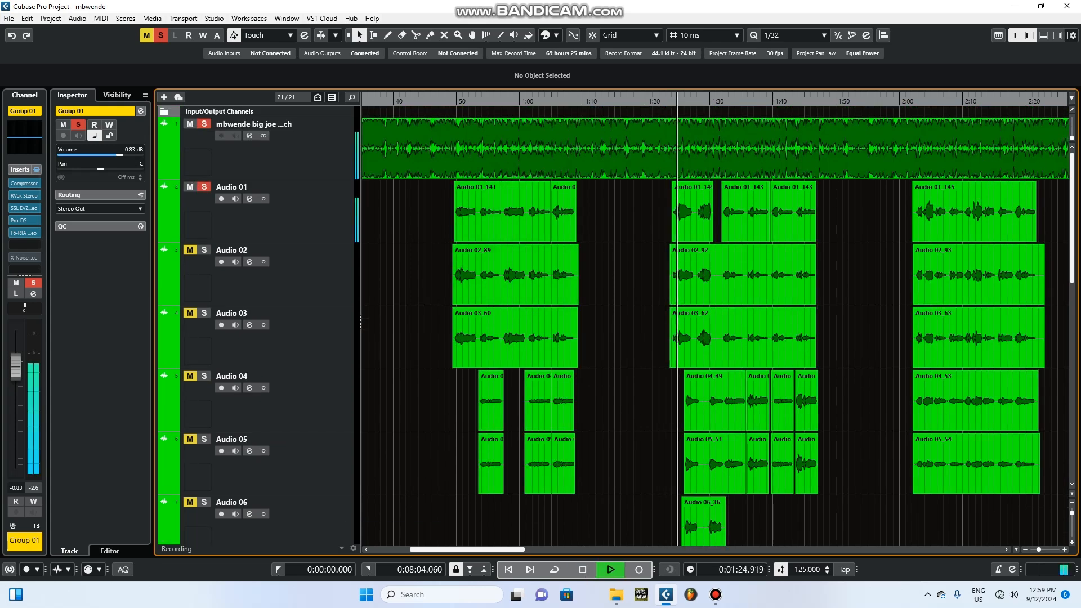
scroll(259, 324, down, 6)
scroll(259, 324, down, 6)
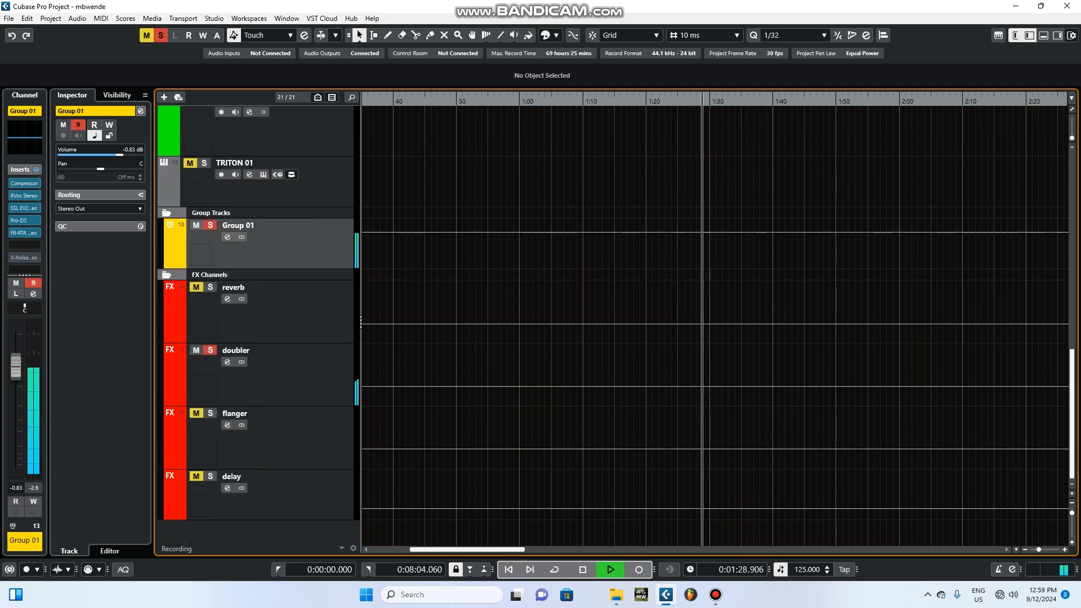
key(space)
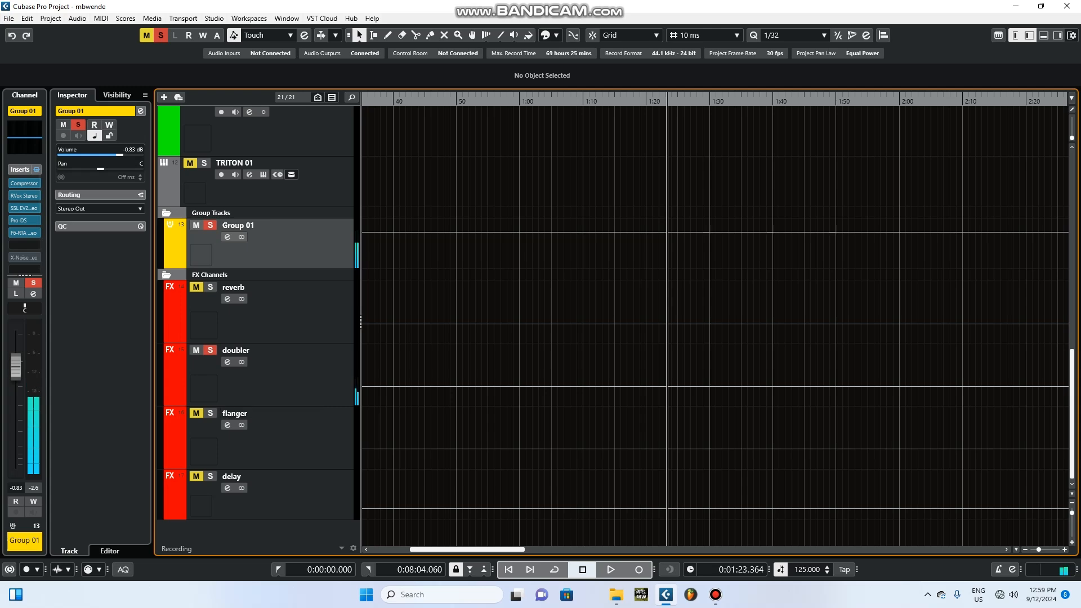
Set the doubler FX channel's volume to -18.6 dB and audition the new balance
click(276, 374)
mouse_move(15, 424)
mouse_down()
mouse_move(15, 397)
mouse_move(16, 431)
mouse_up()
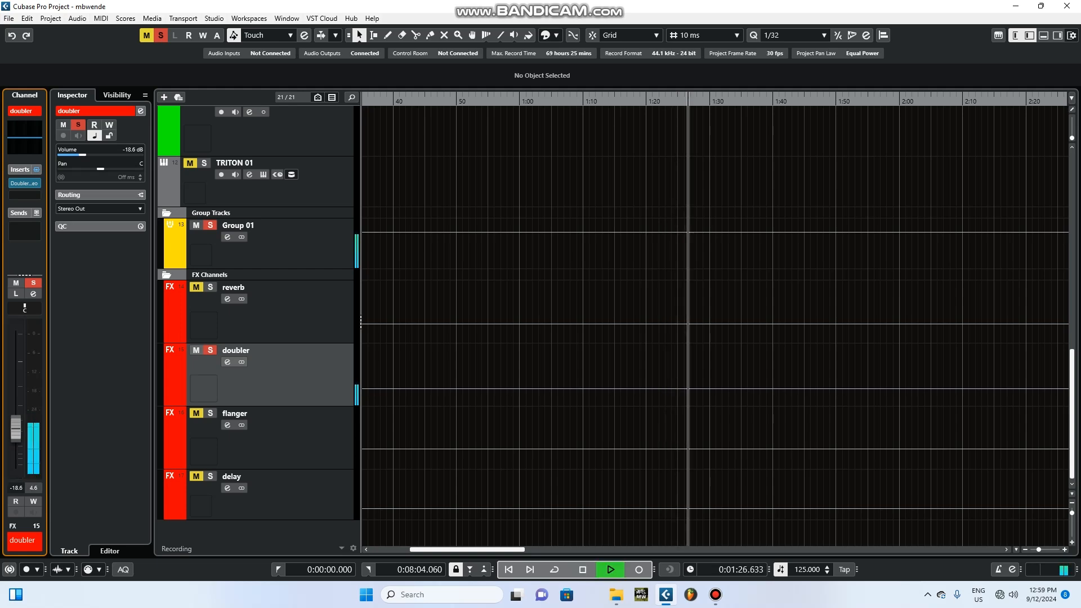
key(space)
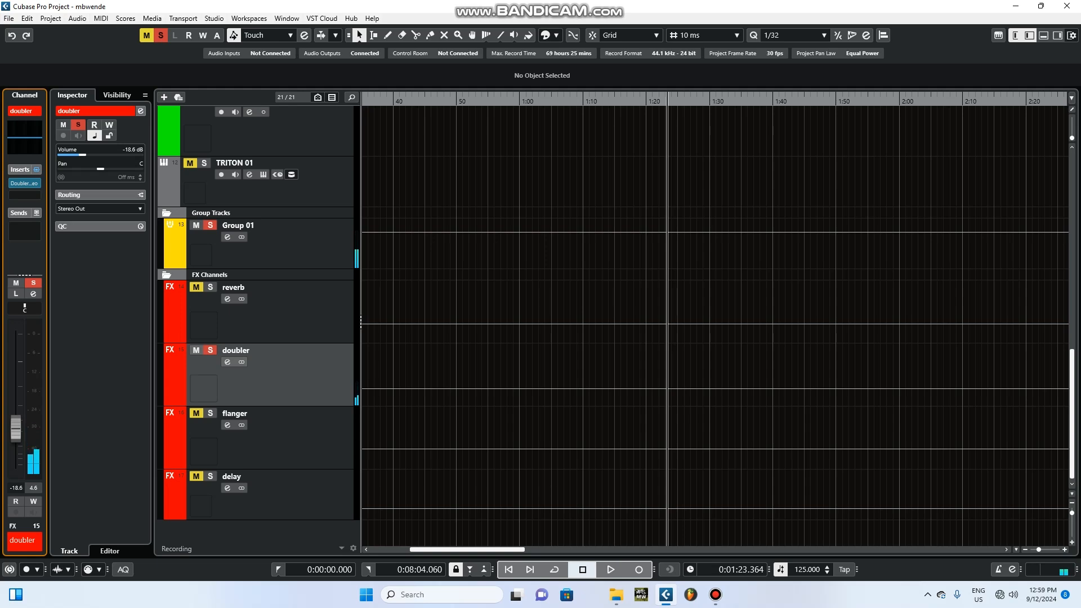
Unmute and solo the flanger FX channel, review its MetaFlanger Stereo insert, and close the channel settings
click(210, 414)
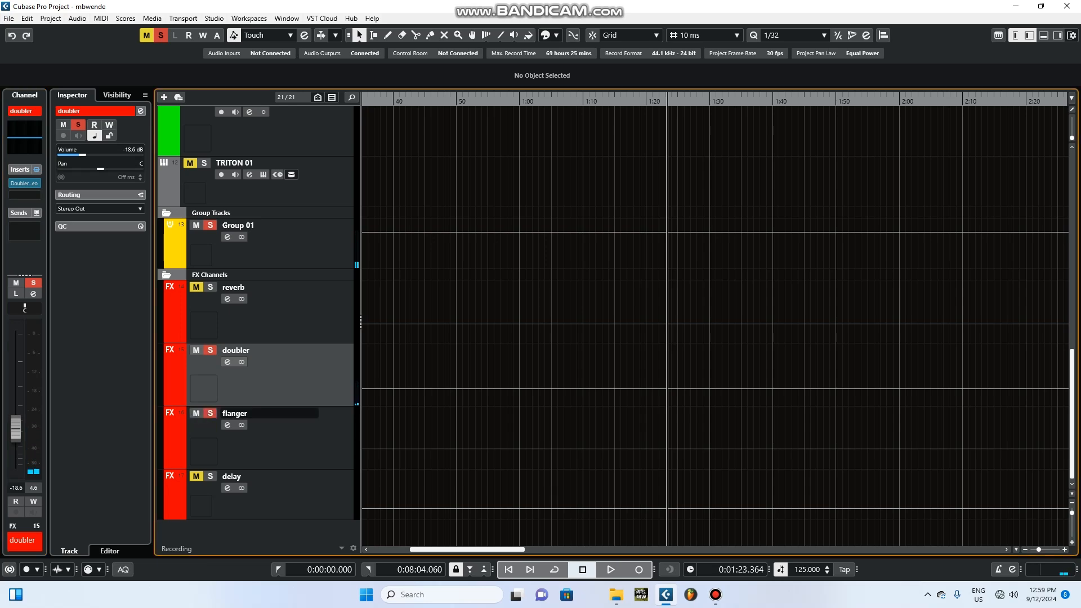
click(227, 425)
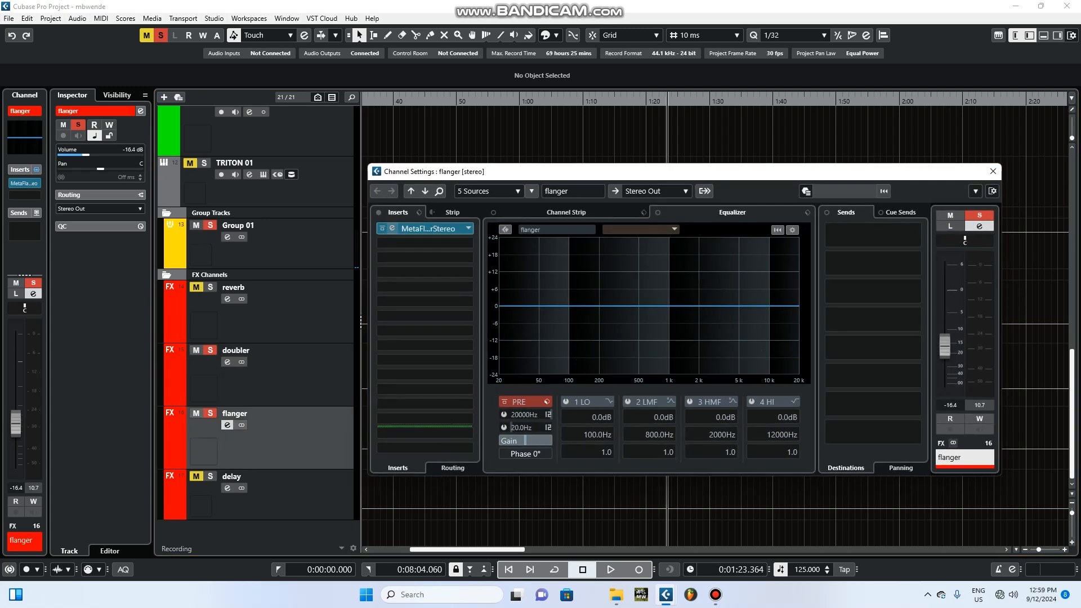
click(426, 228)
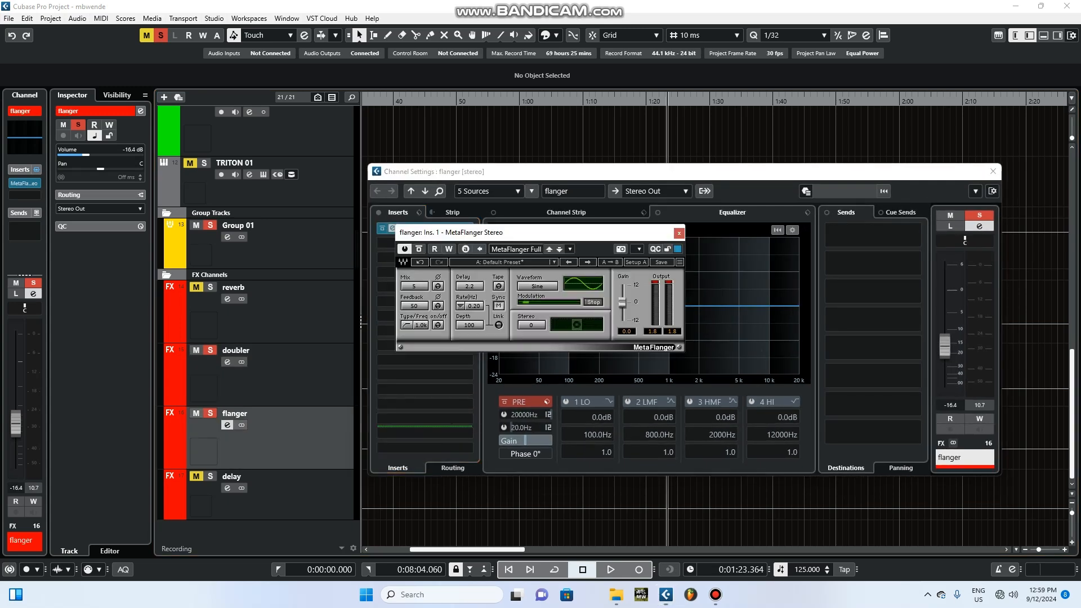
click(680, 233)
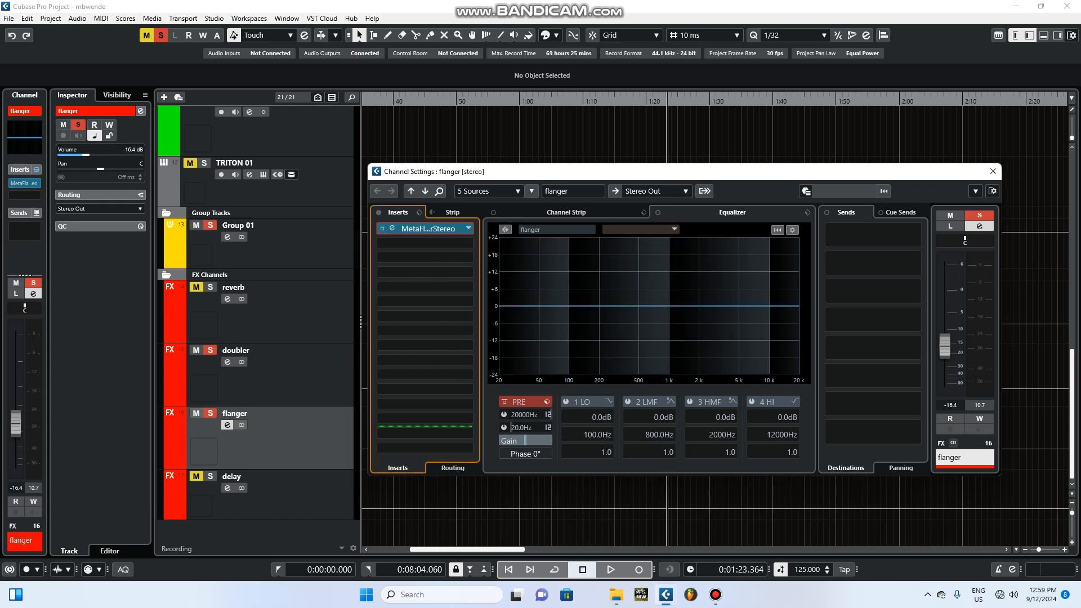
click(993, 172)
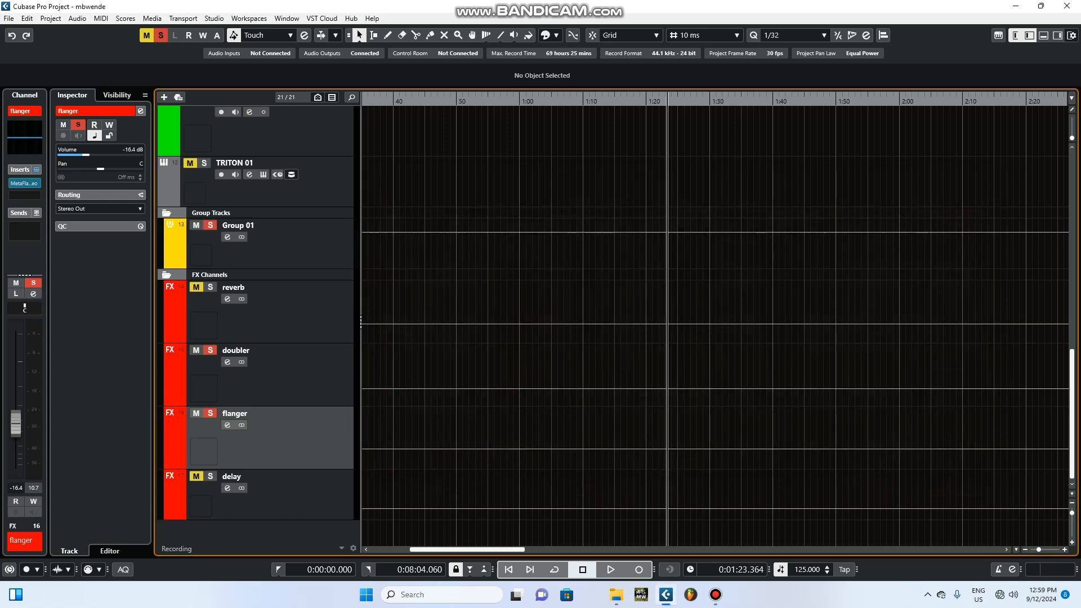
Activate Group 01's send to the flanger at 0.00, close the channel settings, and start playback
click(228, 237)
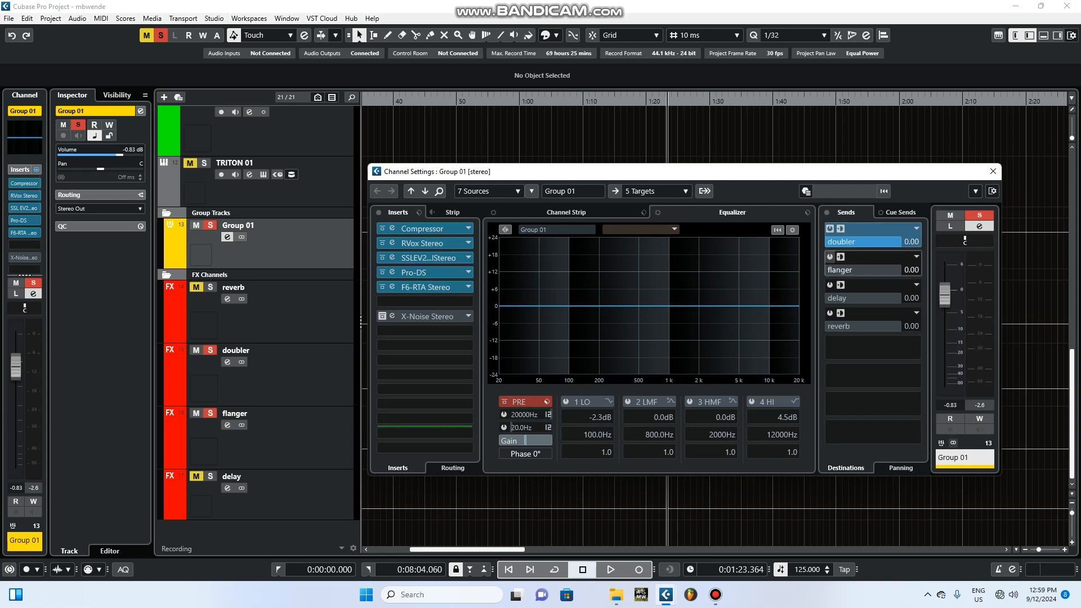
click(830, 257)
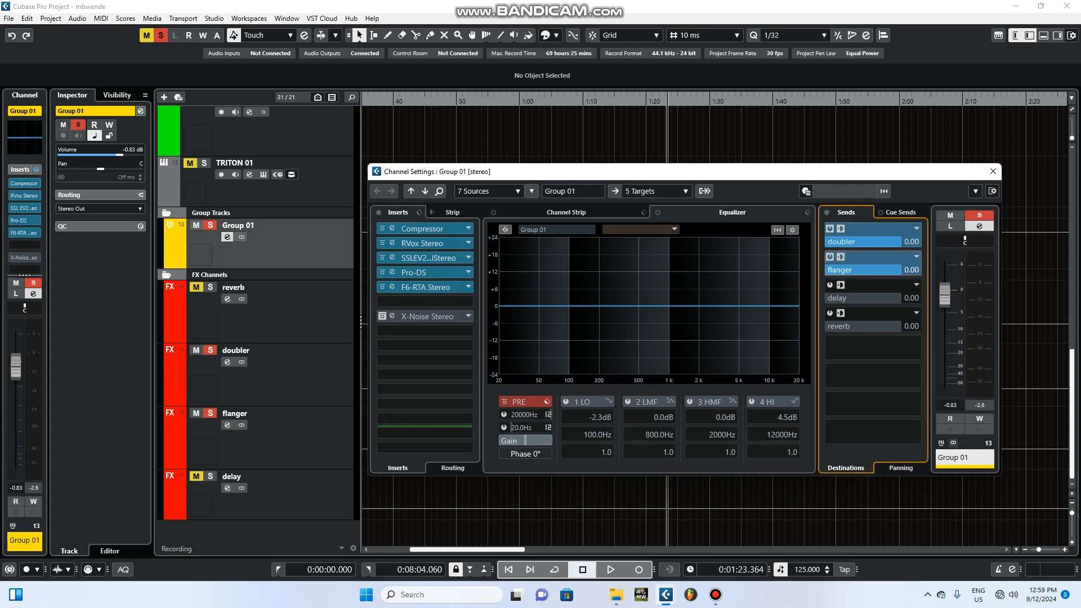
click(993, 171)
key(space)
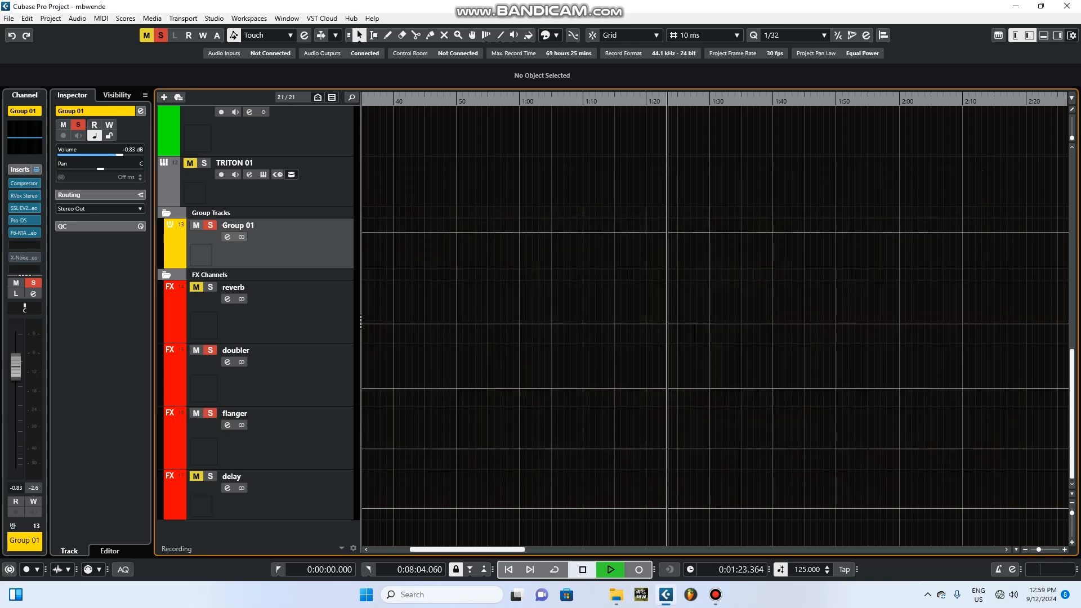
Save the project during playback, and audition the mix with Audio 02 to Audio 05 unmuted and soloed
scroll(718, 324, up, 3)
click(9, 18)
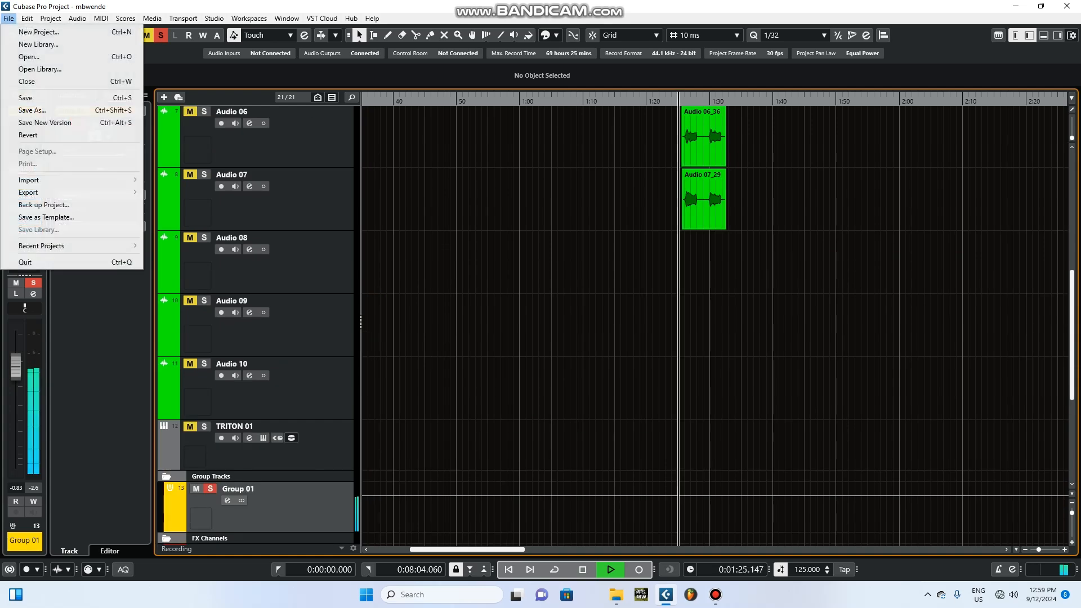
click(25, 97)
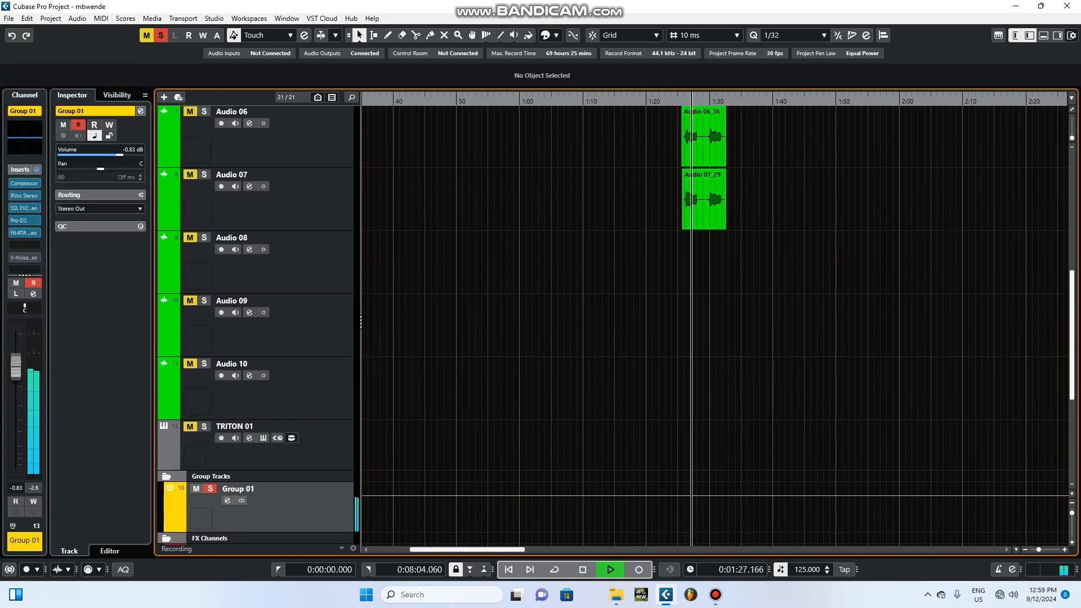
scroll(716, 318, up, 5)
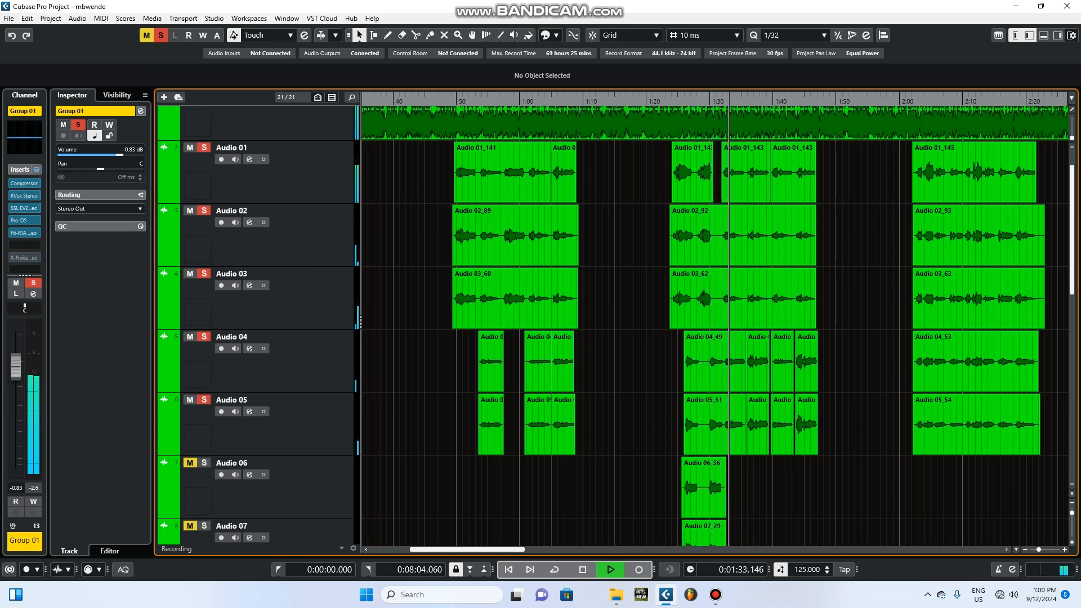
key(space)
Unmute and solo the delay FX channel, review its H-Delay Mono/Stereo insert, and save the project
scroll(541, 327, down, 10)
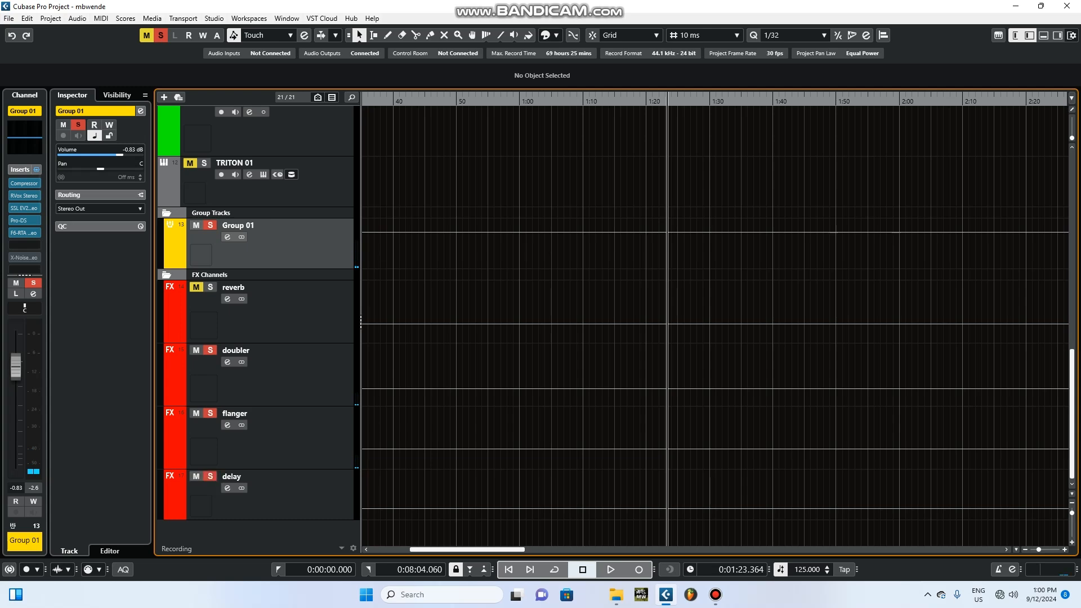
click(228, 487)
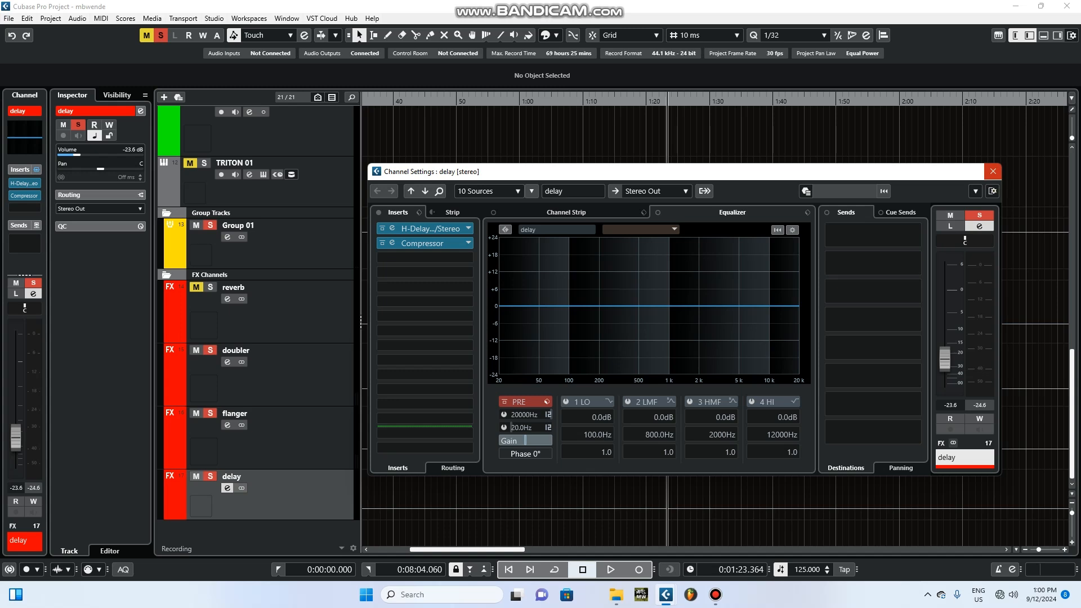
click(430, 229)
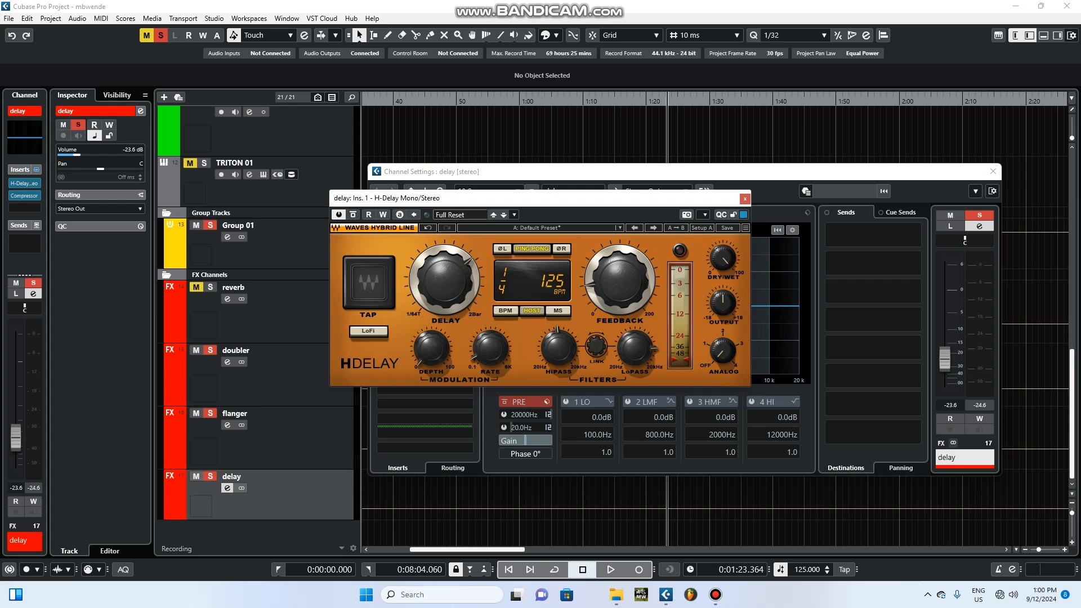
click(9, 18)
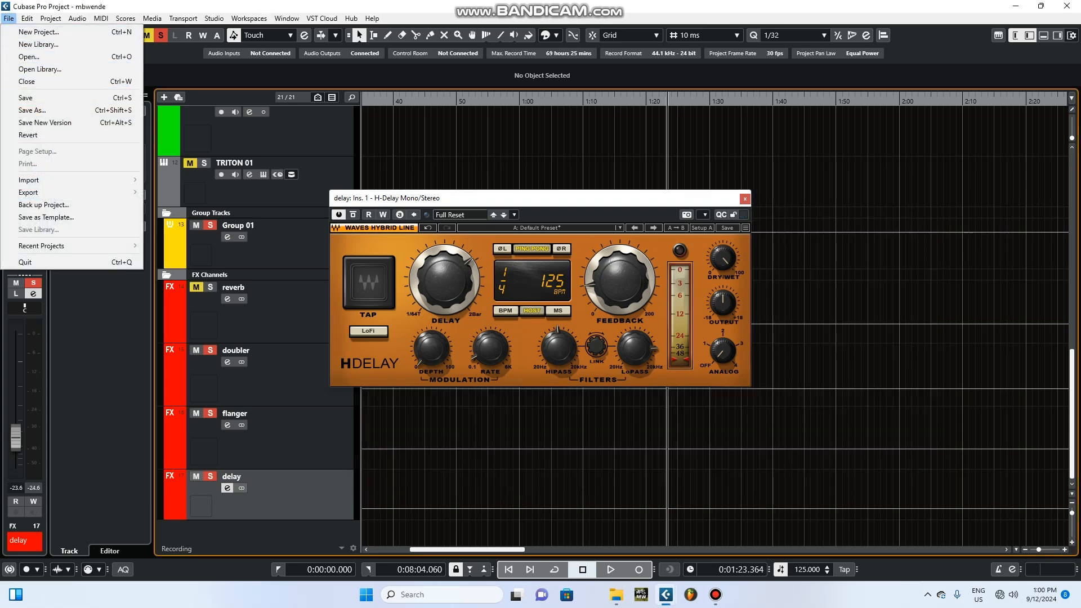
click(26, 98)
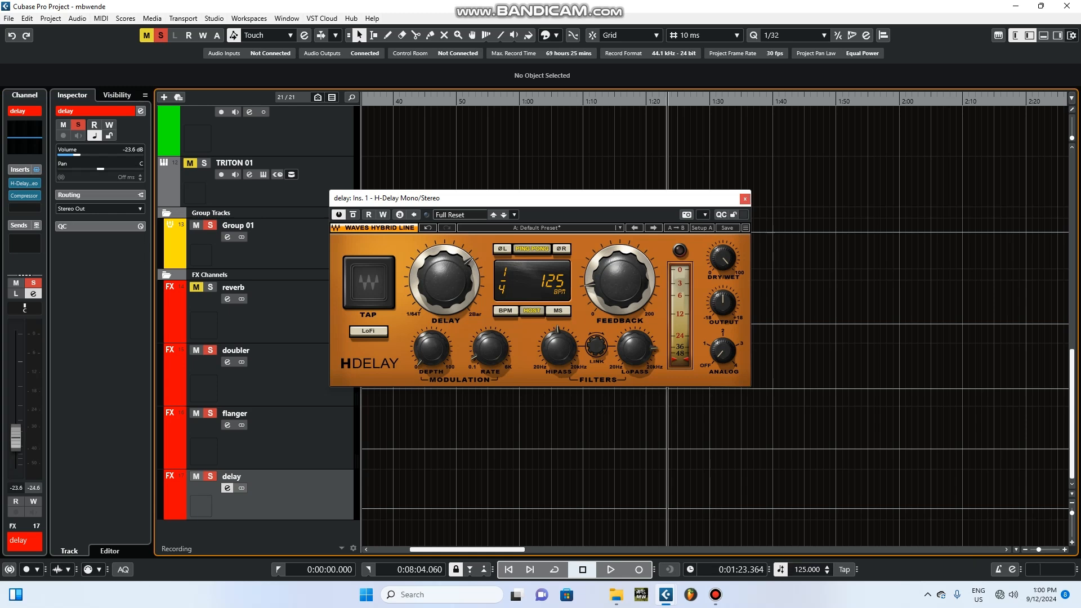
click(745, 199)
Activate Group 01's send to the delay at 0.00 and close the channel settings
scroll(516, 275, up, 12)
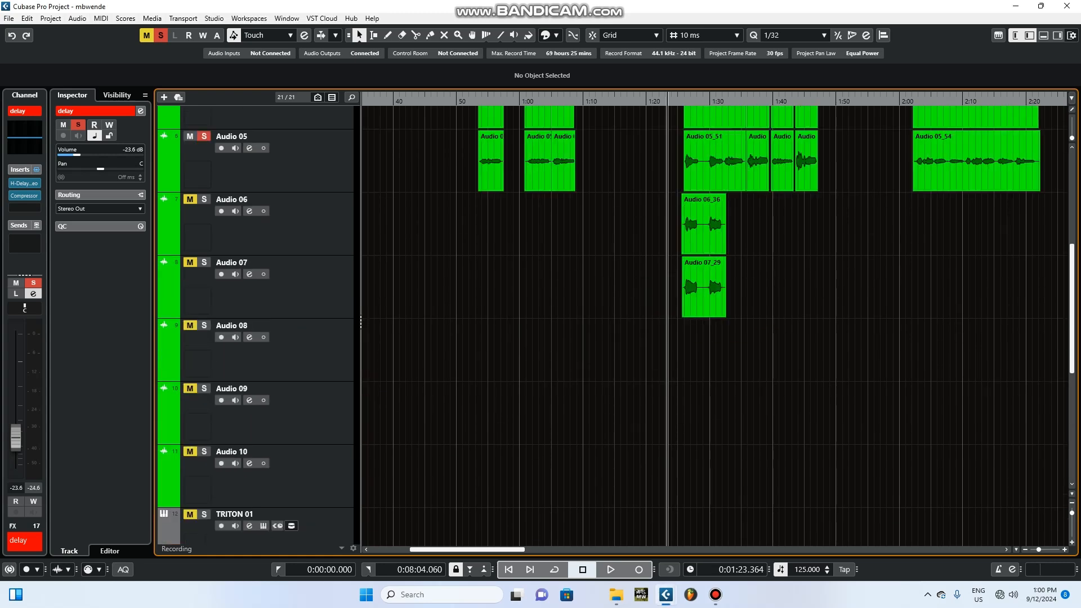
scroll(616, 327, down, 8)
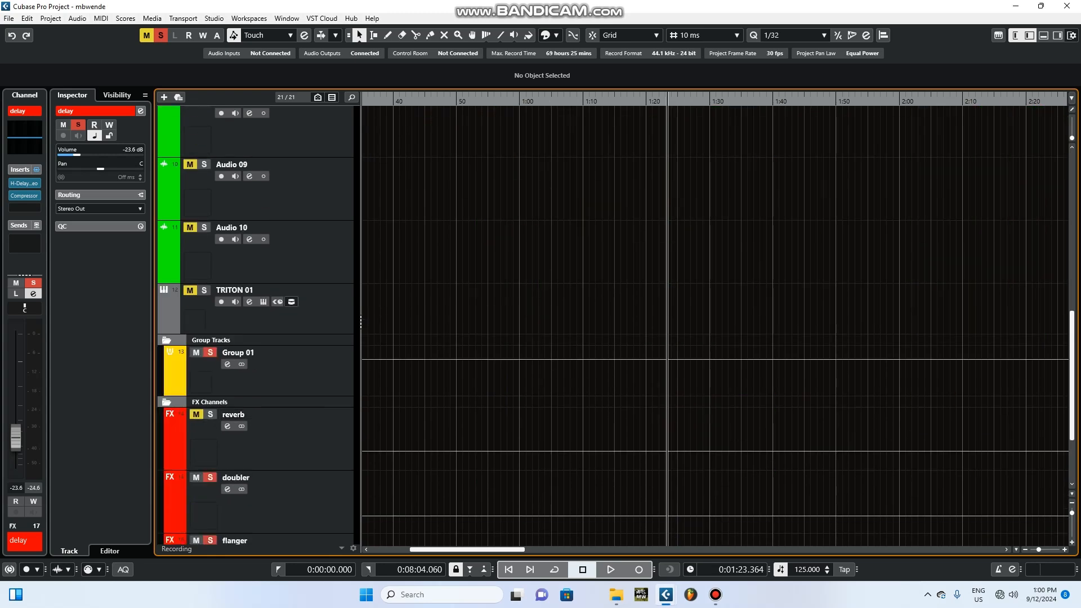
click(227, 364)
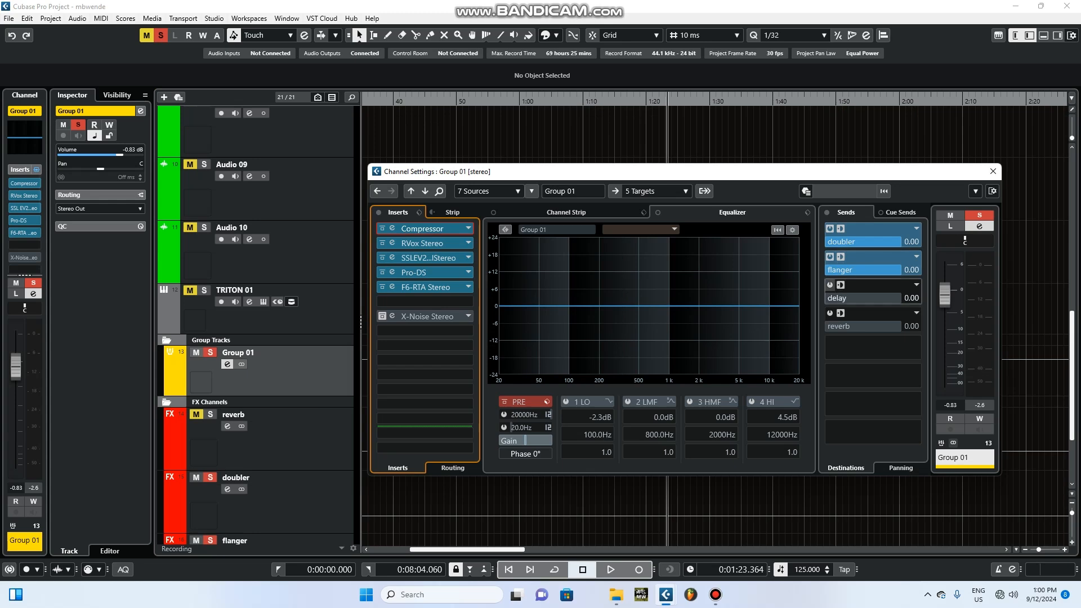
click(831, 285)
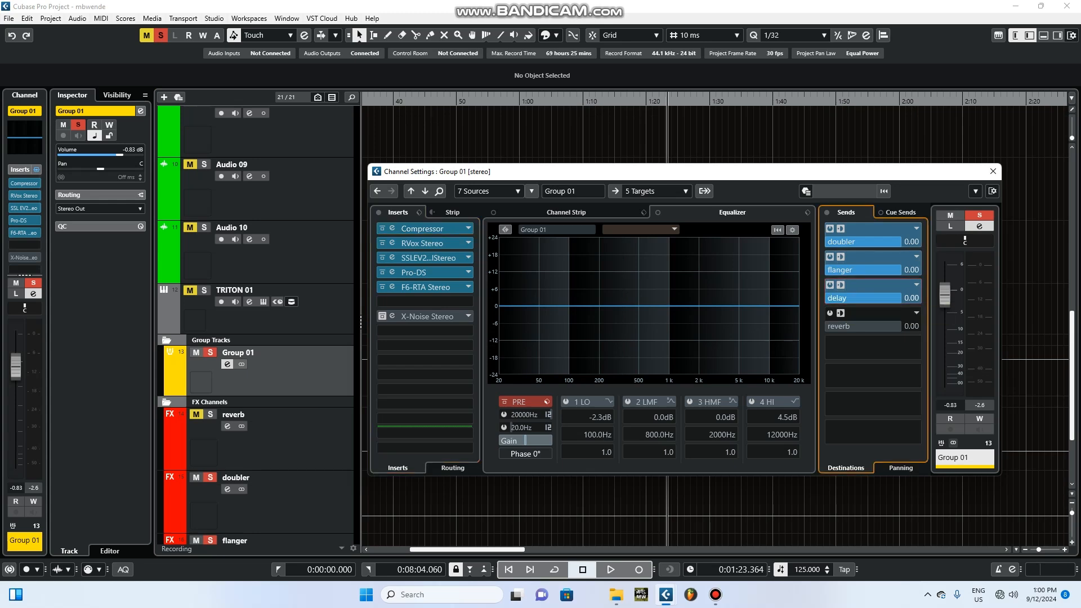
click(993, 171)
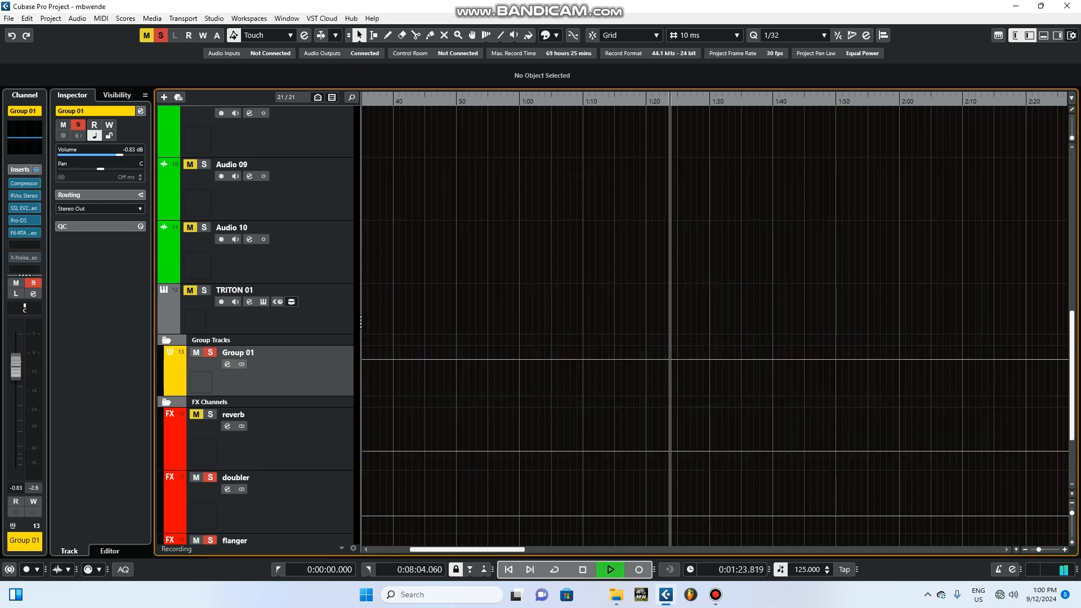
Save the project while auditioning the soloed vocals with the backing track
click(9, 18)
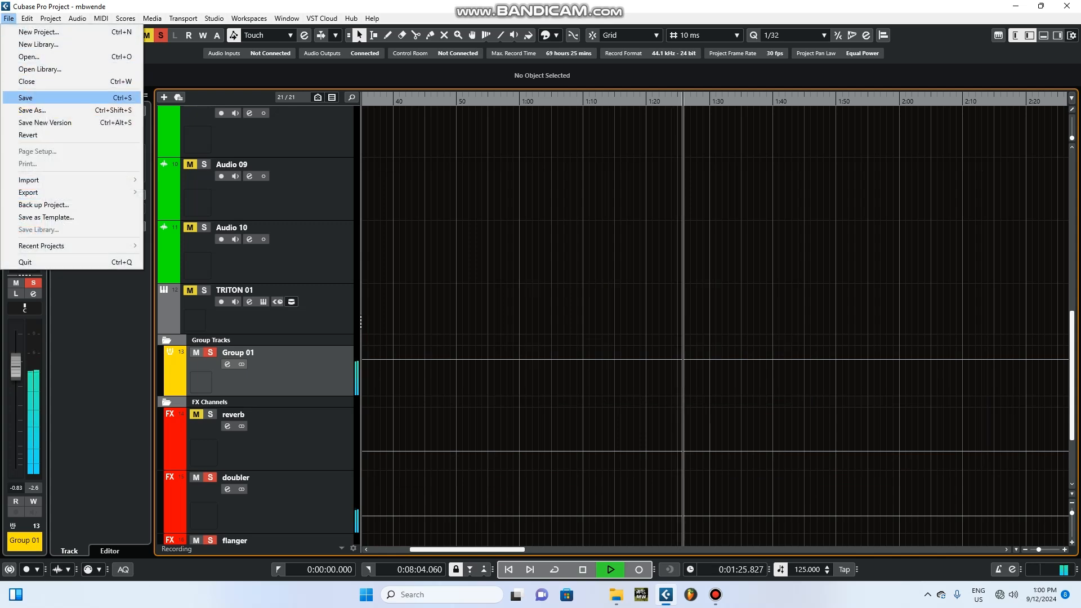
click(26, 98)
scroll(716, 324, up, 4)
scroll(715, 324, up, 3)
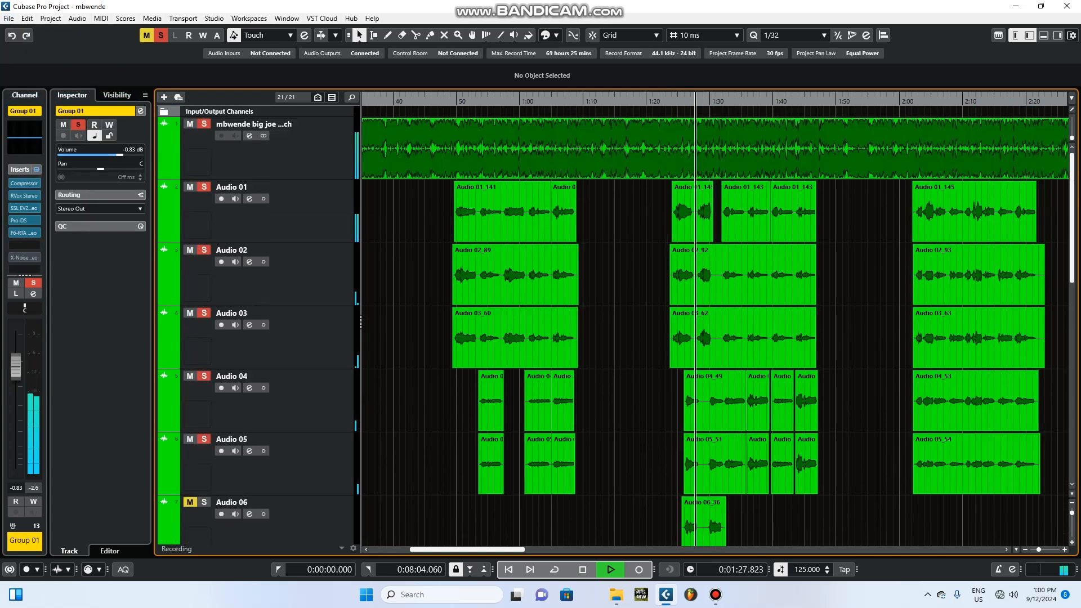
Clear all solo states, mute the backing track, and audition the vocals on their own
click(160, 35)
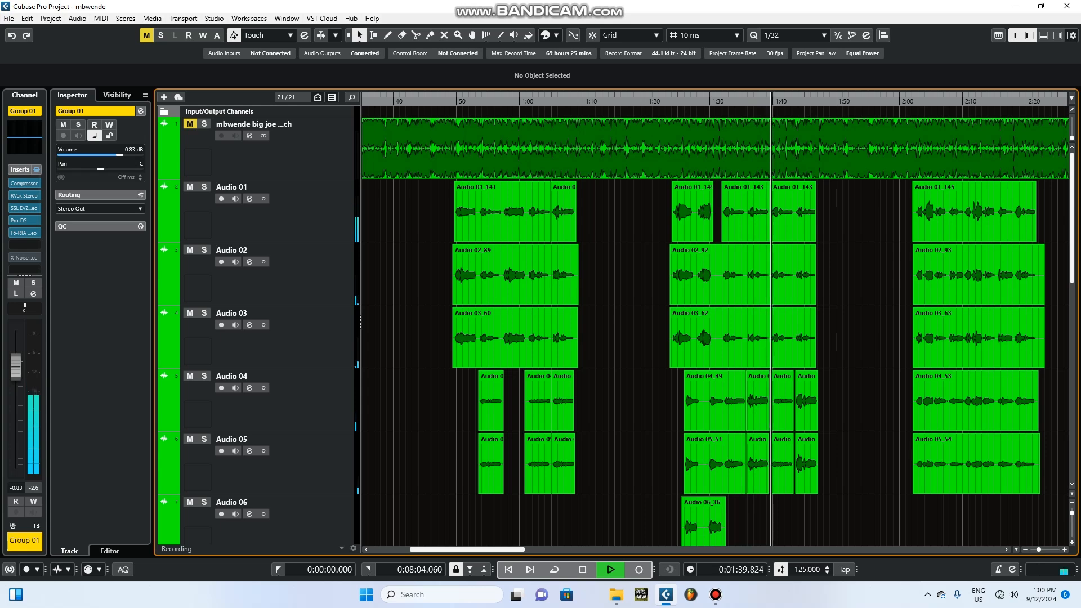
key(space)
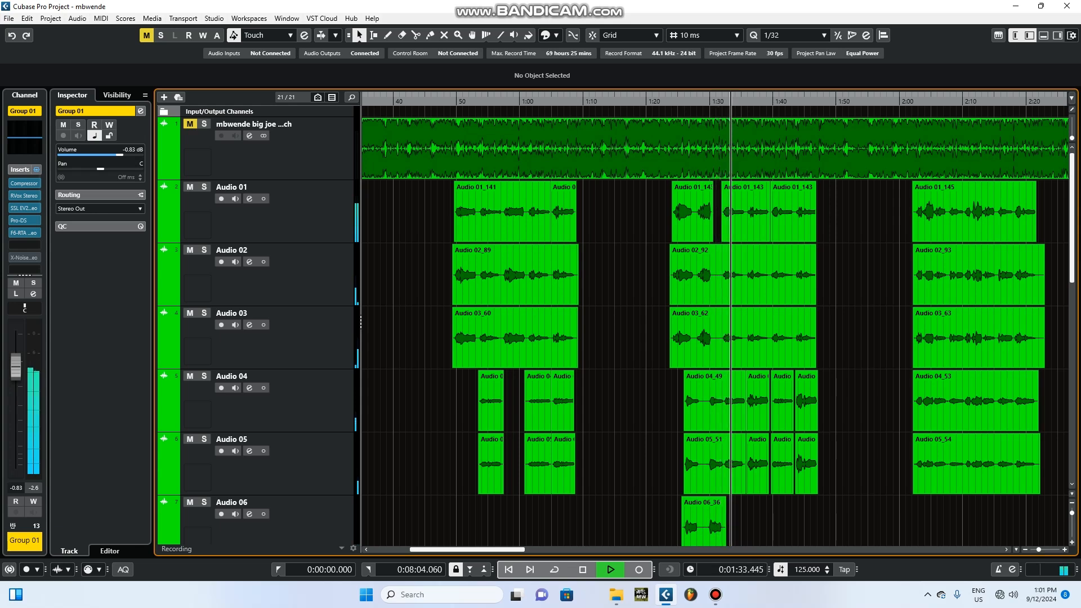
key(space)
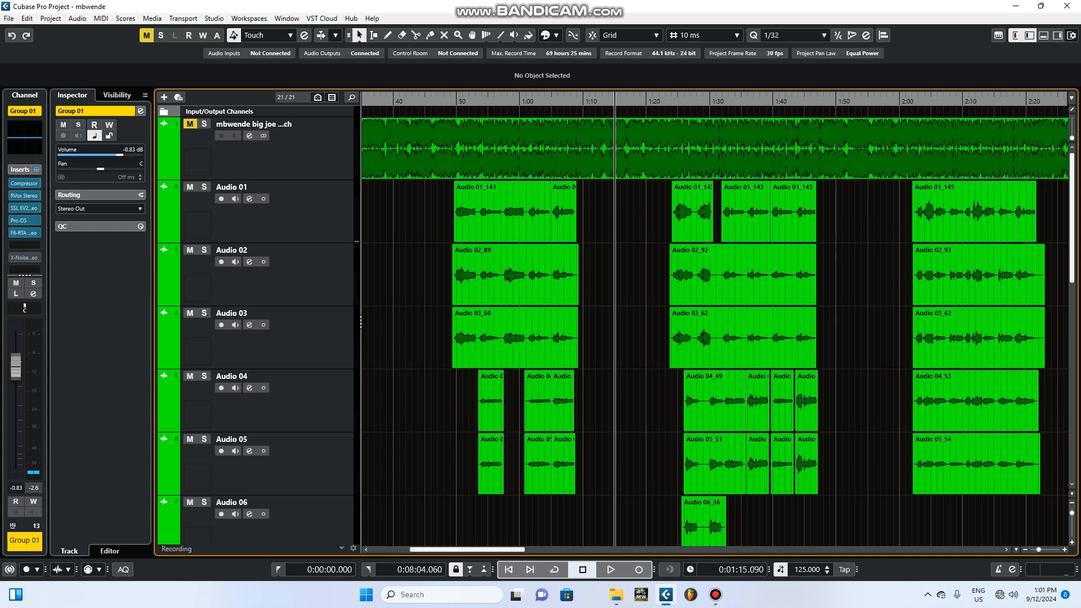
Save the project and move the playback position to about 1:20 on the timeline
click(9, 19)
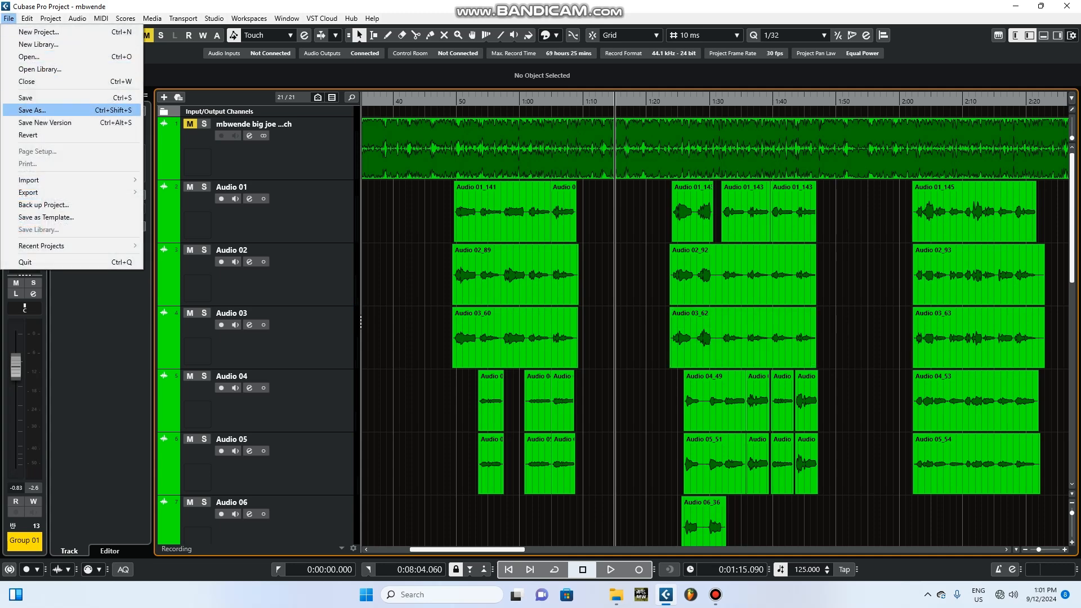
click(24, 98)
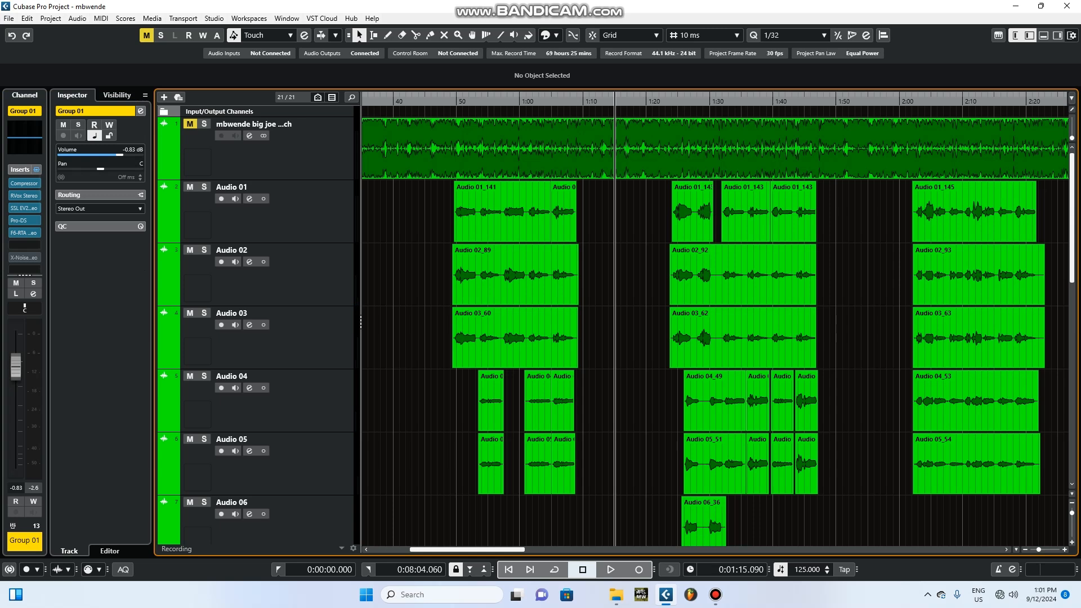
click(648, 98)
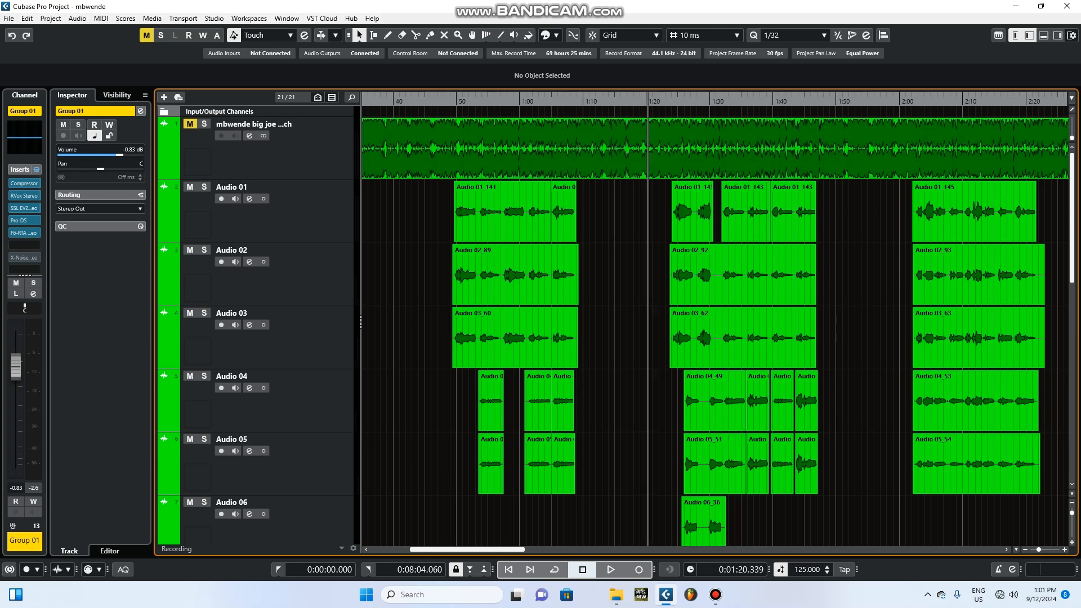
Audition the vocals from about 1:20 without and with the backing track, saving the project during playback
key(space)
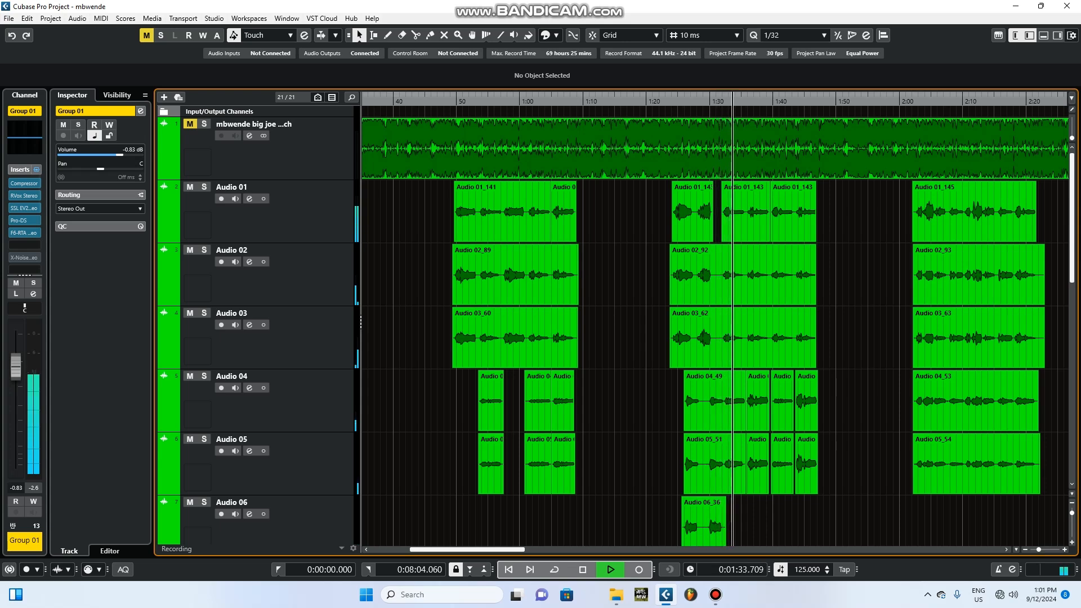
key(space)
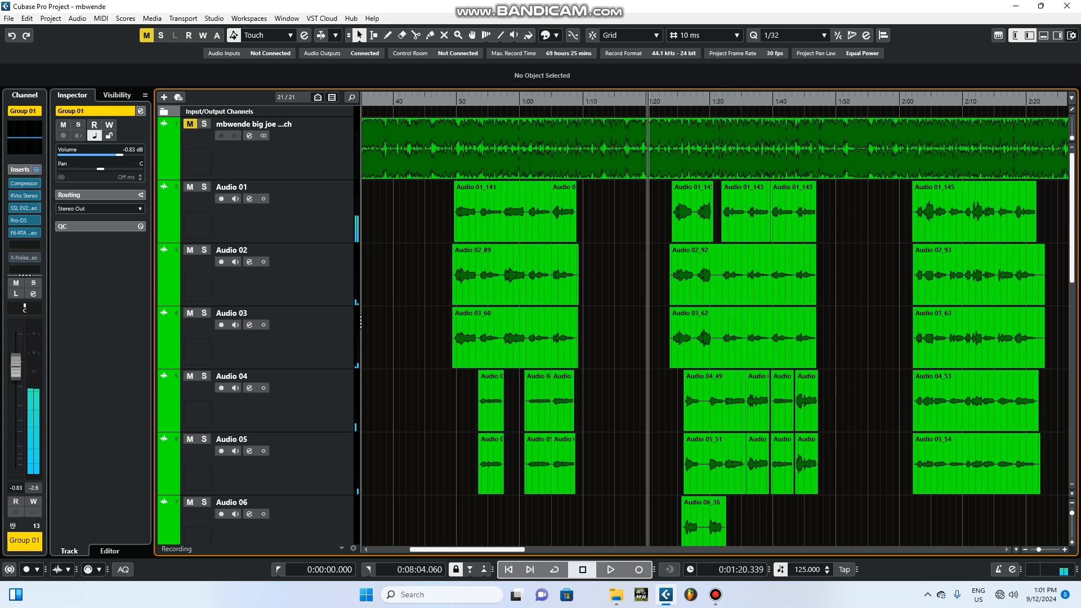
key(space)
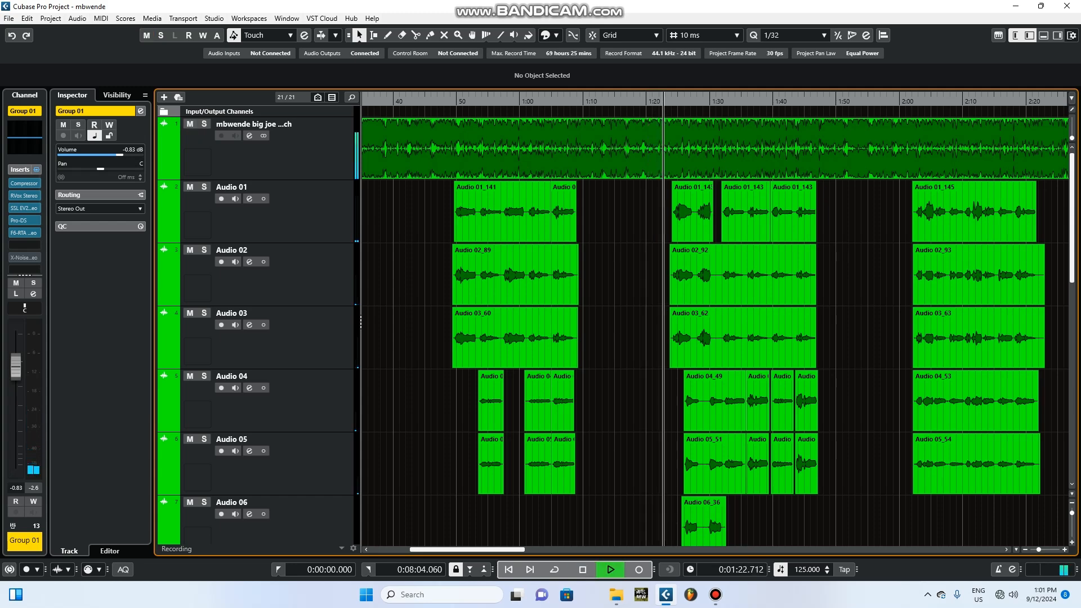
click(8, 19)
click(26, 98)
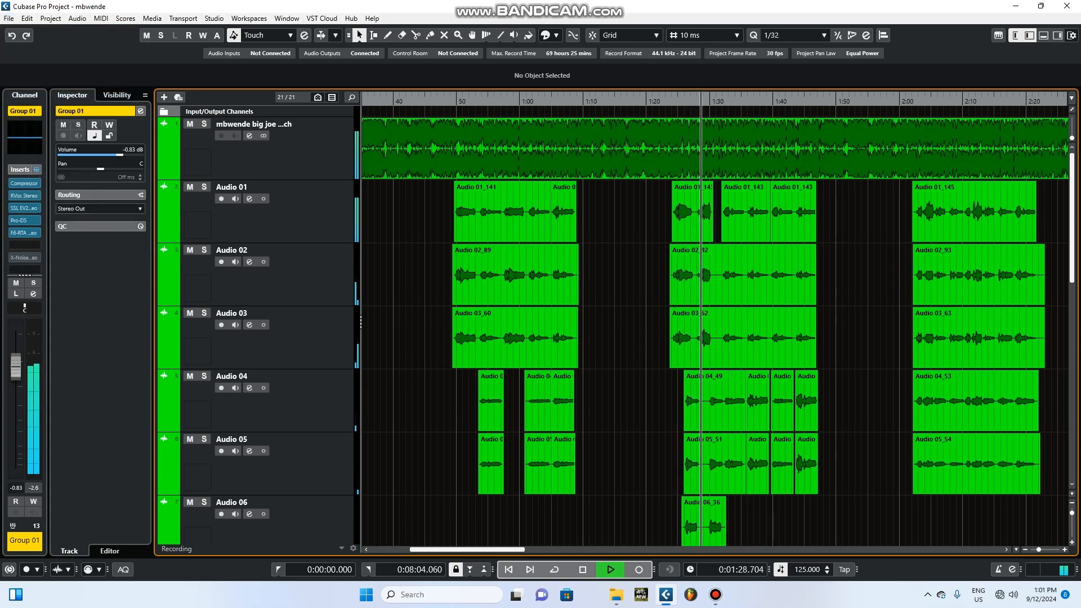
key(space)
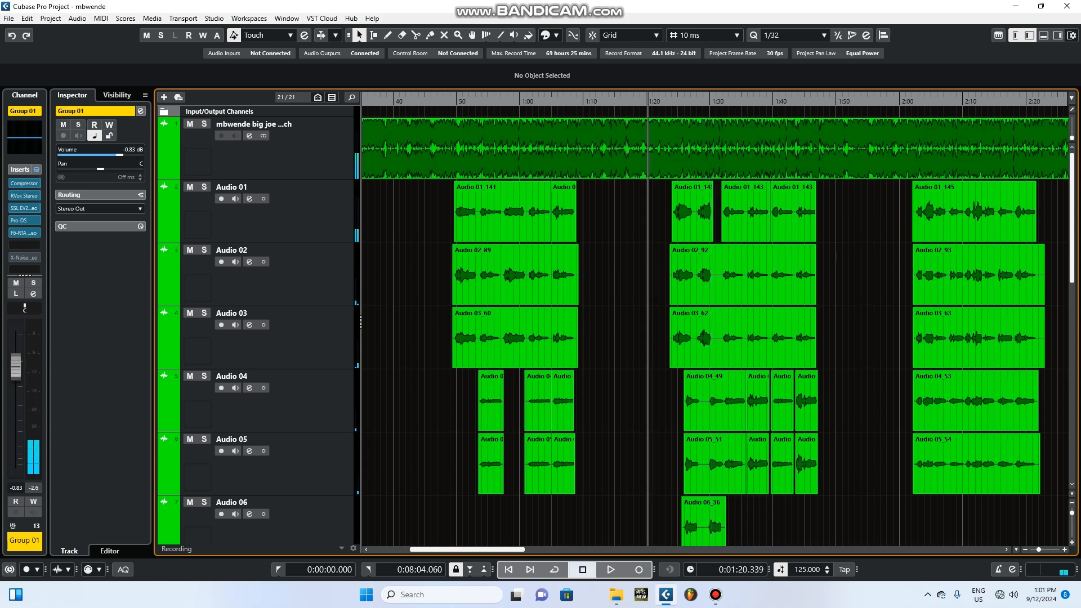
Review the ValhallaVintageVerb settings on the reverb FX channel and close its windows
scroll(360, 322, down, 3)
scroll(360, 322, down, 1)
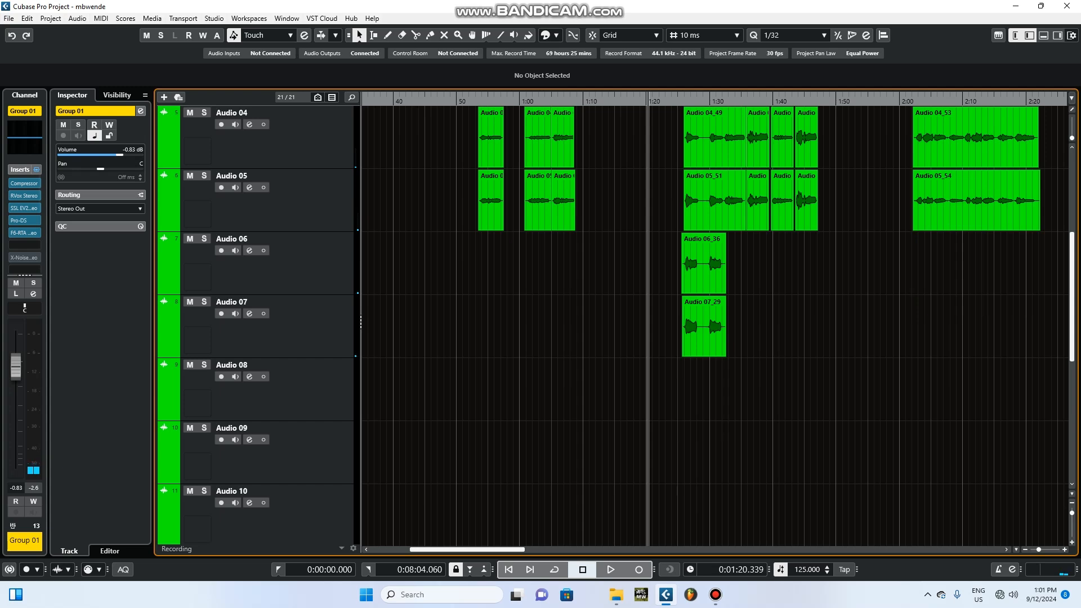
scroll(361, 323, down, 2)
scroll(361, 322, down, 2)
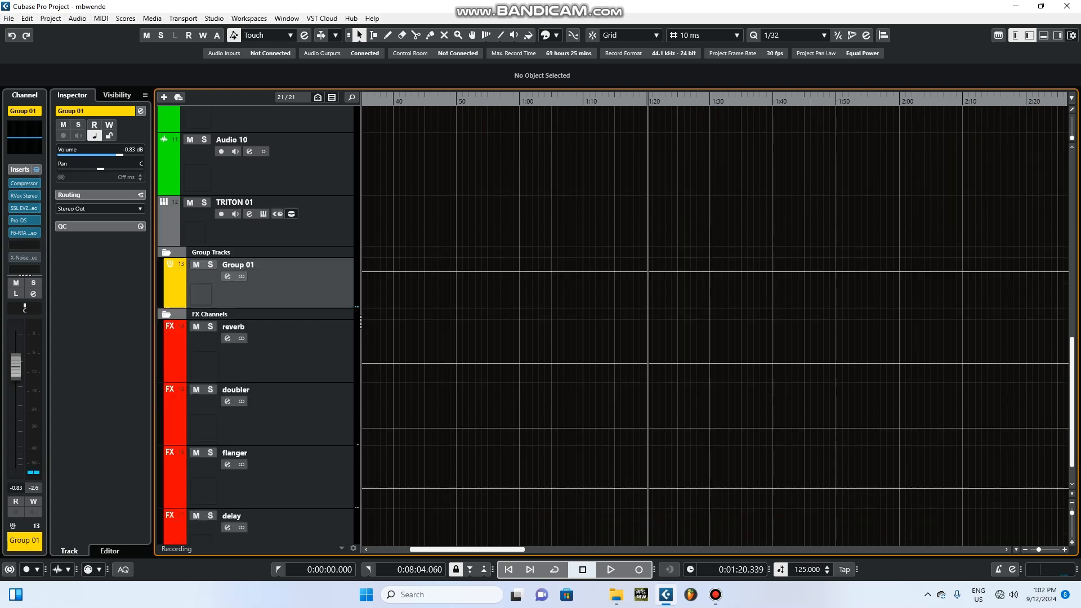
click(227, 338)
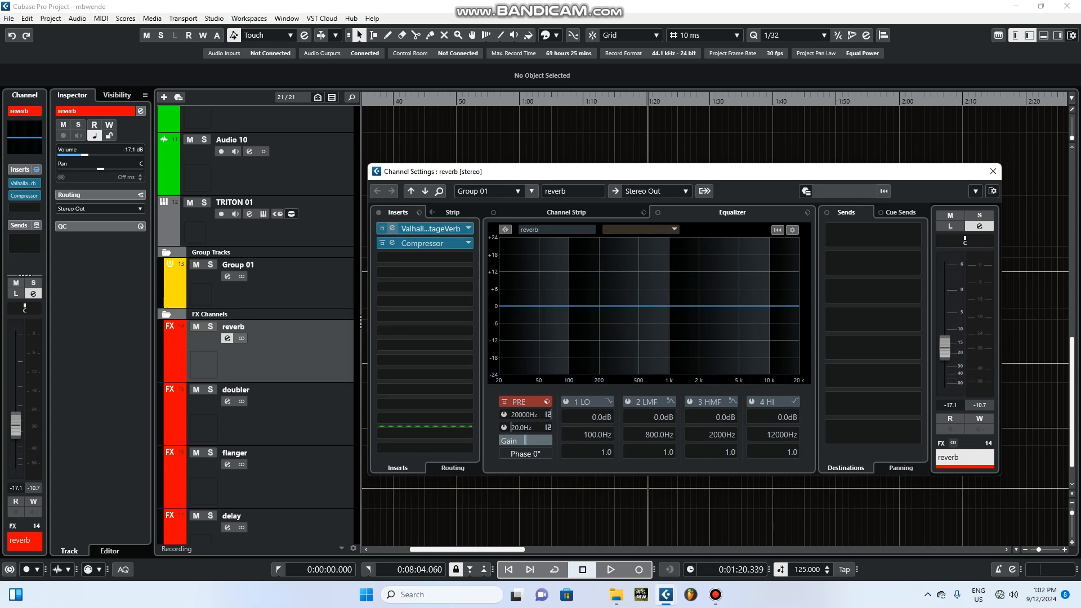
click(429, 229)
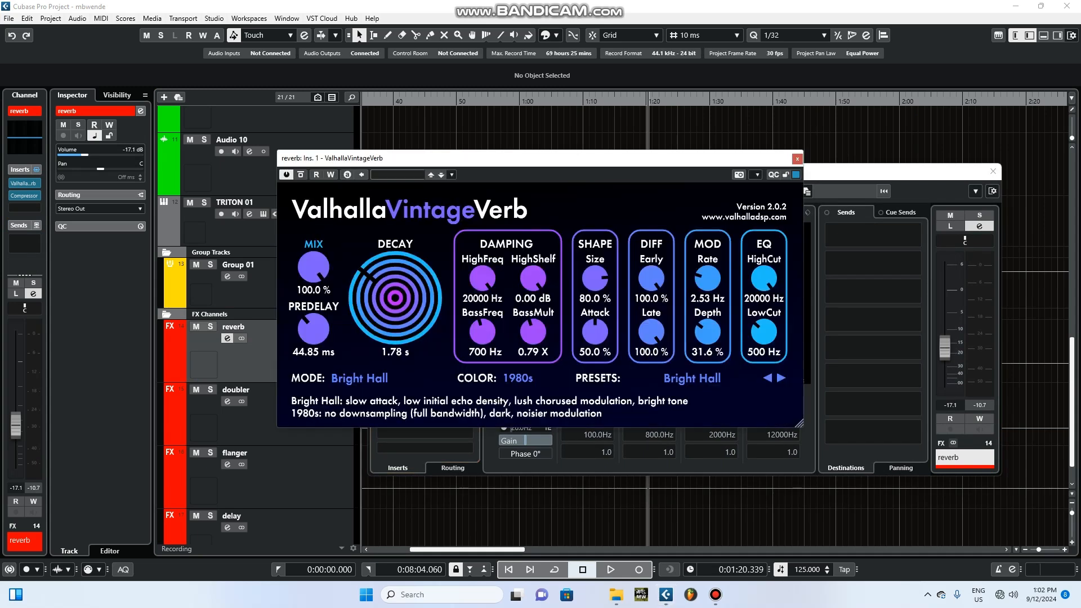
drag(466, 163, 558, 182)
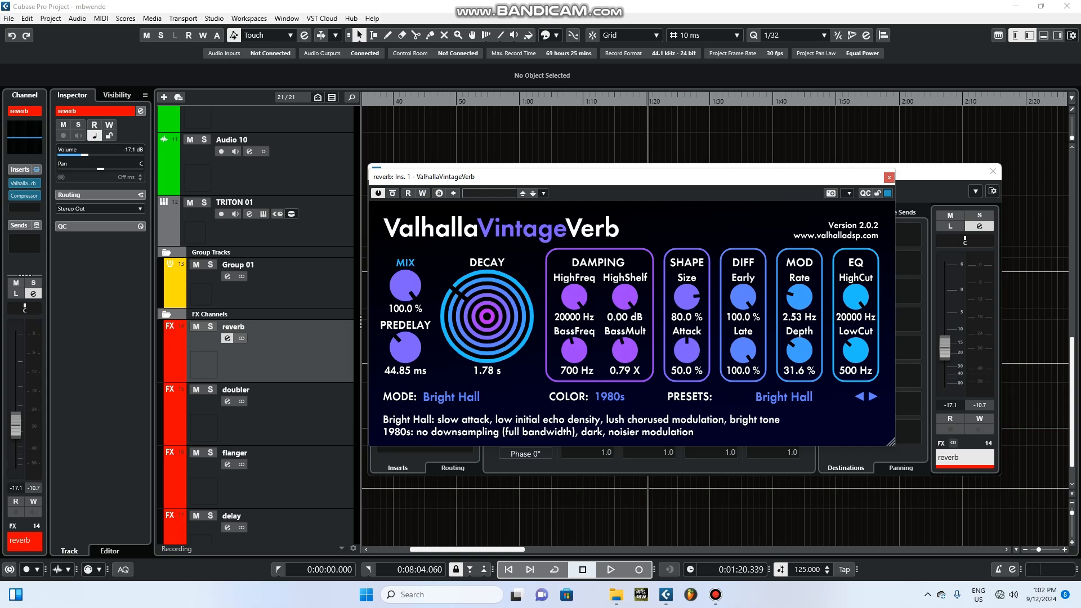
click(993, 171)
click(889, 177)
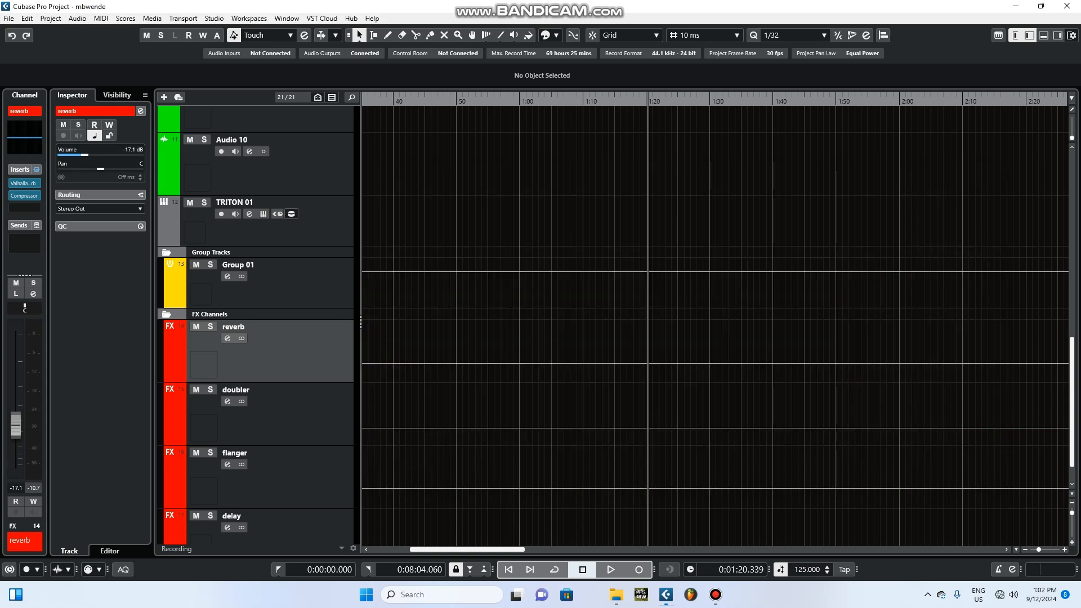
Activate Group 01's send to the reverb at 0.00, start playback, and close the channel settings
click(228, 276)
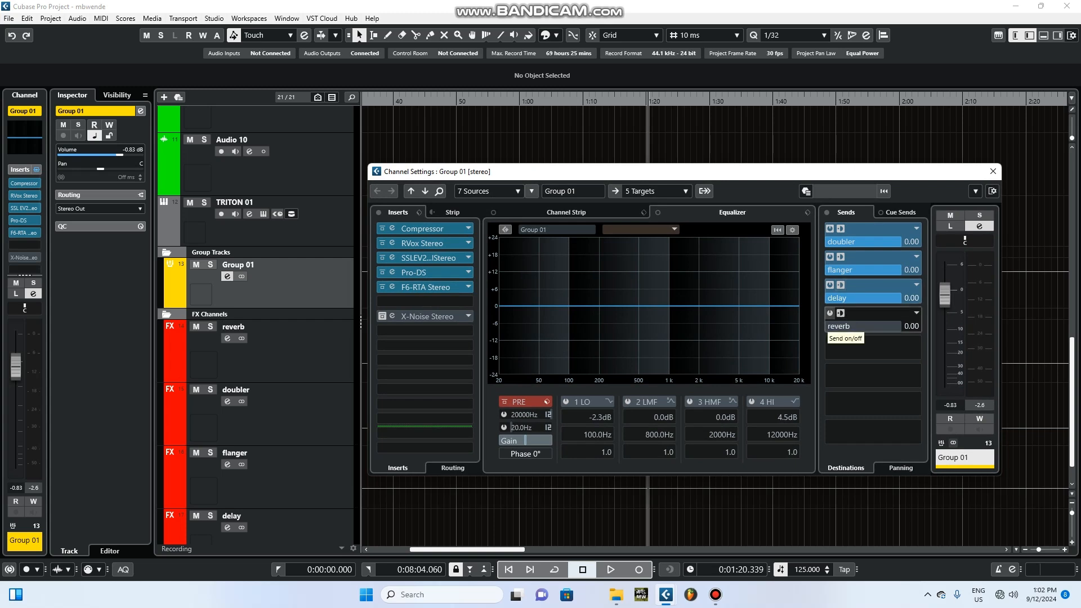
click(830, 313)
key(space)
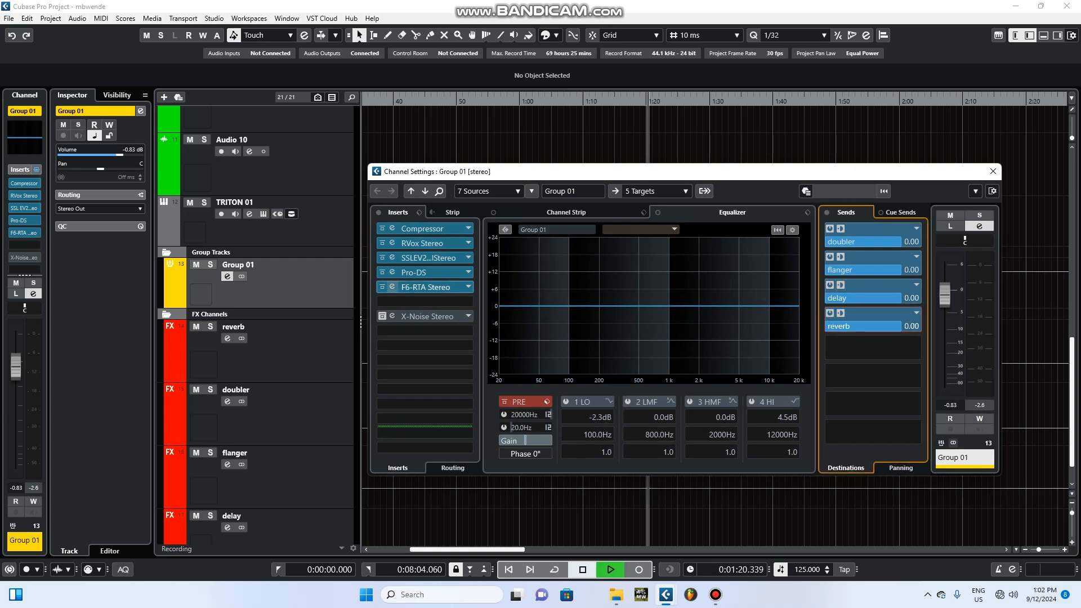
click(994, 172)
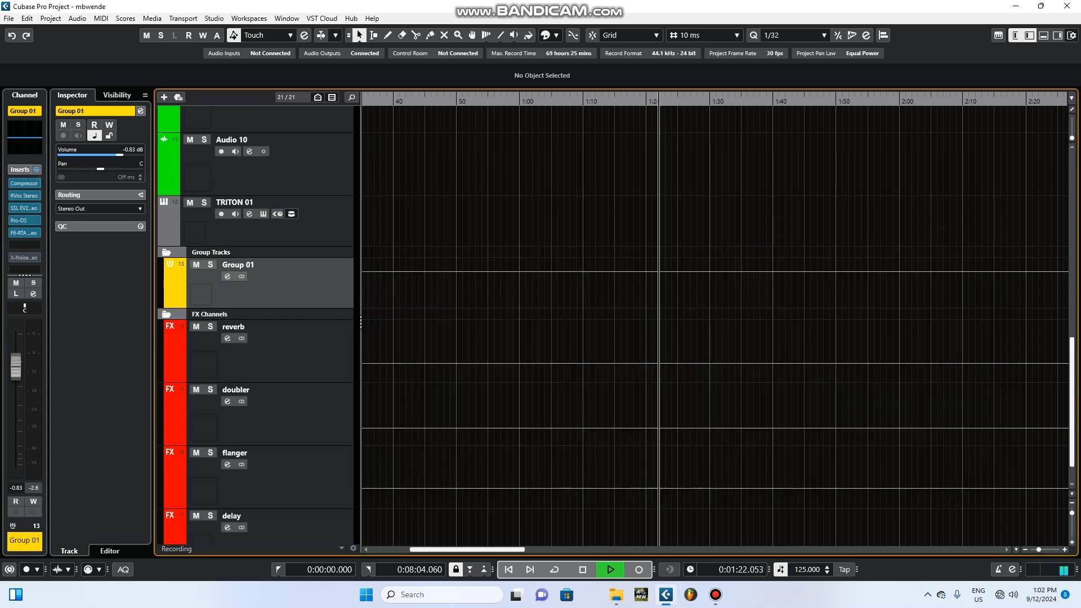
Audition the mix with the reverb send active, muting the backing track partway through, and stop playback
scroll(563, 209, up, 8)
scroll(563, 315, up, 2)
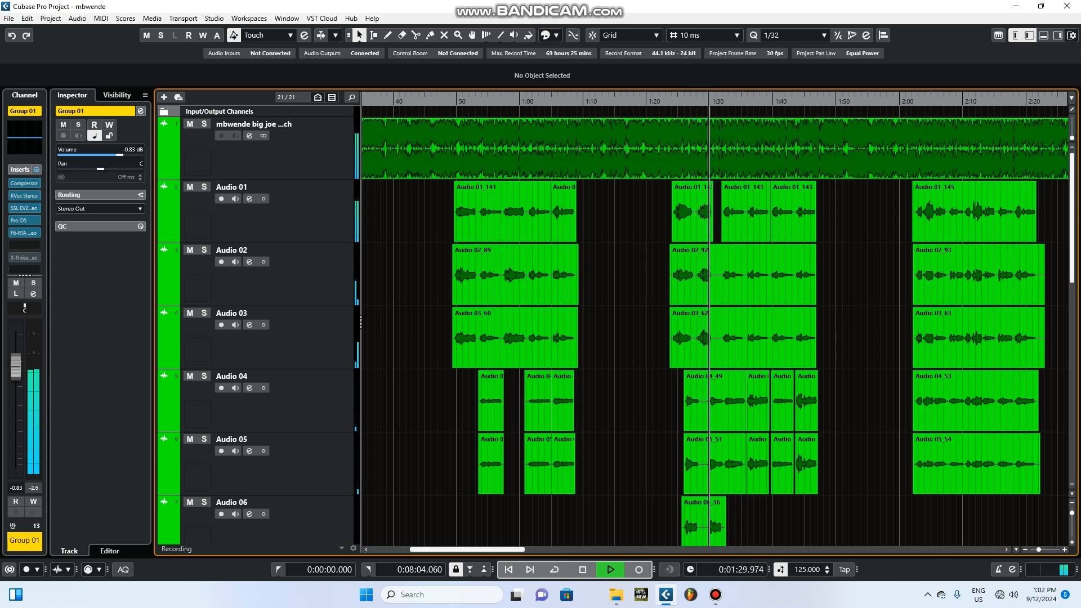
click(190, 124)
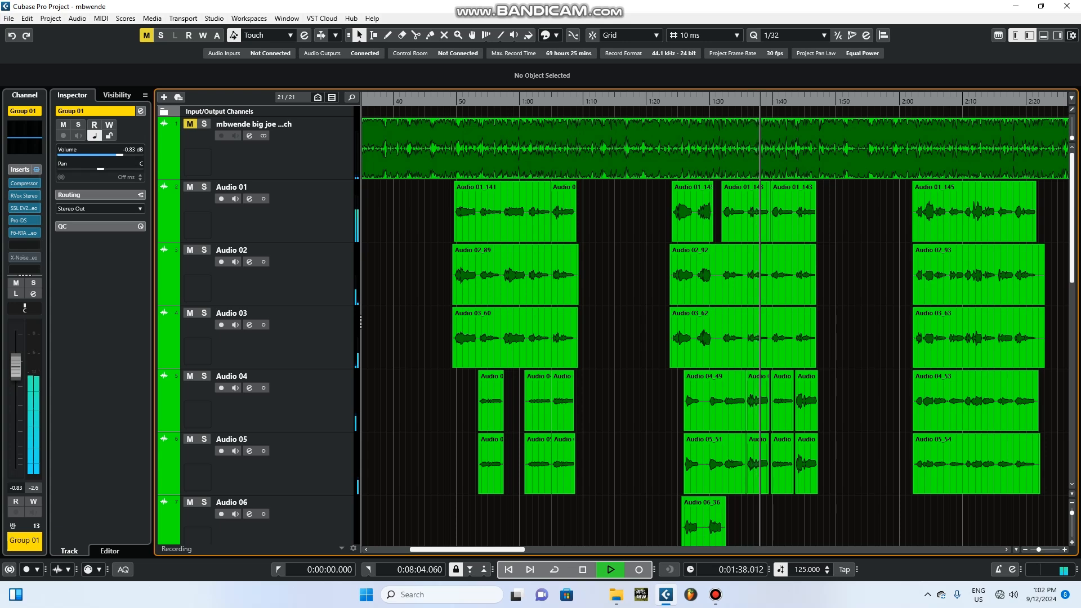
key(space)
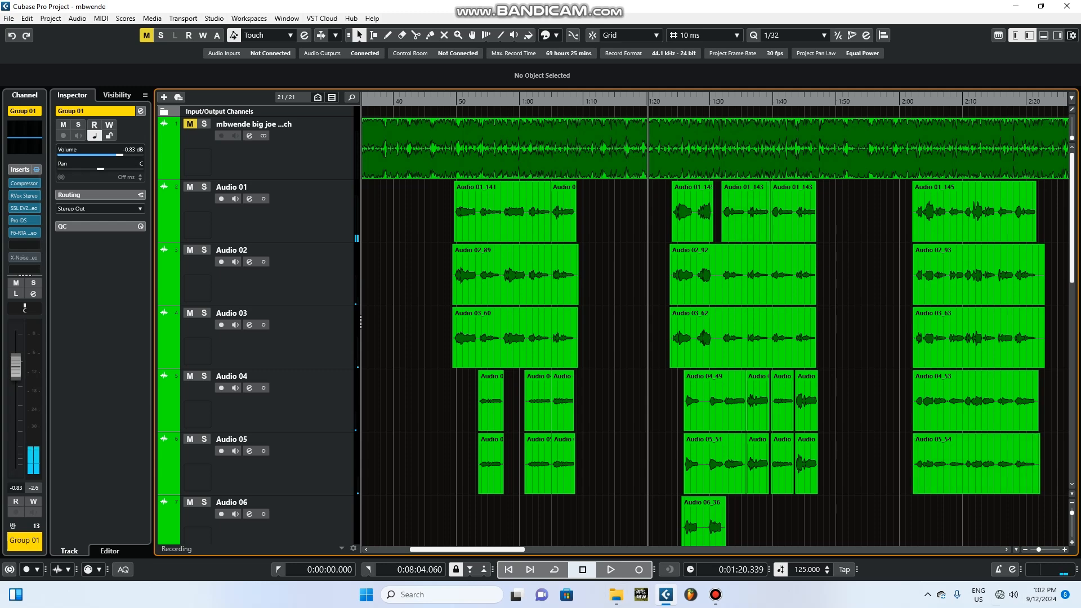
Save the project, and save it again while the vocals play with the backing track unmuted
click(9, 19)
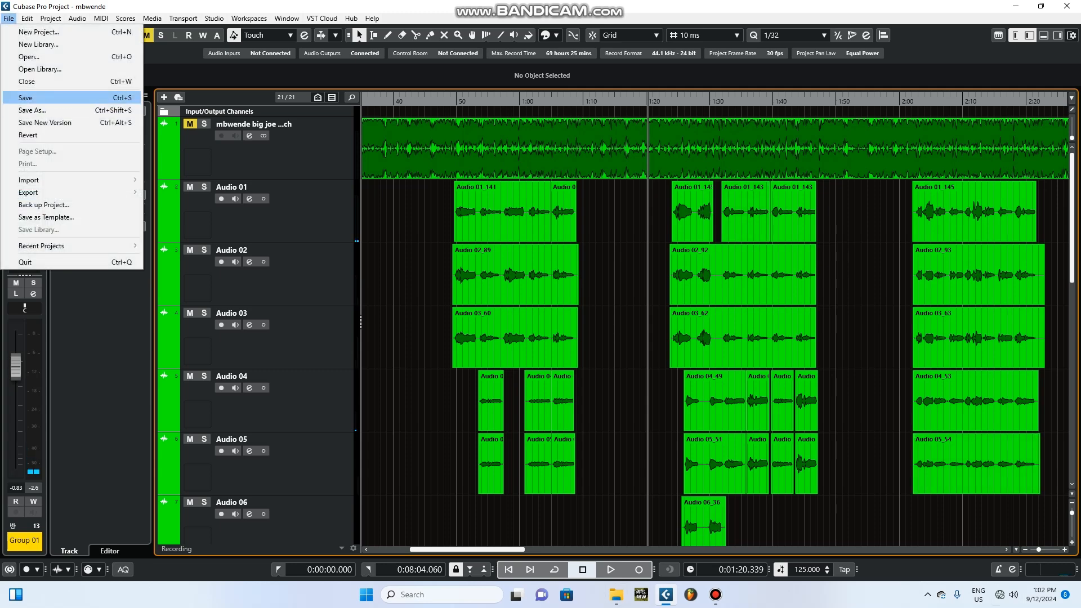
click(31, 98)
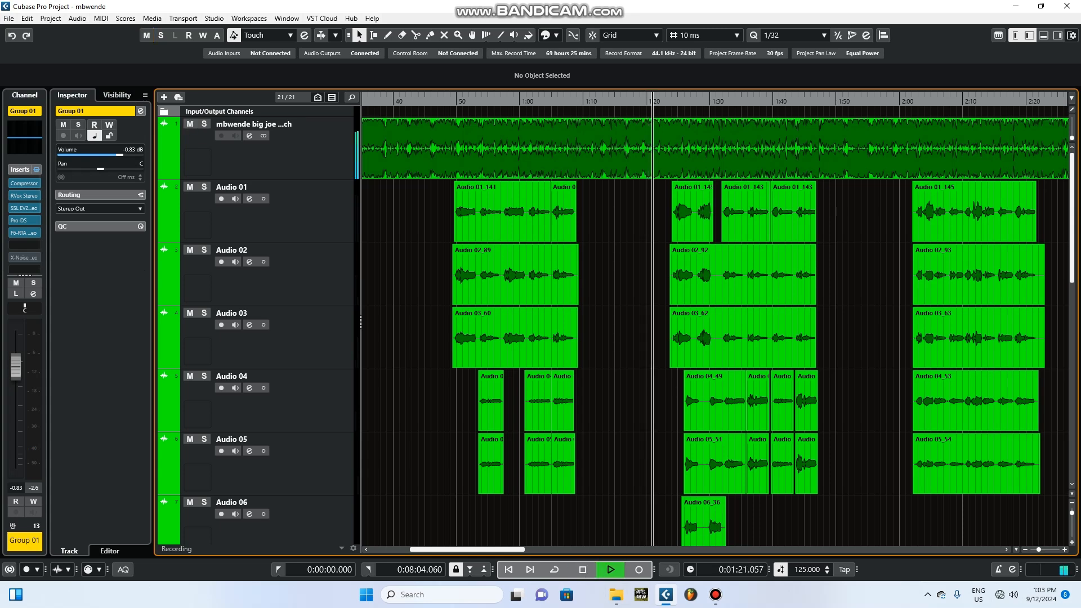
click(8, 19)
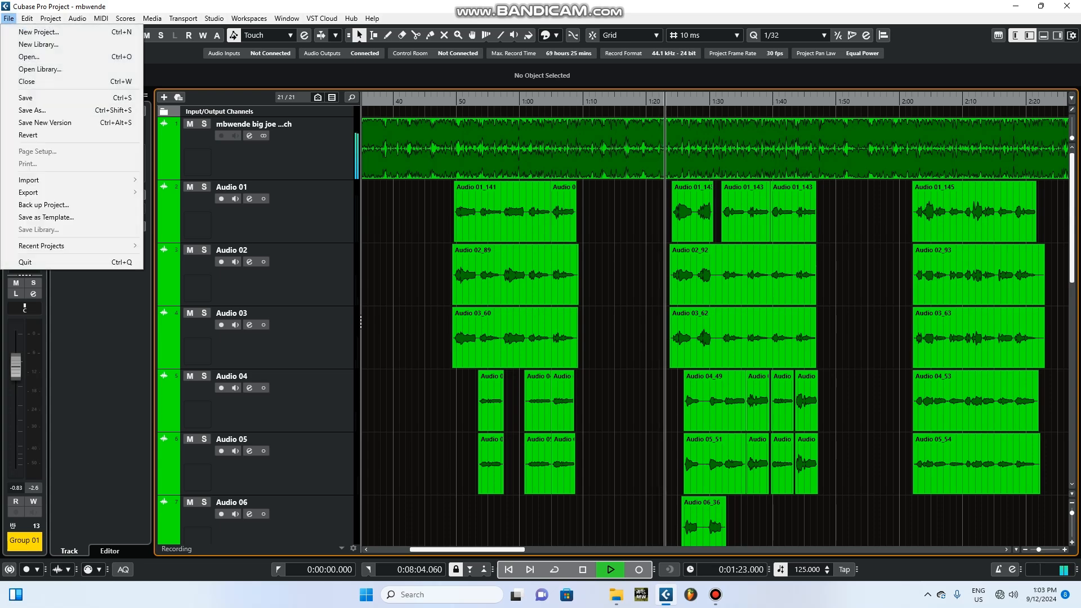
click(26, 98)
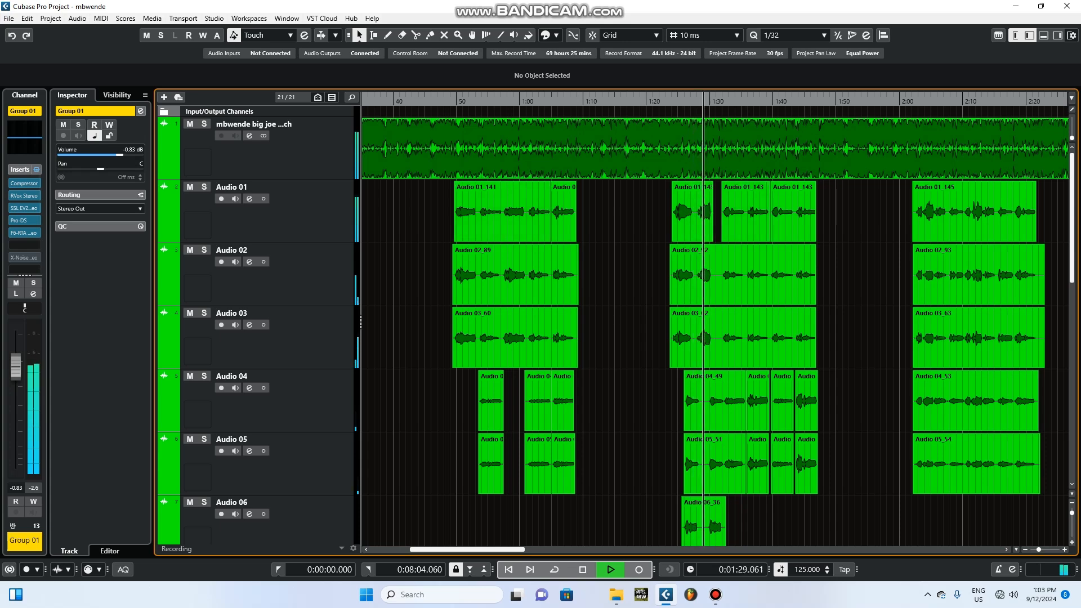
Clear the range from about 1:21.9 to 1:23.8 on Audio 02 and Audio 03, ending at the start of their second clips
right_click(635, 234)
click(657, 242)
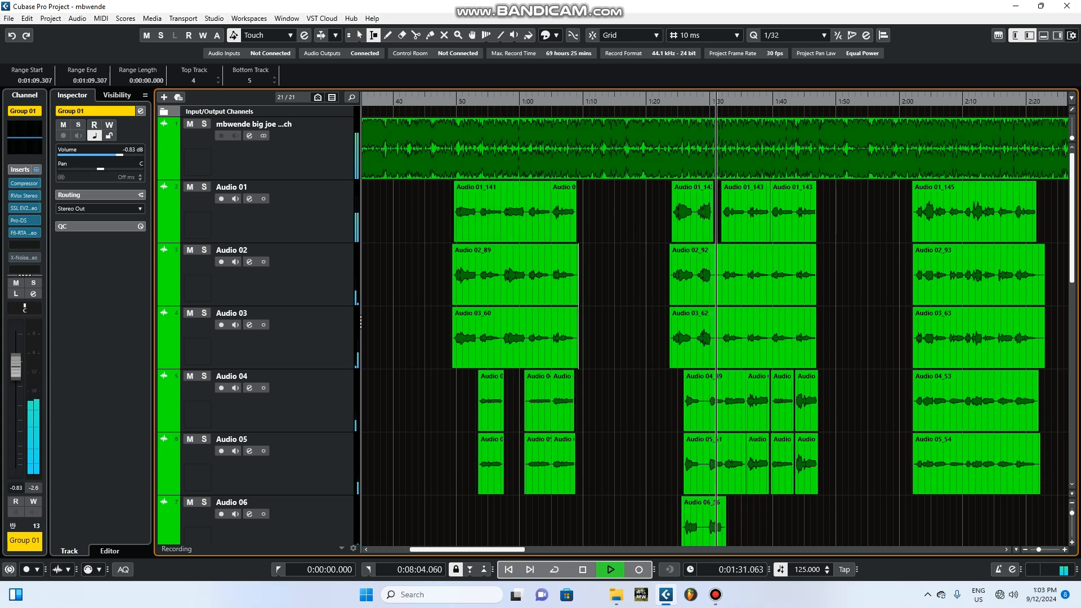
key(h)
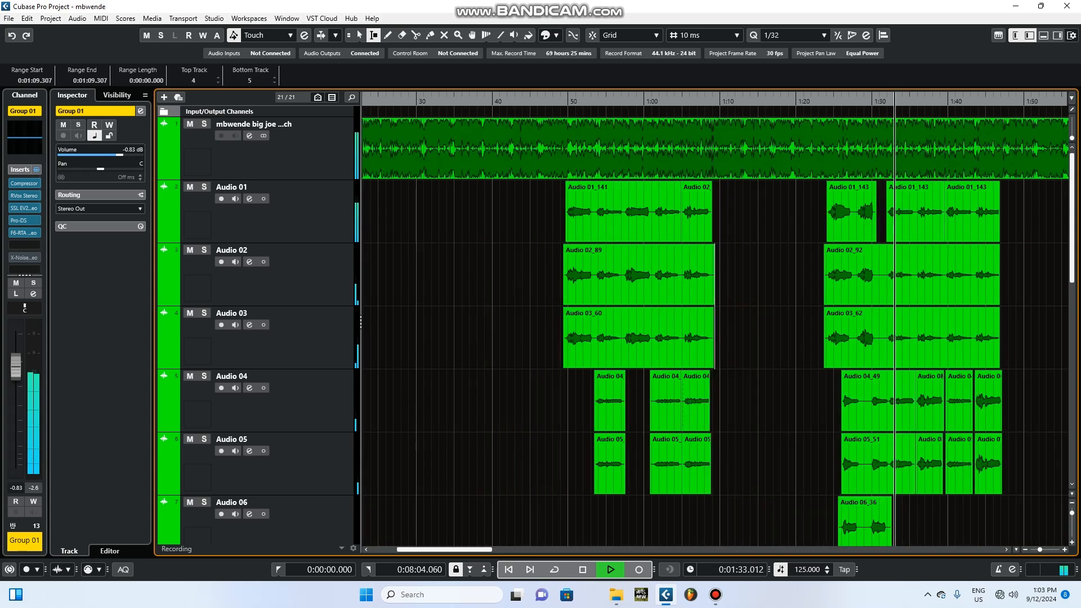
key(h)
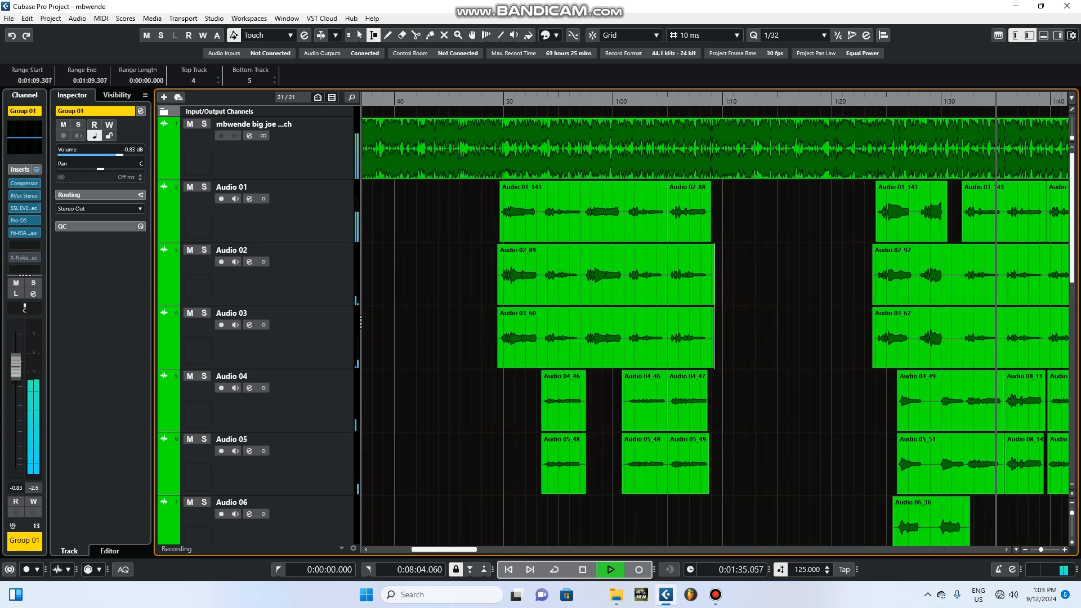
drag(853, 264, 872, 338)
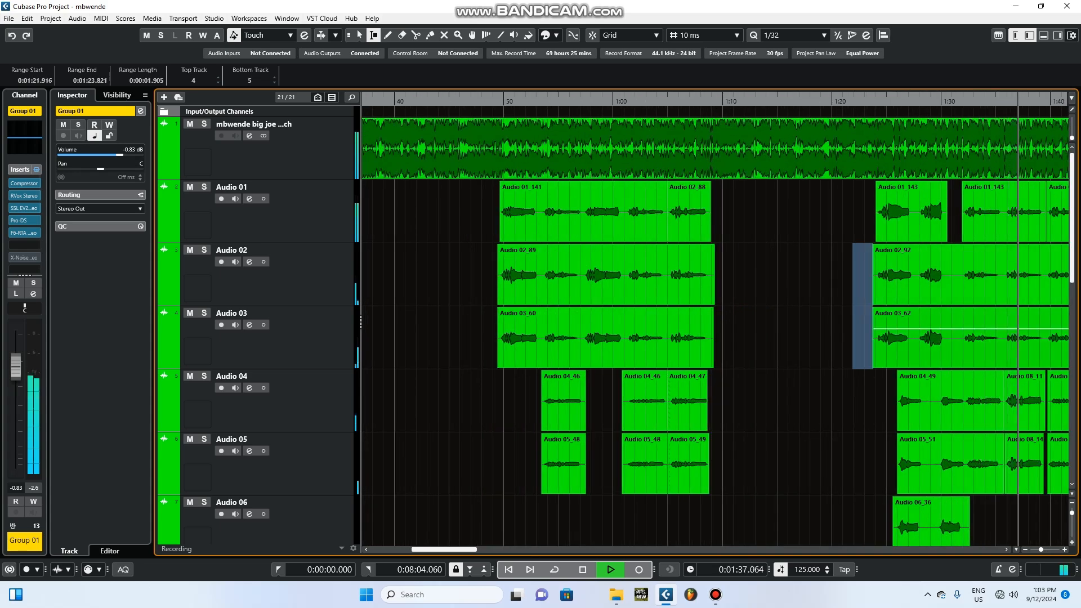
key(Escape)
key(1)
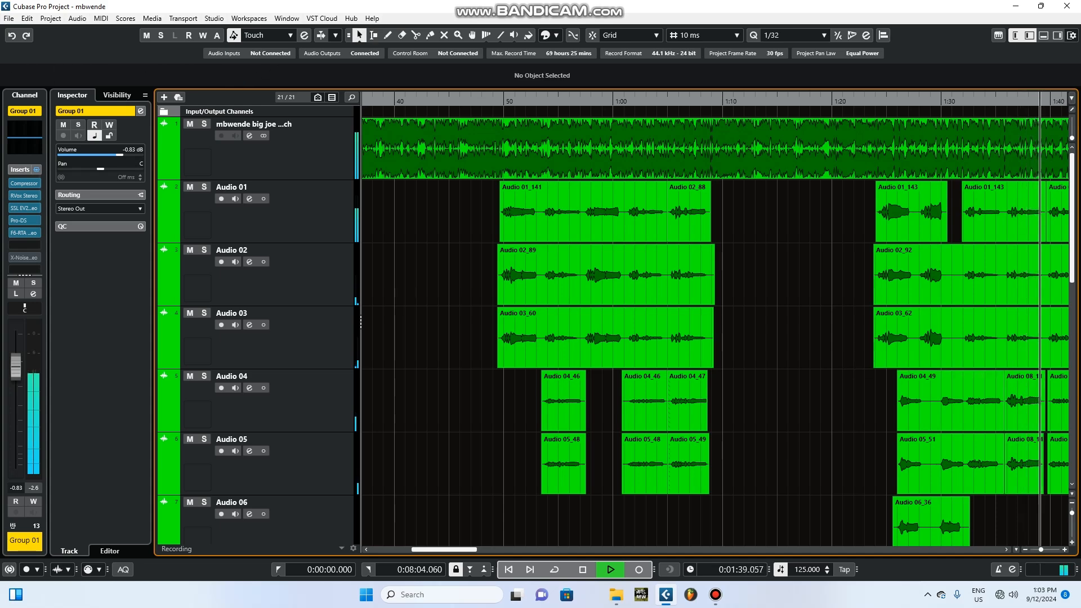
Stop playback and save the project, saving again while replaying the full mix from about 1:20
key(space)
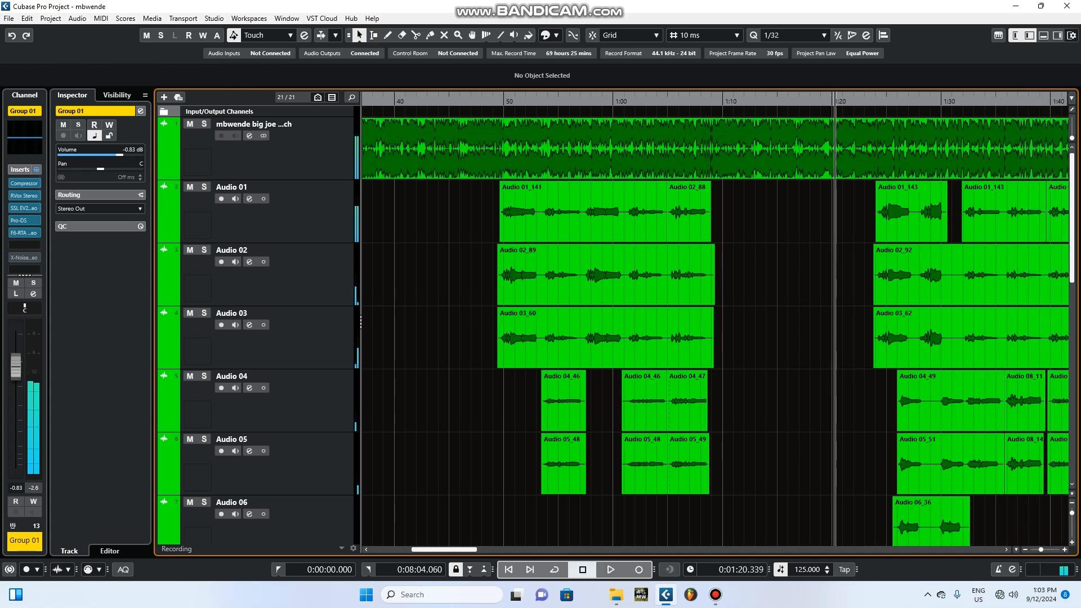
click(9, 19)
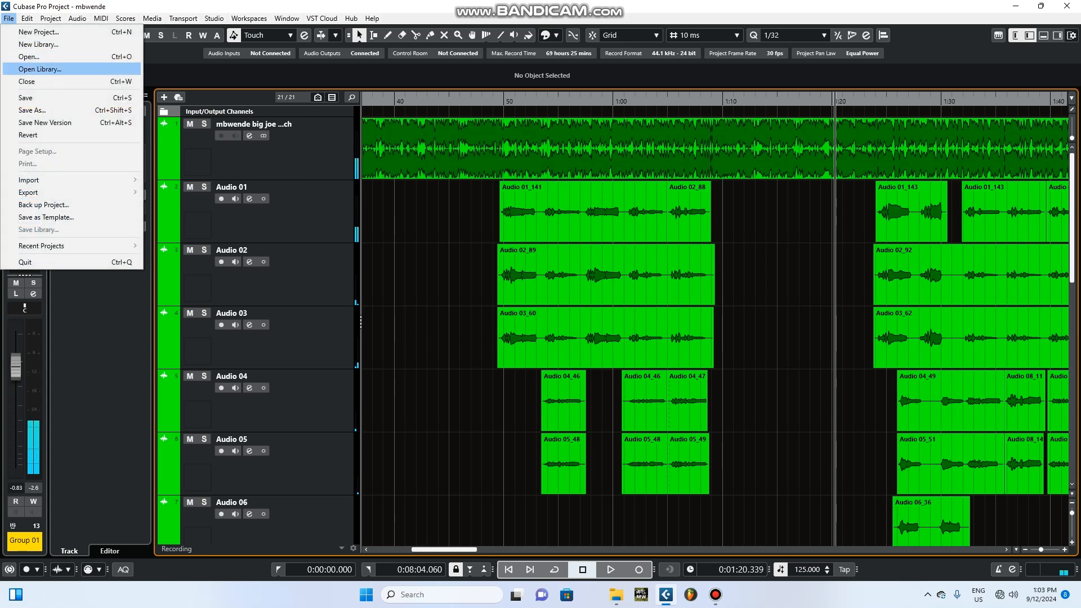
click(26, 98)
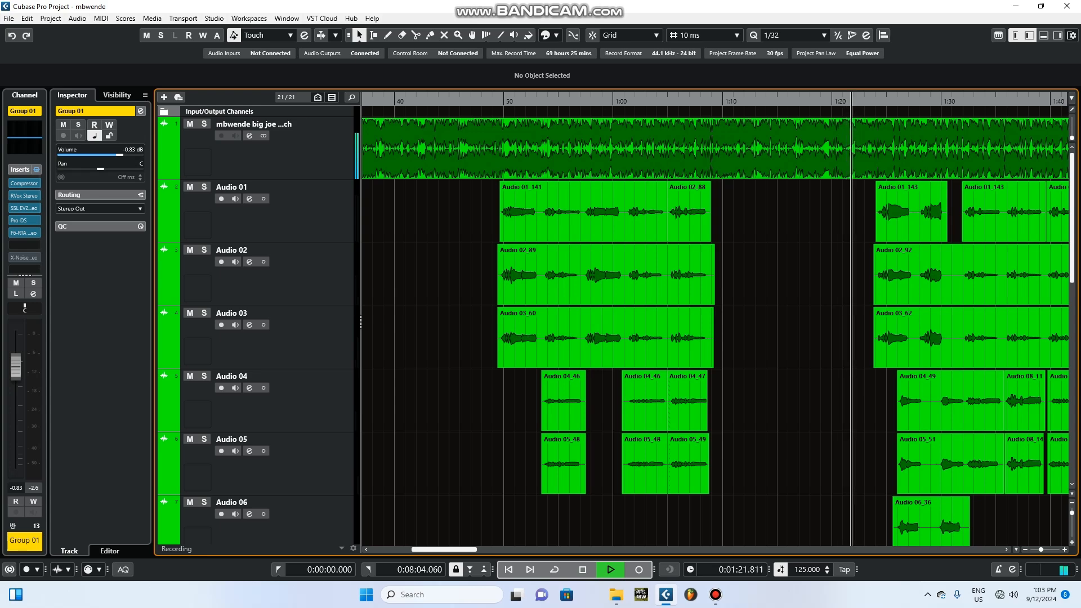
click(9, 18)
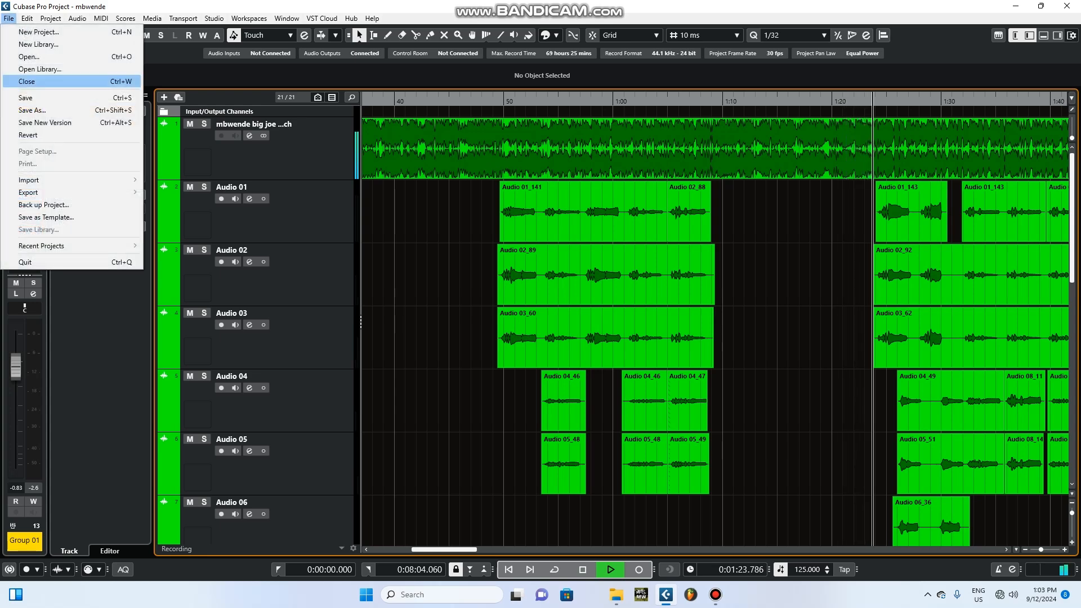
click(26, 97)
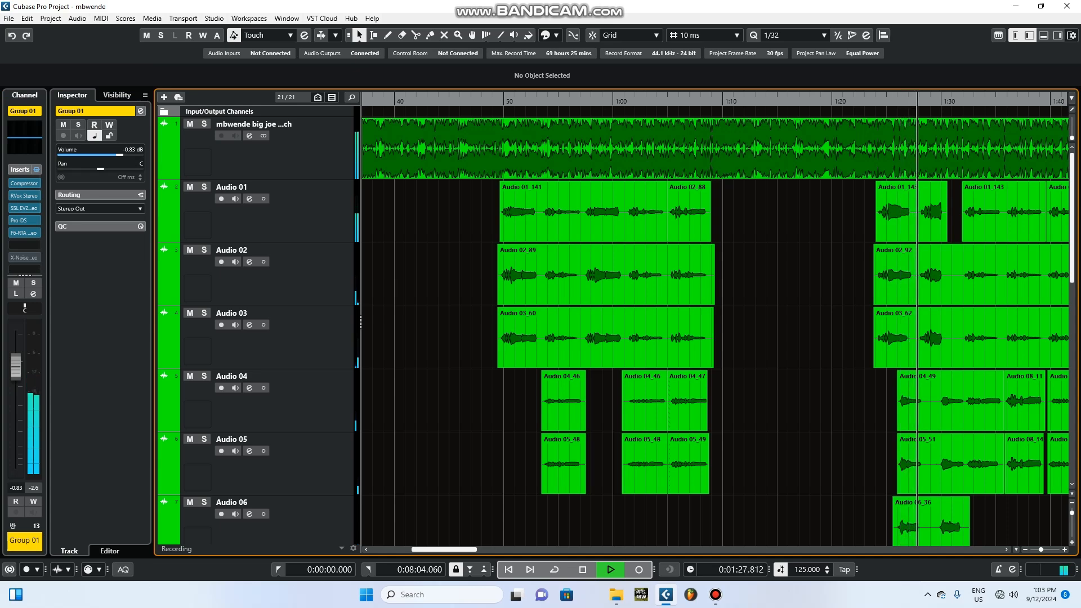
Mute the backing track during playback to audition the vocals on their own
key(g)
key(g)
key(g)
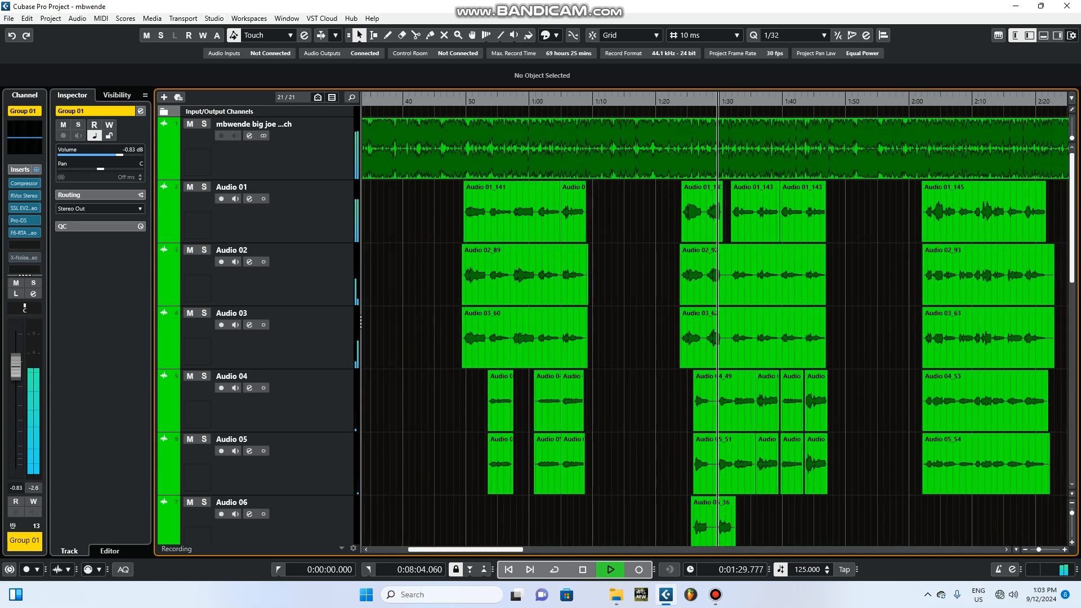
click(9, 18)
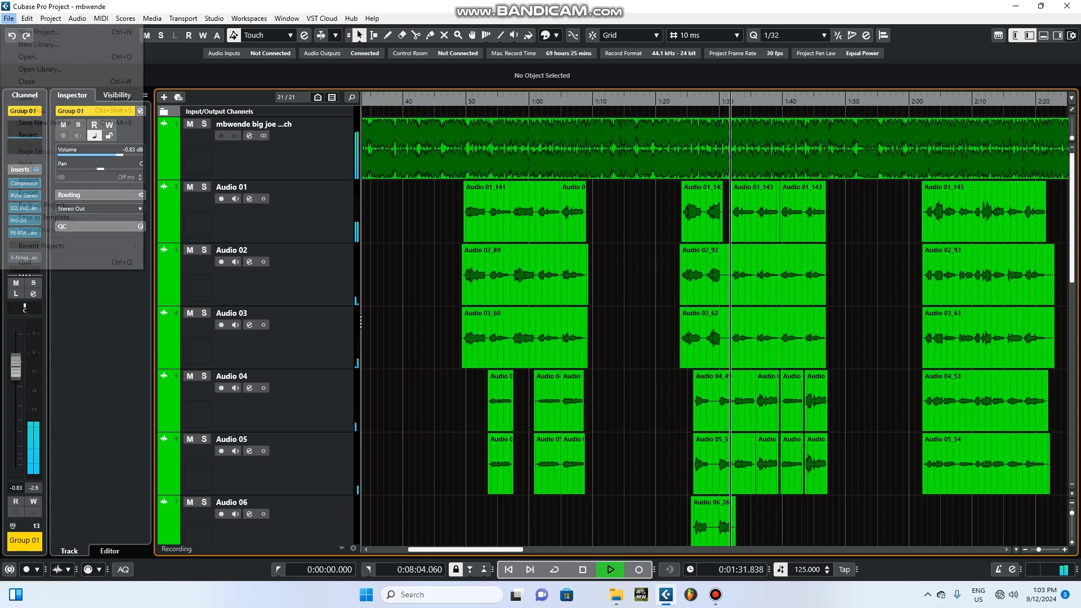
key(Escape)
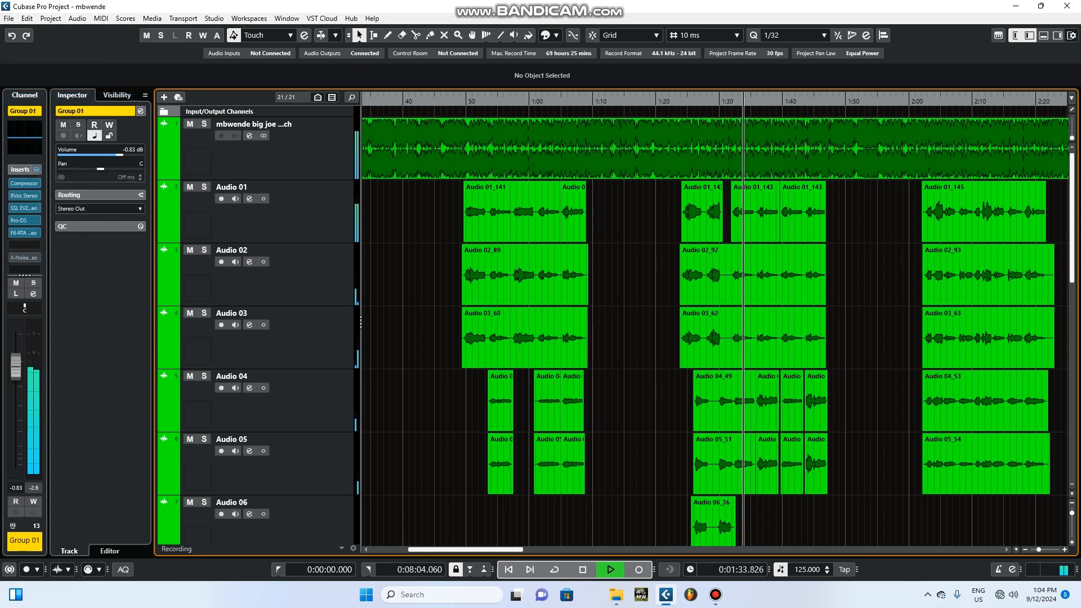
click(190, 124)
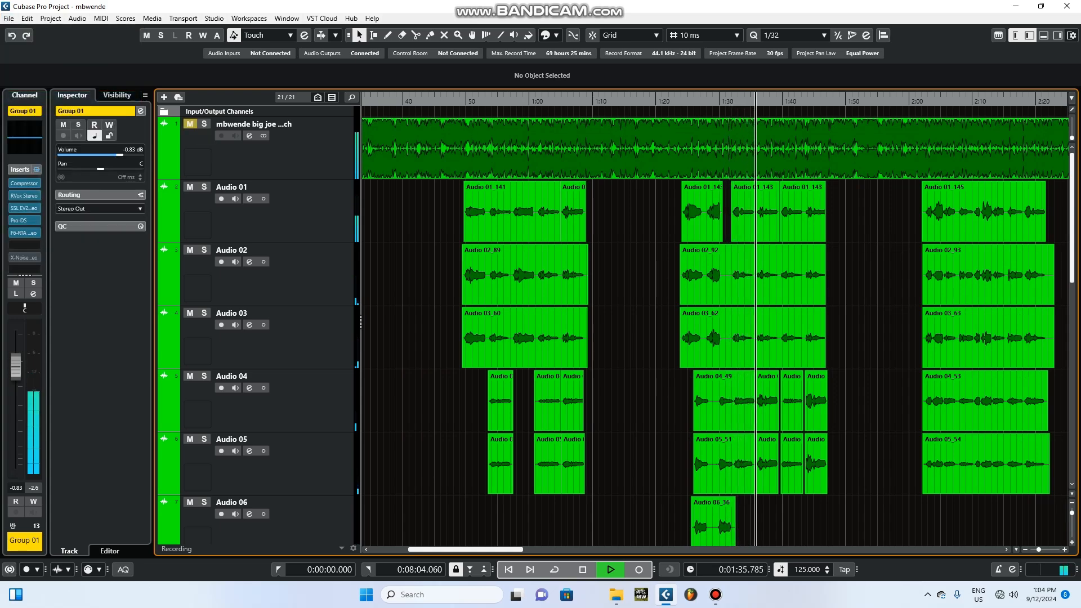
Unmute the backing track during playback and save the project while the full mix plays
click(190, 124)
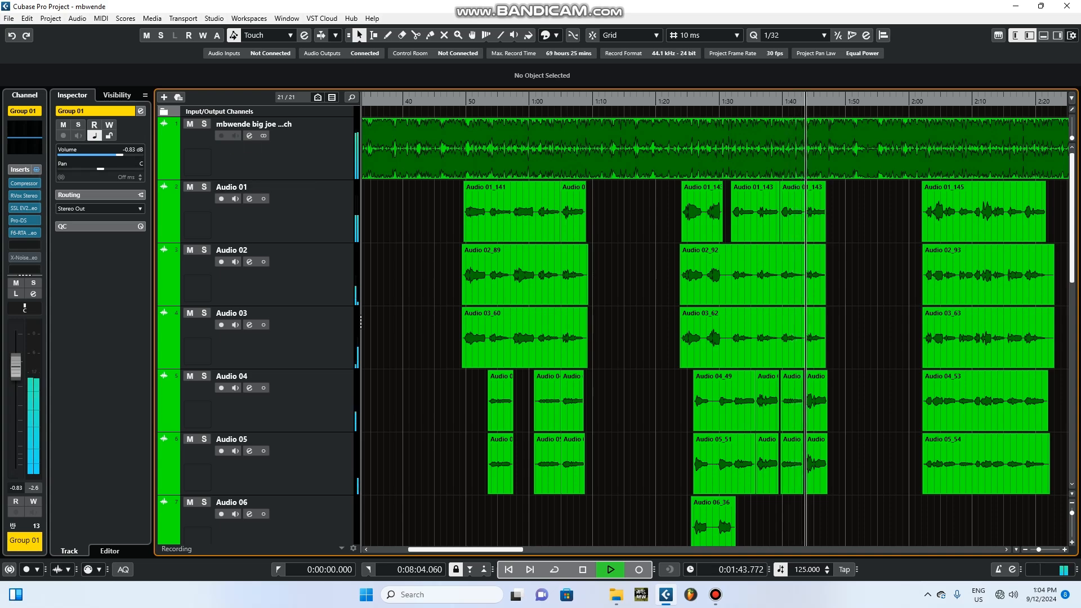
click(8, 18)
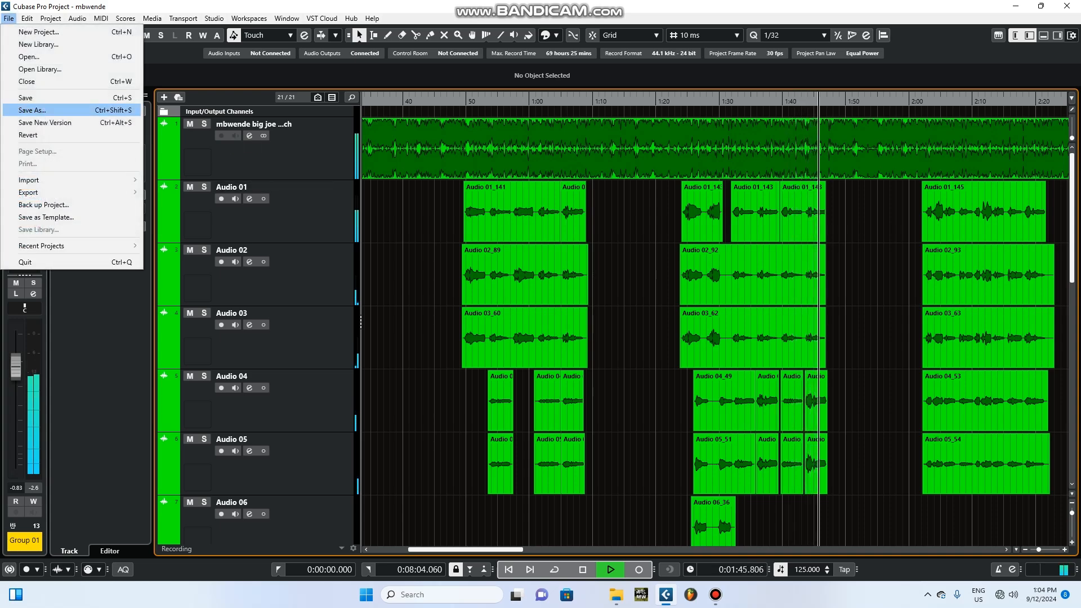
click(26, 97)
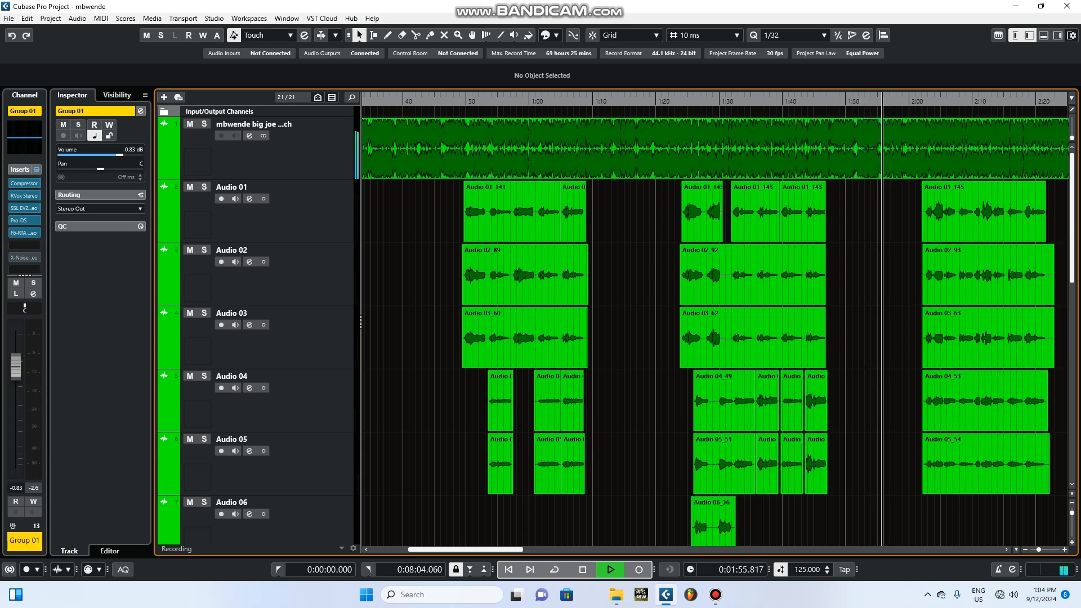
Stop playback and save the project, saving it once more while replaying the full mix from about 1:20
key(space)
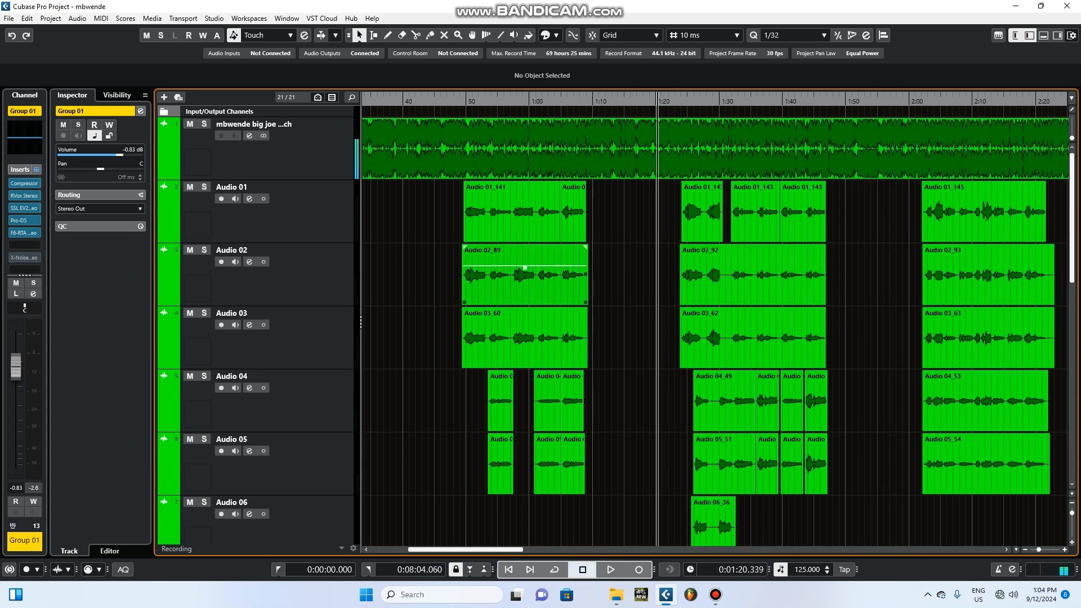
click(9, 18)
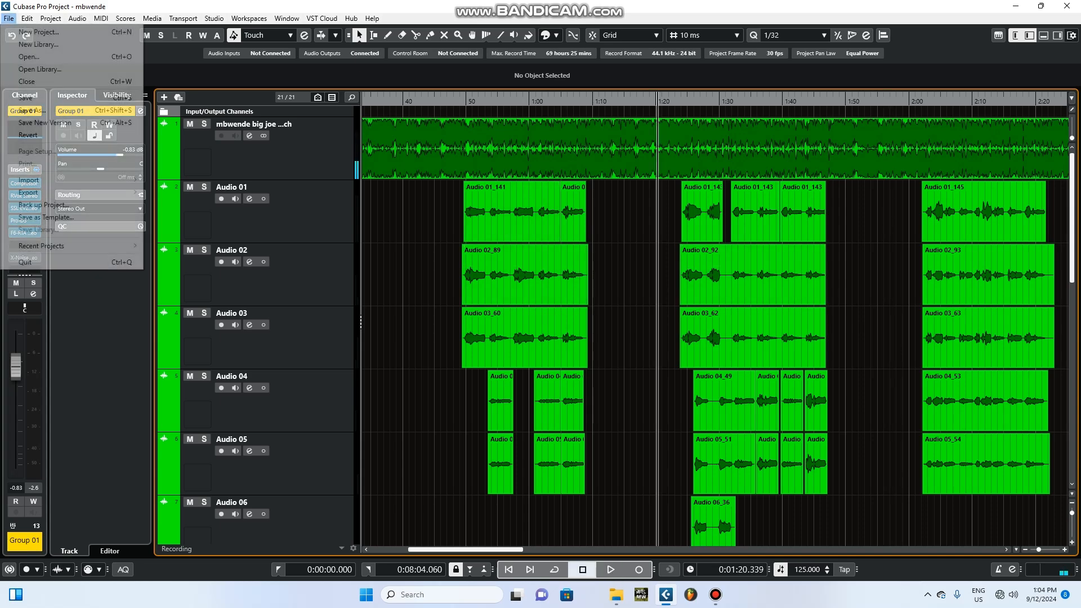
click(26, 97)
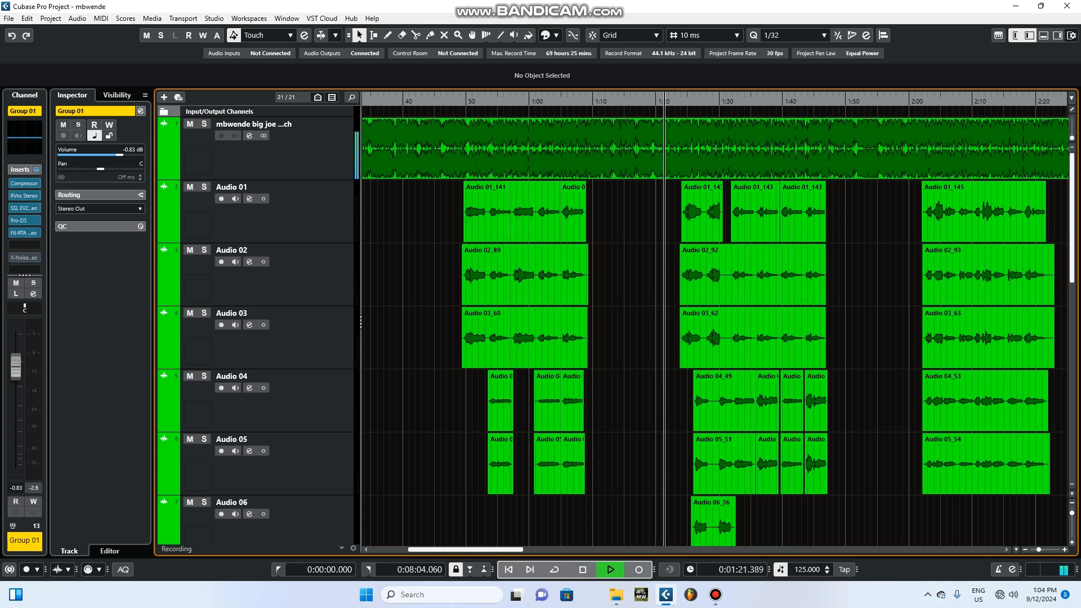
click(9, 18)
click(26, 98)
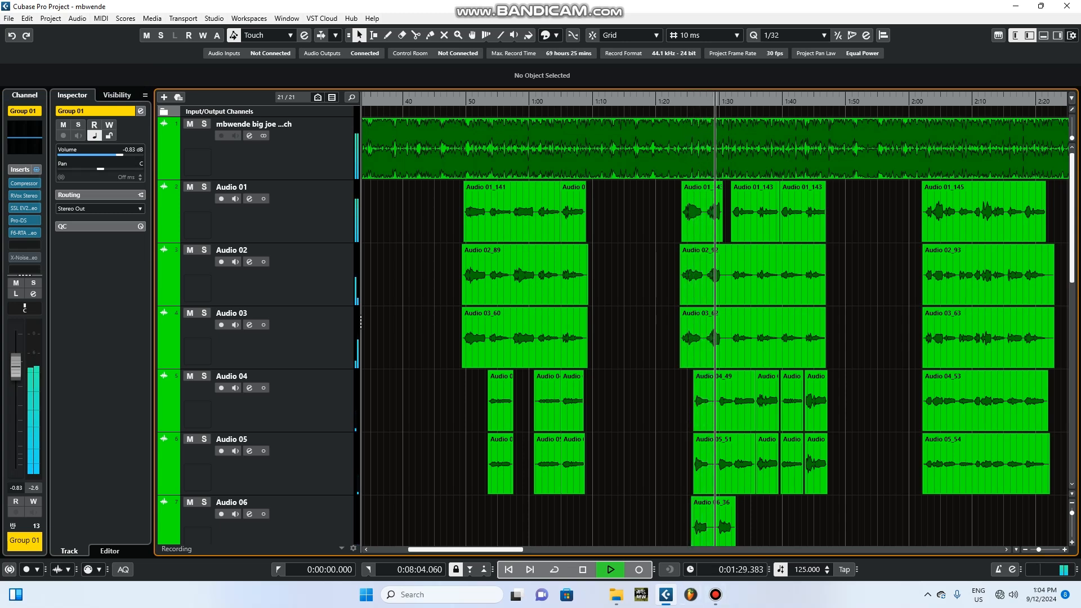
click(716, 595)
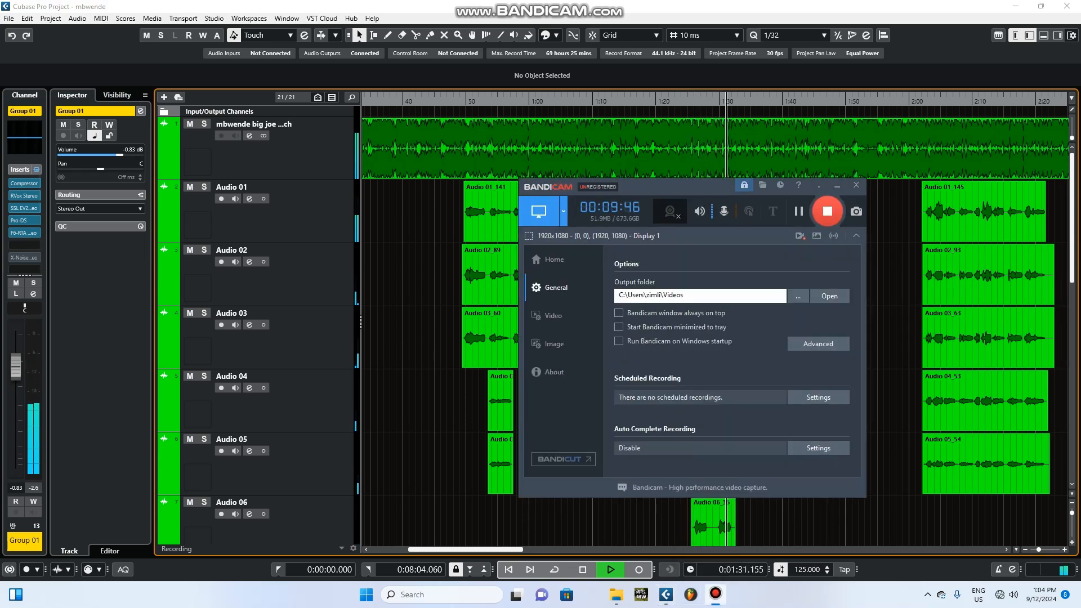